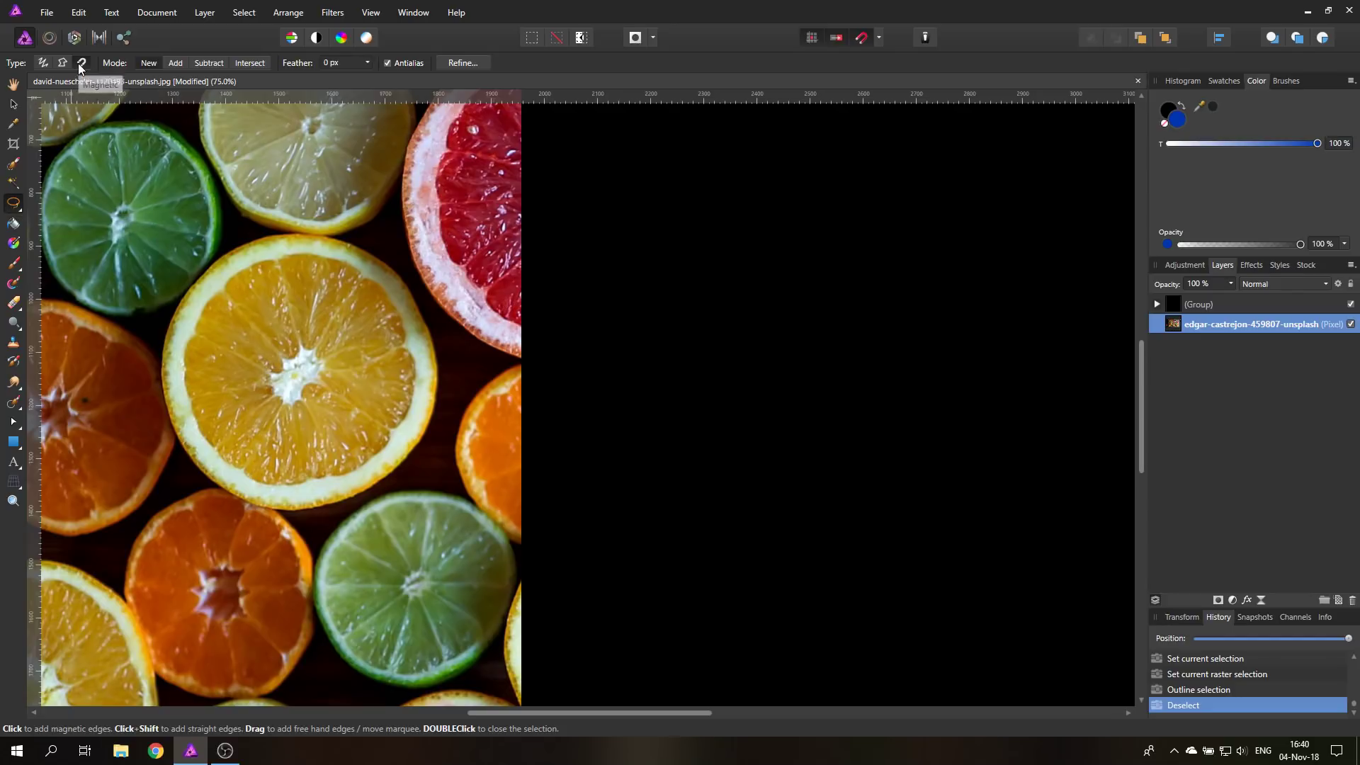
# Trace a magnetic freehand selection around the central orange slice's rim, closing it at the start point.
pyautogui.click(230, 253)
pyautogui.click(245, 244)
pyautogui.click(264, 237)
pyautogui.click(283, 234)
pyautogui.click(370, 259)
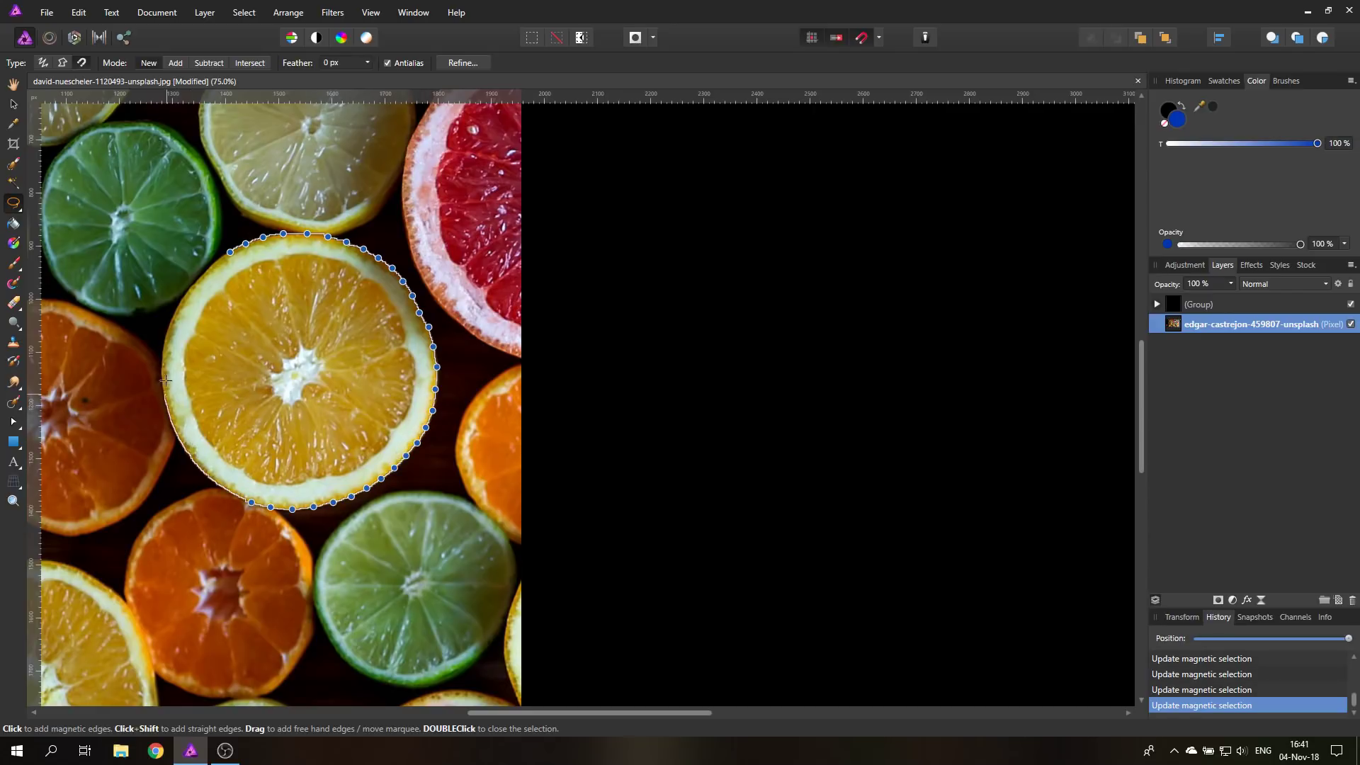
pyautogui.click(228, 253)
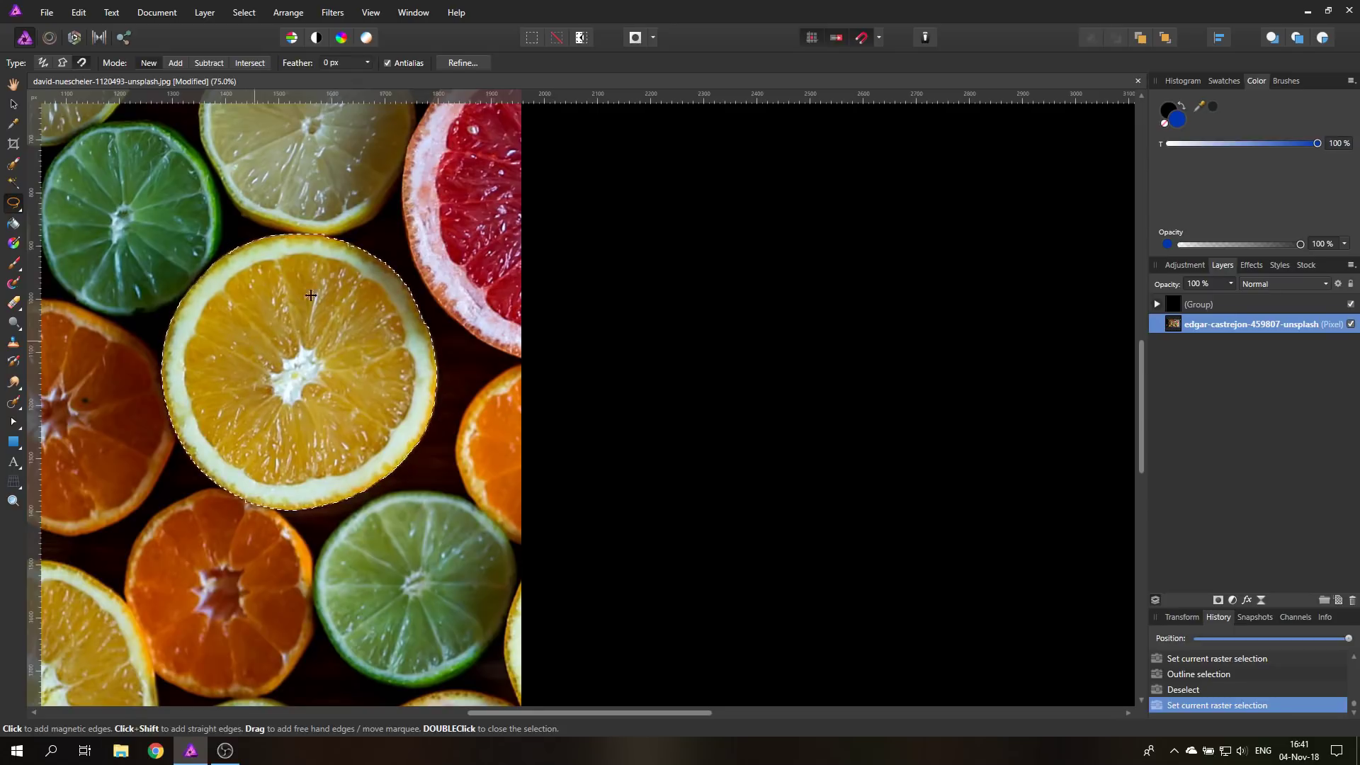
# Preview Grow/Shrink radii on the orange selection, including -5 px, ending back at 0 px.
pyautogui.click(237, 15)
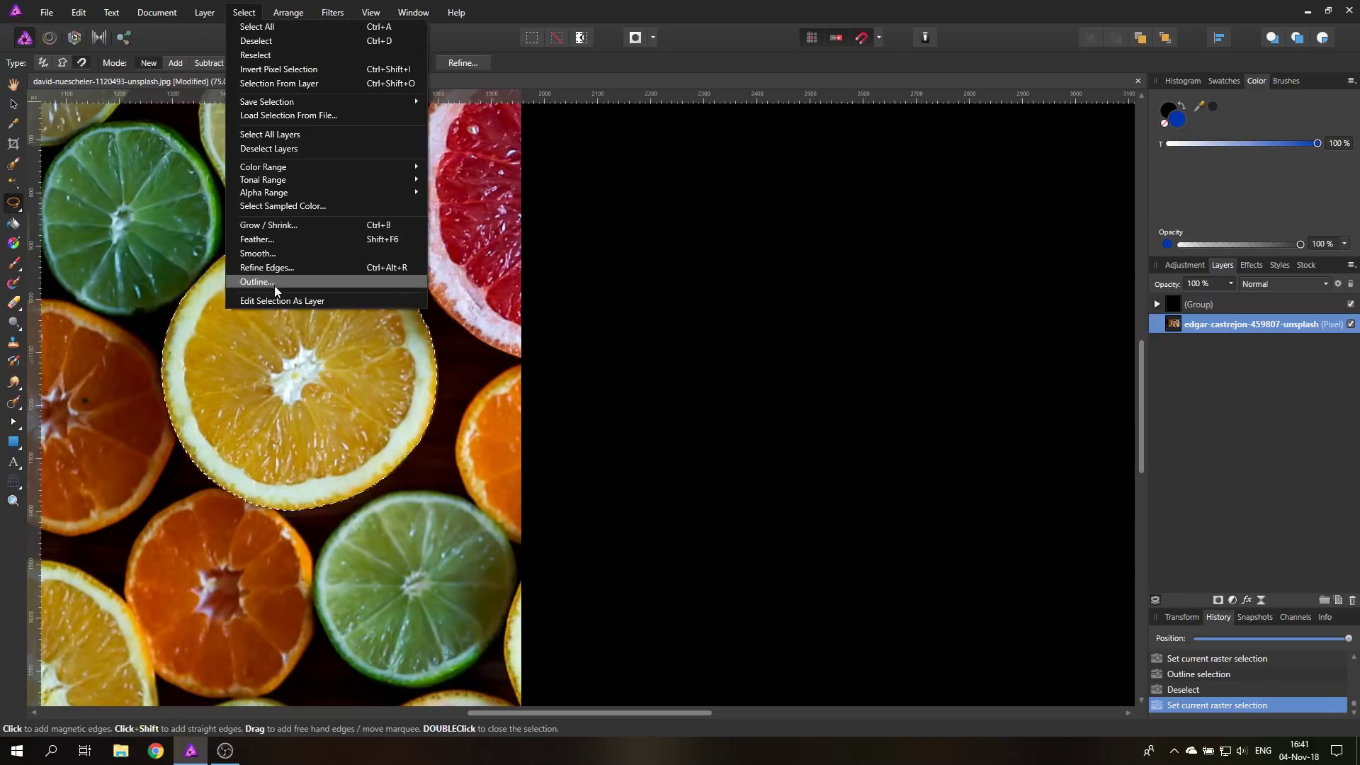
pyautogui.click(274, 228)
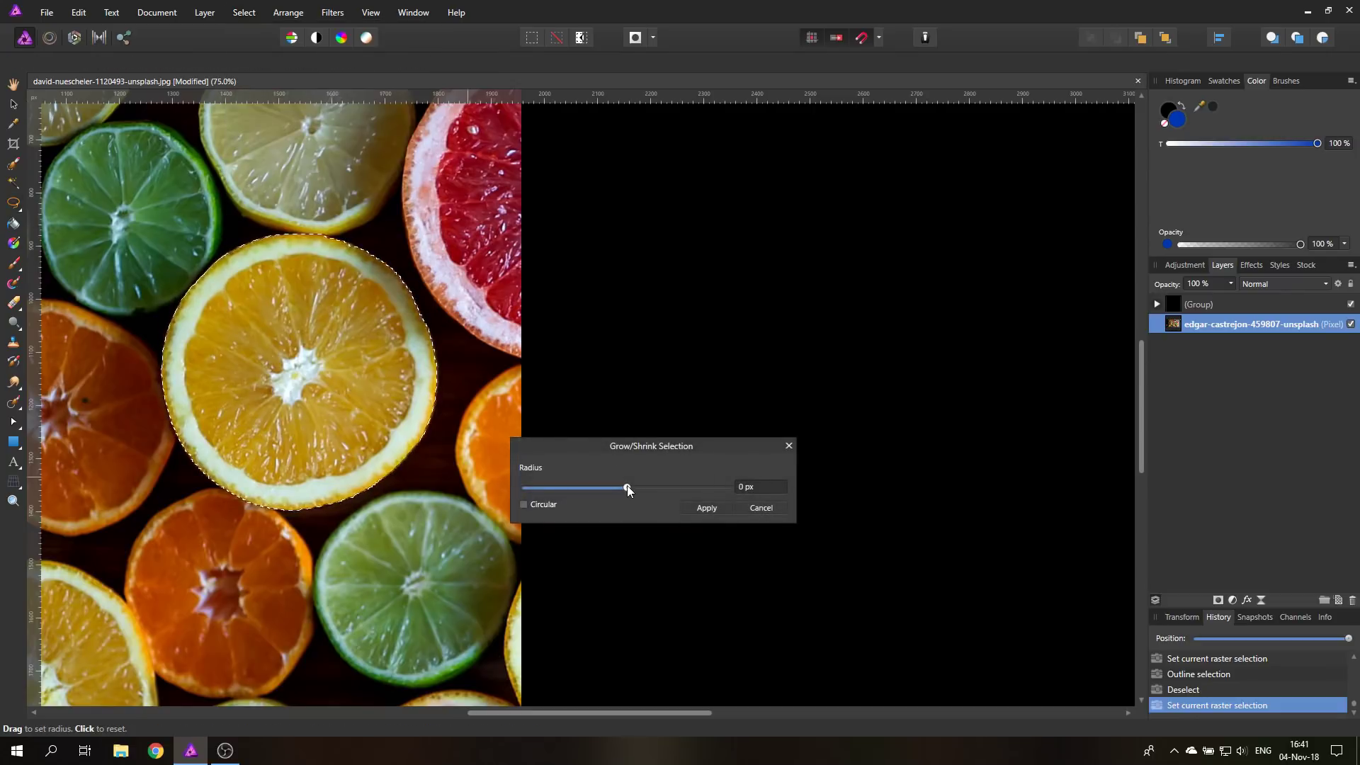
pyautogui.moveTo(627, 486); pyautogui.dragTo(626, 490)
pyautogui.click(770, 486)
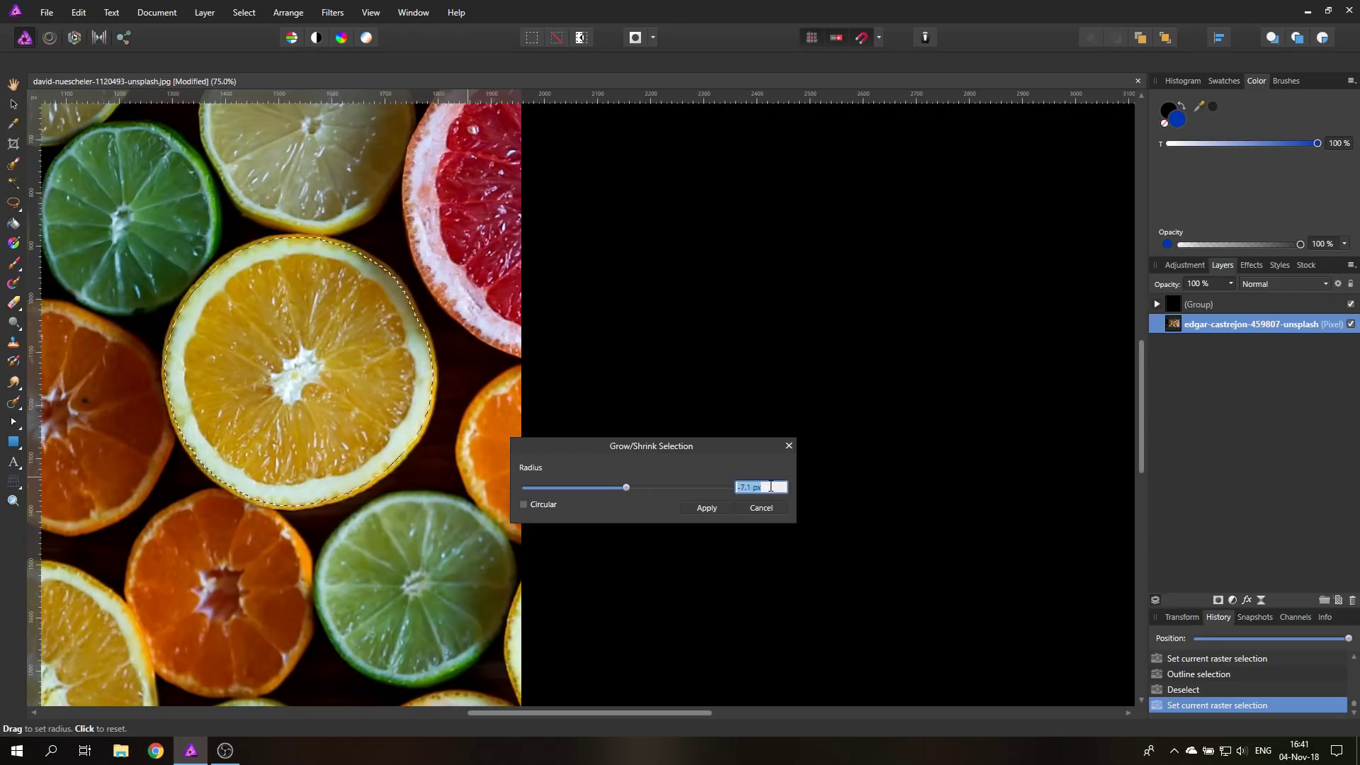
pyautogui.write('-5')
pyautogui.press('Return')
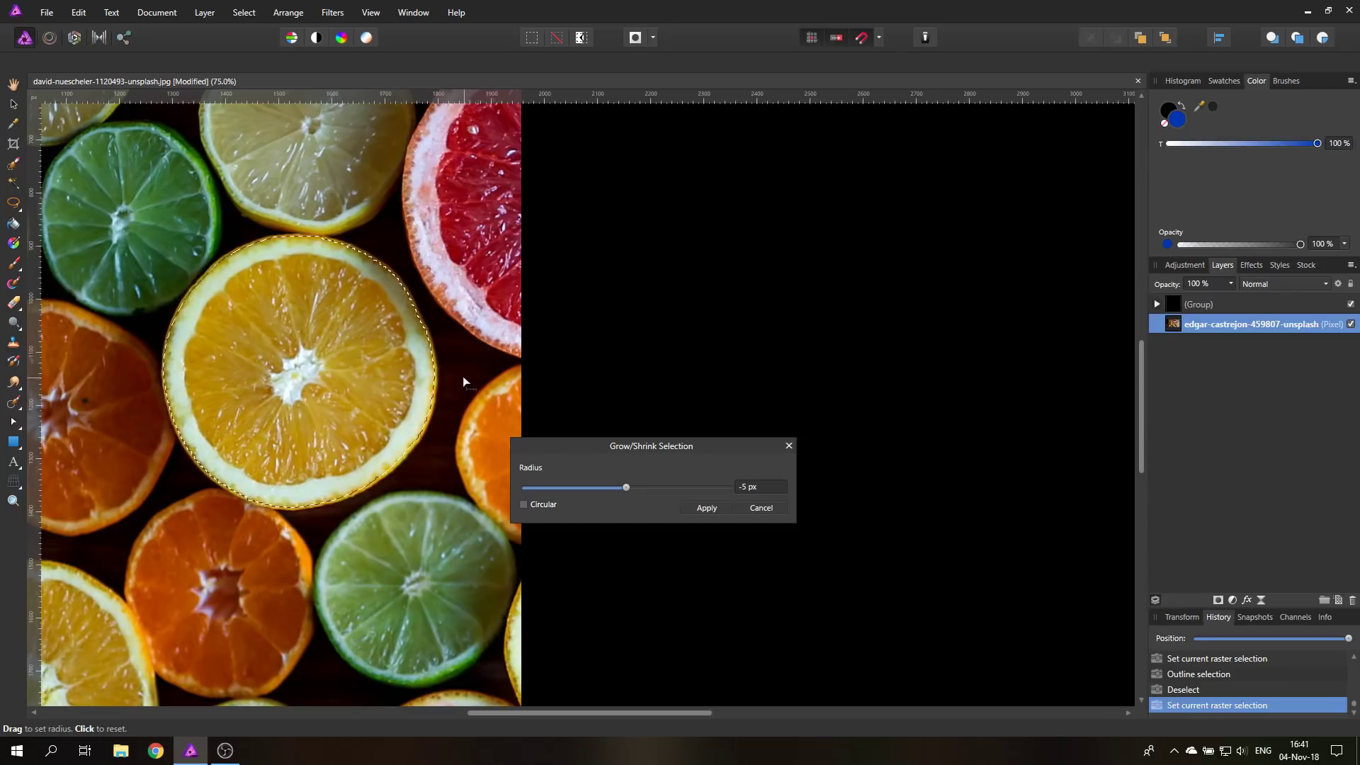
pyautogui.moveTo(461, 376); pyautogui.dragTo(388, 370)
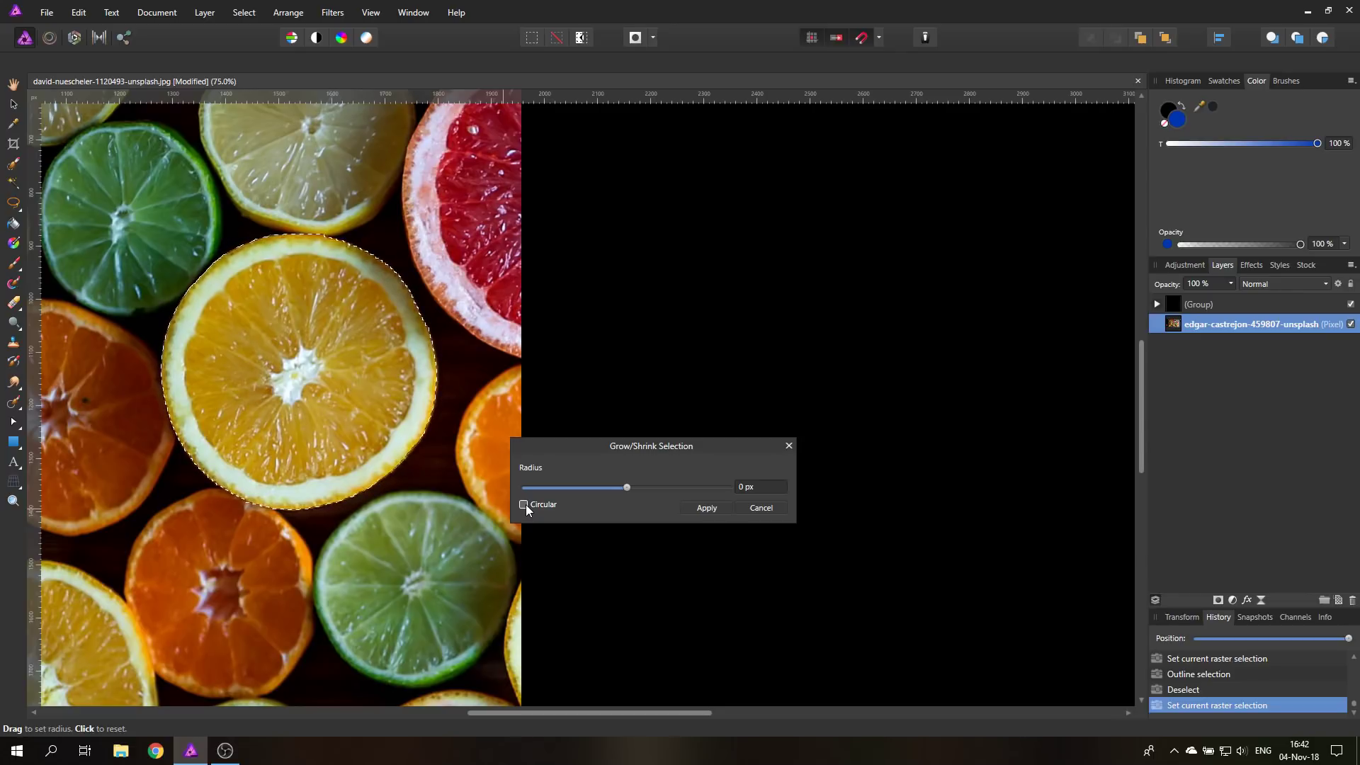
# Cancel Grow/Shrink, switch the Freehand Selection to Polygonal, and place the first star corners.
pyautogui.click(762, 508)
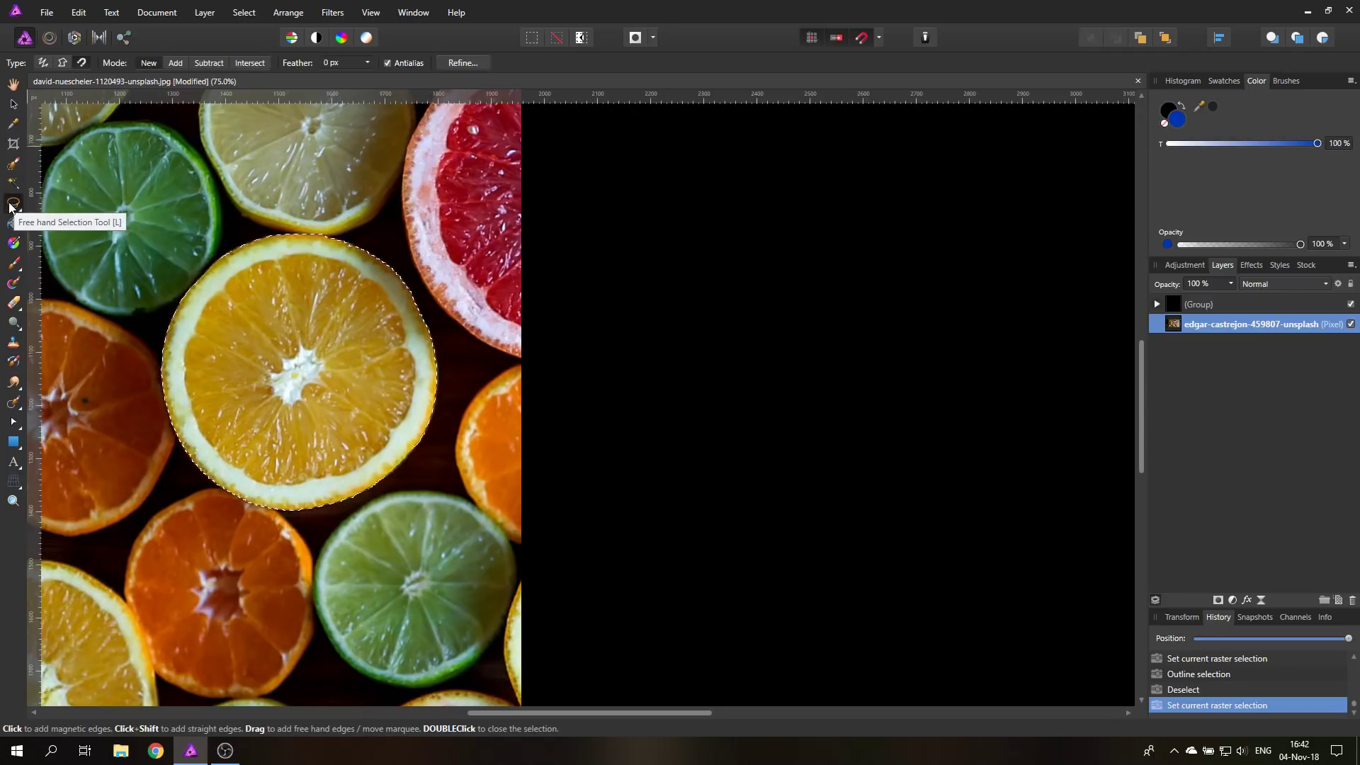
pyautogui.click(62, 64)
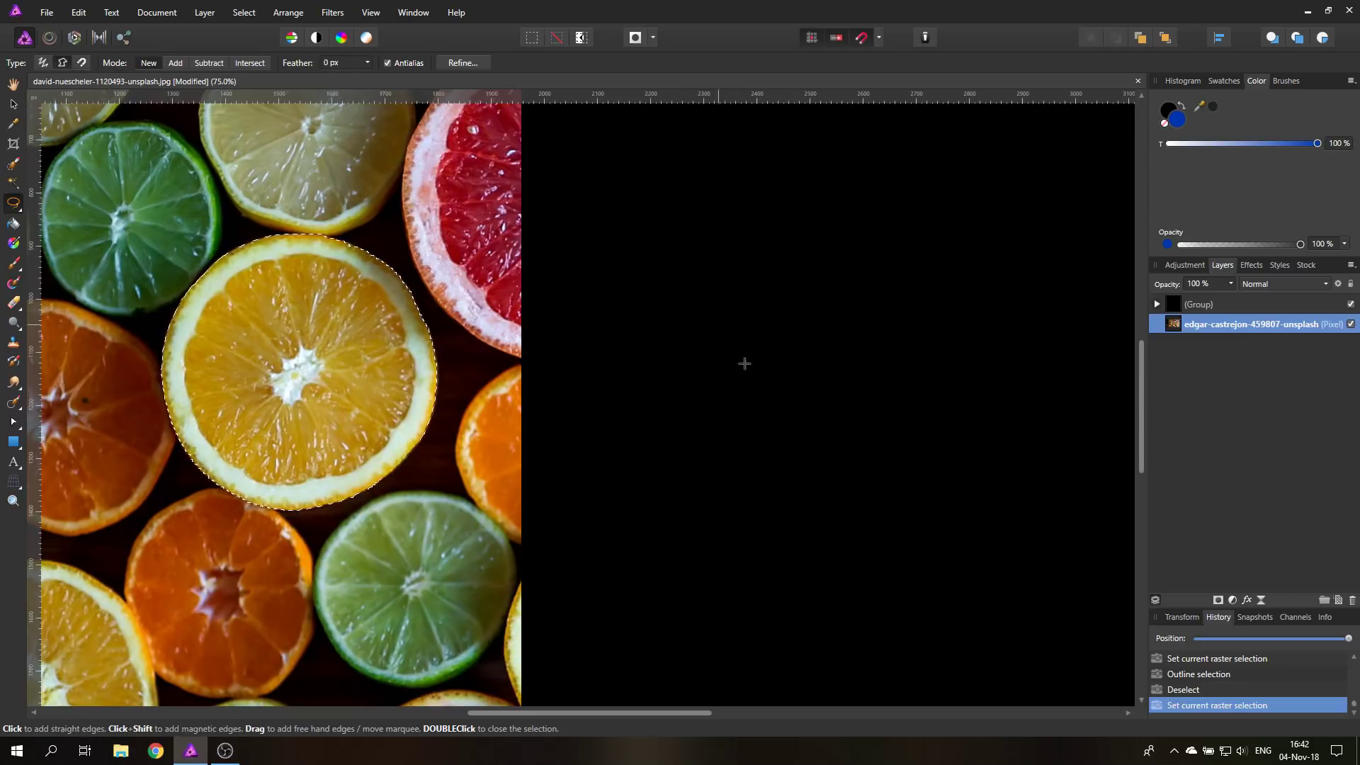
pyautogui.click(784, 382)
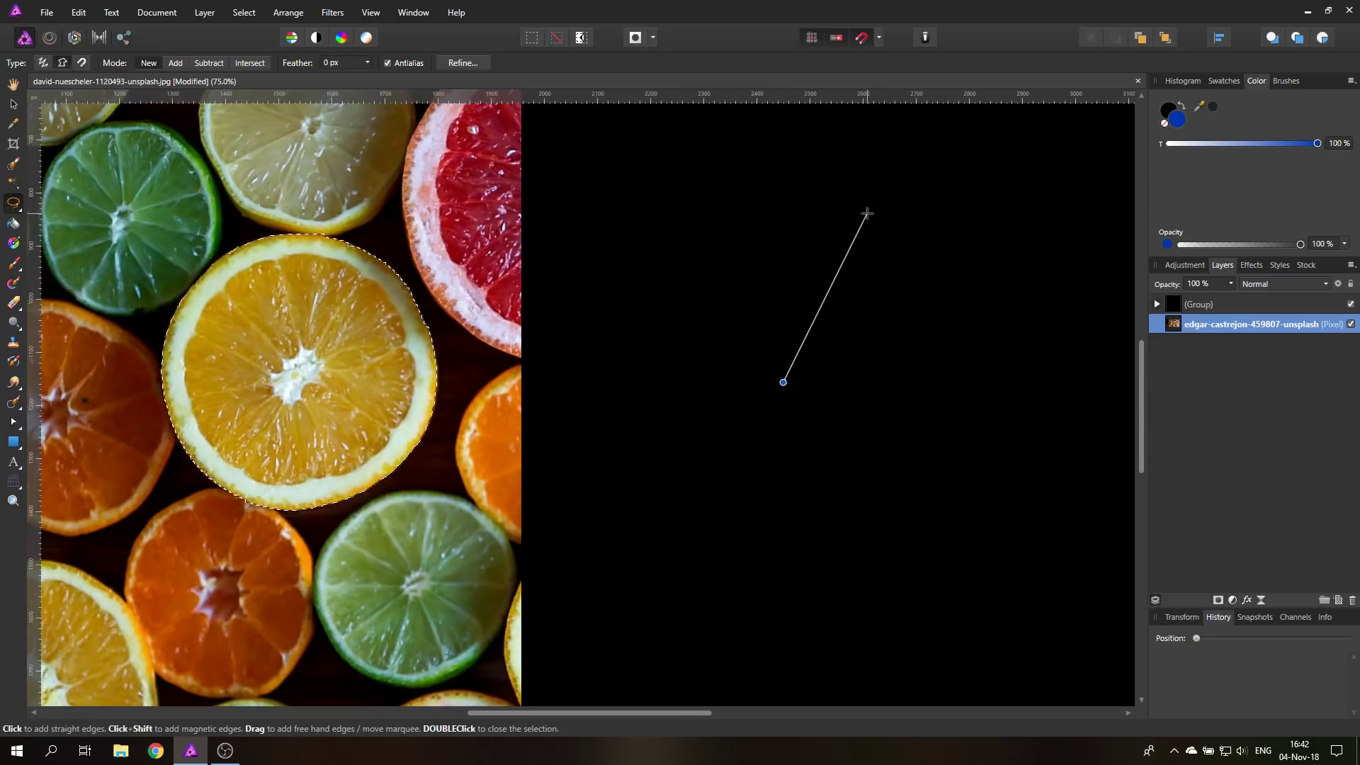
pyautogui.click(867, 214)
pyautogui.click(871, 409)
# Add the remaining star corners on the black area and close the star selection.
pyautogui.click(1043, 491)
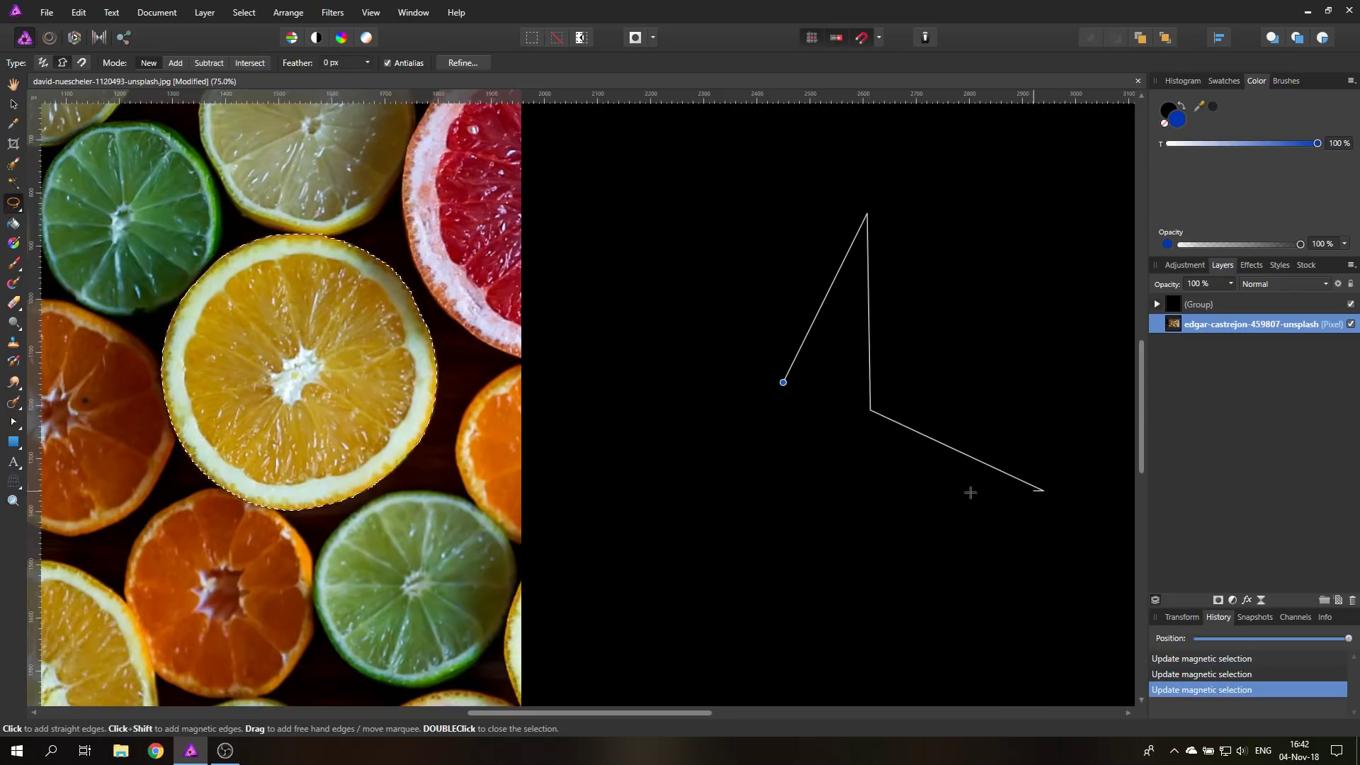
pyautogui.click(874, 489)
pyautogui.click(820, 627)
pyautogui.click(814, 478)
pyautogui.click(586, 522)
pyautogui.click(665, 393)
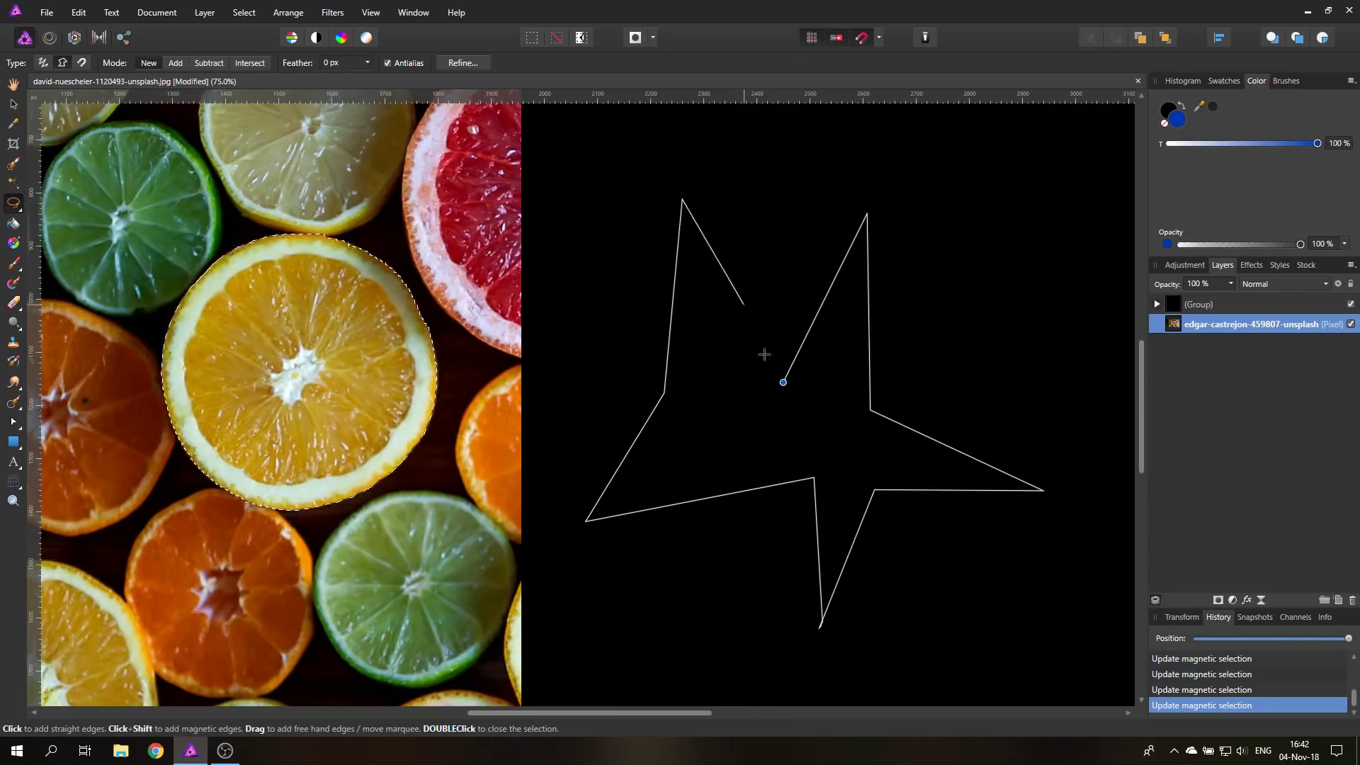
pyautogui.click(783, 383)
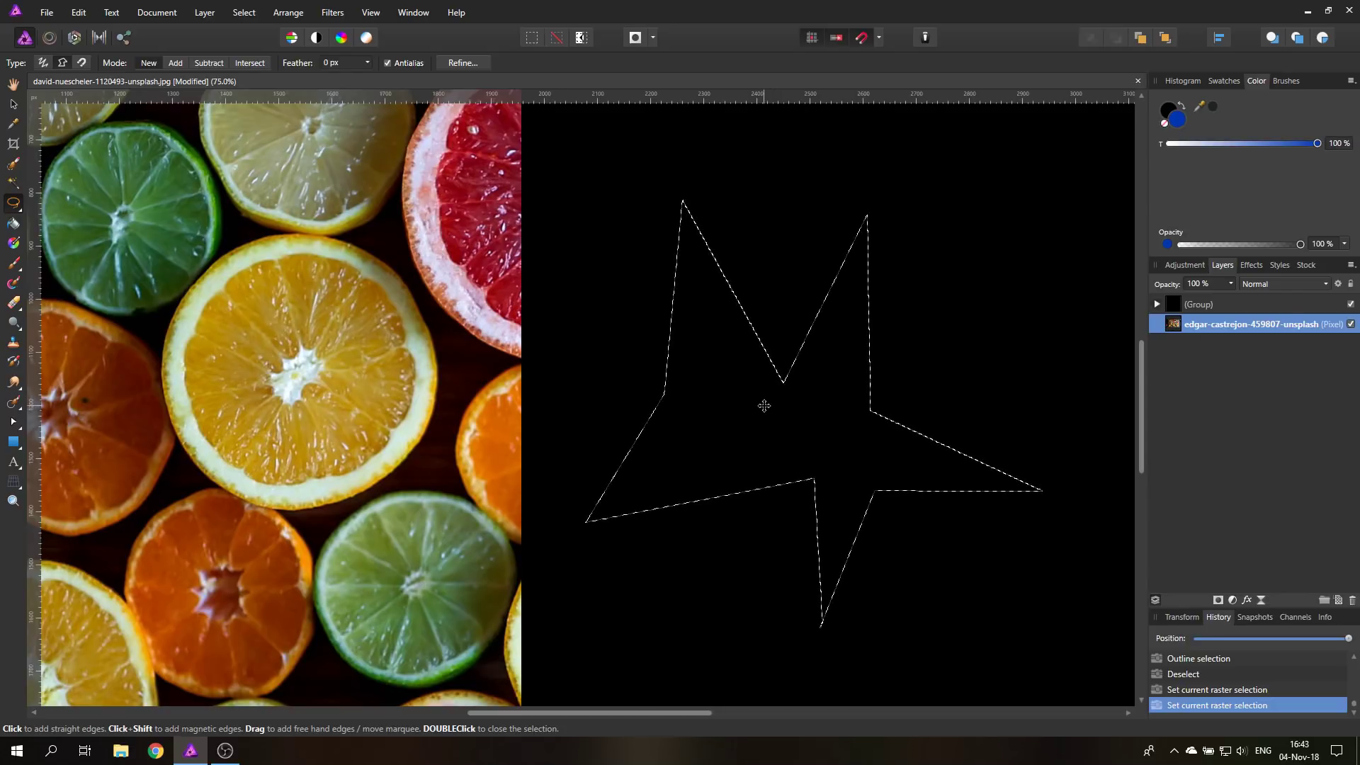
pyautogui.click(247, 14)
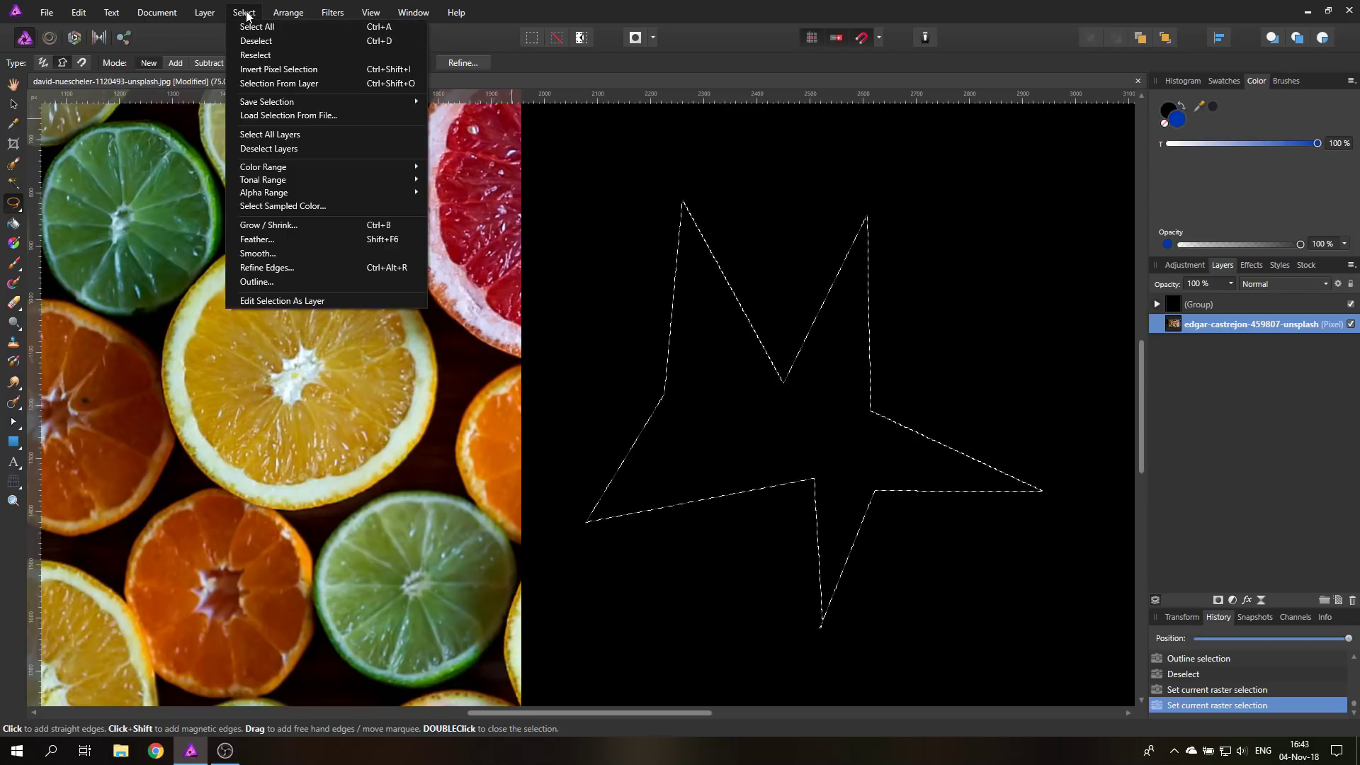
pyautogui.click(287, 224)
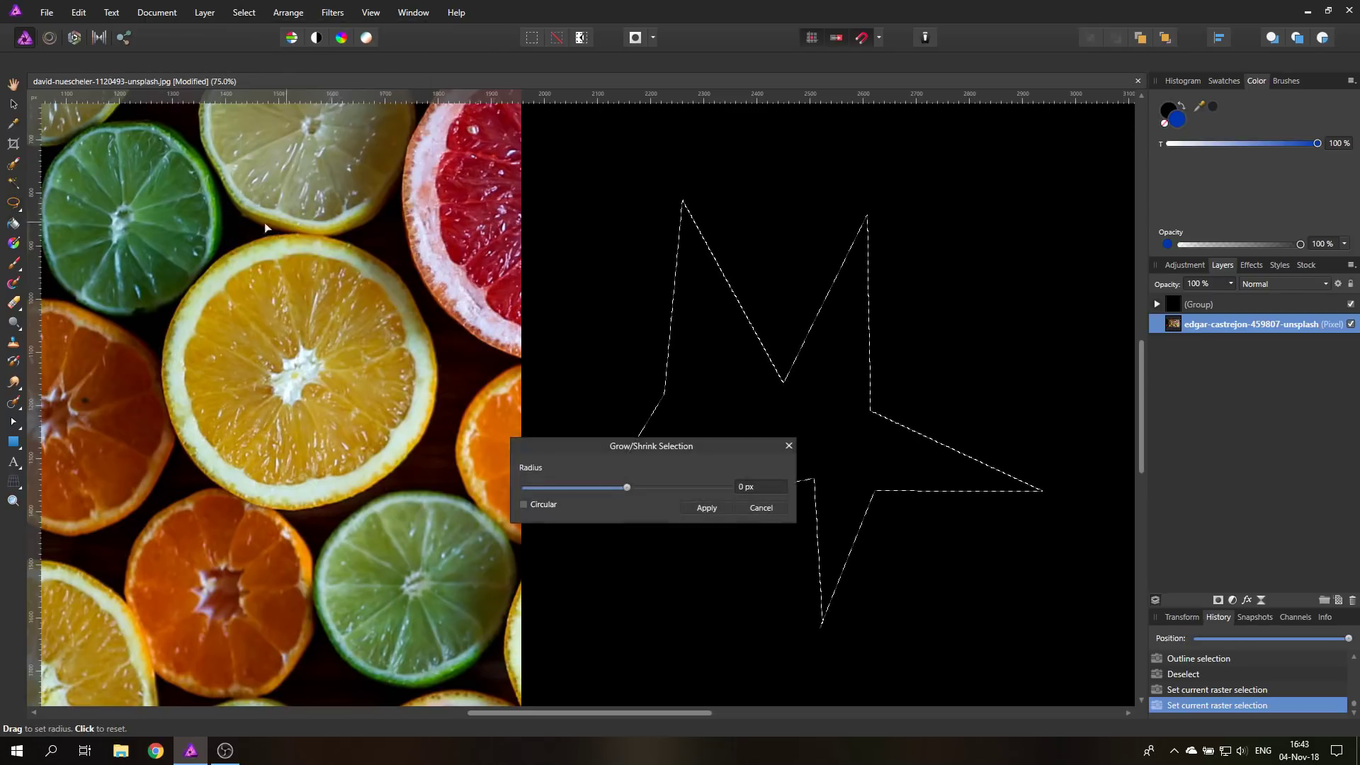
pyautogui.moveTo(591, 449); pyautogui.dragTo(464, 542)
pyautogui.click(354, 559)
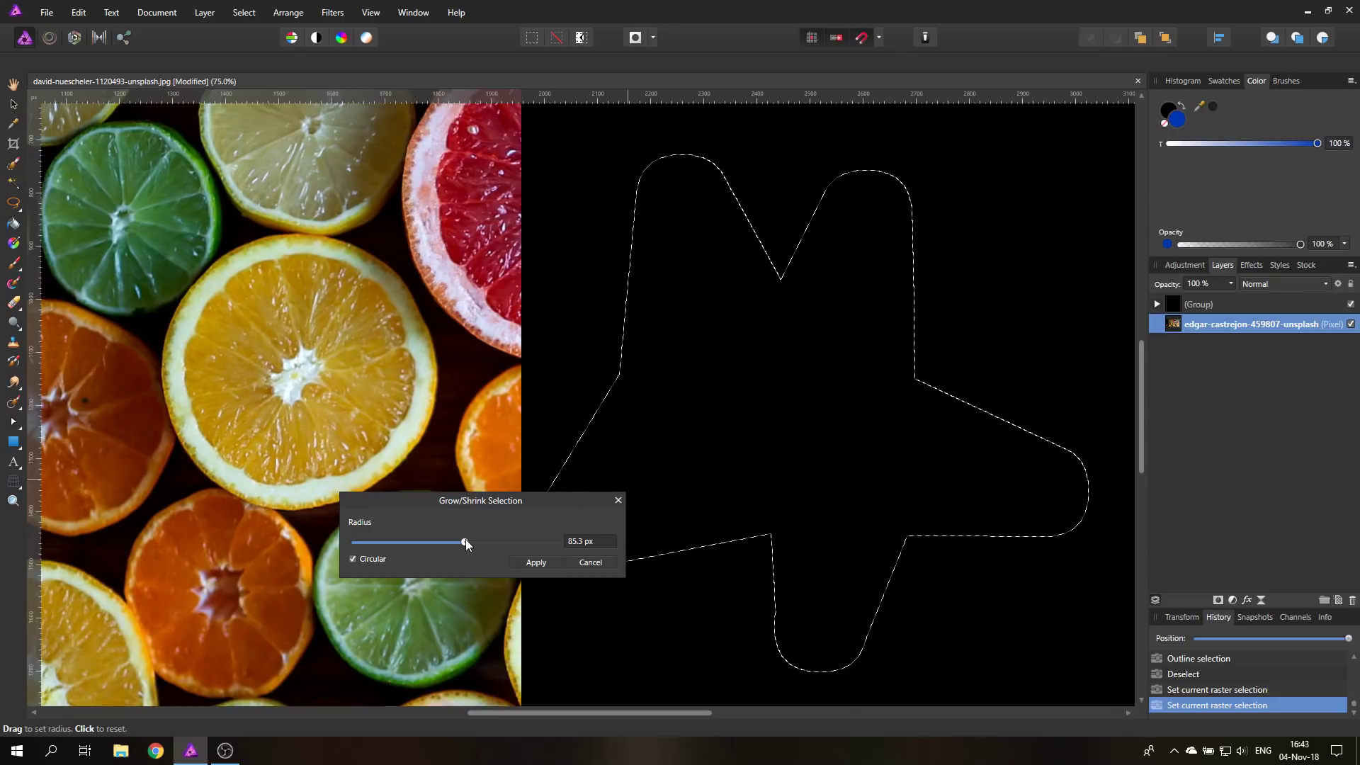
pyautogui.moveTo(465, 538); pyautogui.dragTo(466, 540)
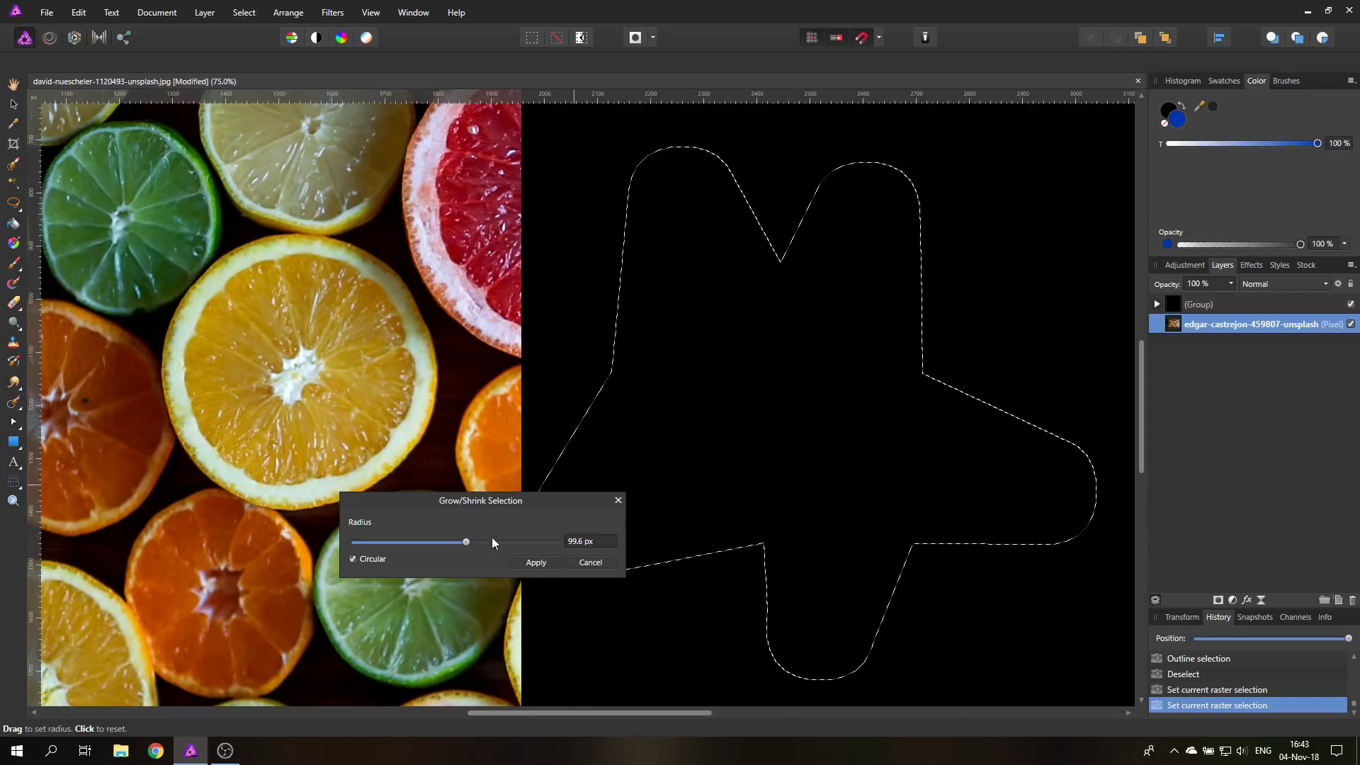
pyautogui.moveTo(481, 541)
pyautogui.mouseDown()
pyautogui.moveTo(427, 542)
pyautogui.moveTo(474, 546)
pyautogui.moveTo(455, 542)
pyautogui.mouseUp()
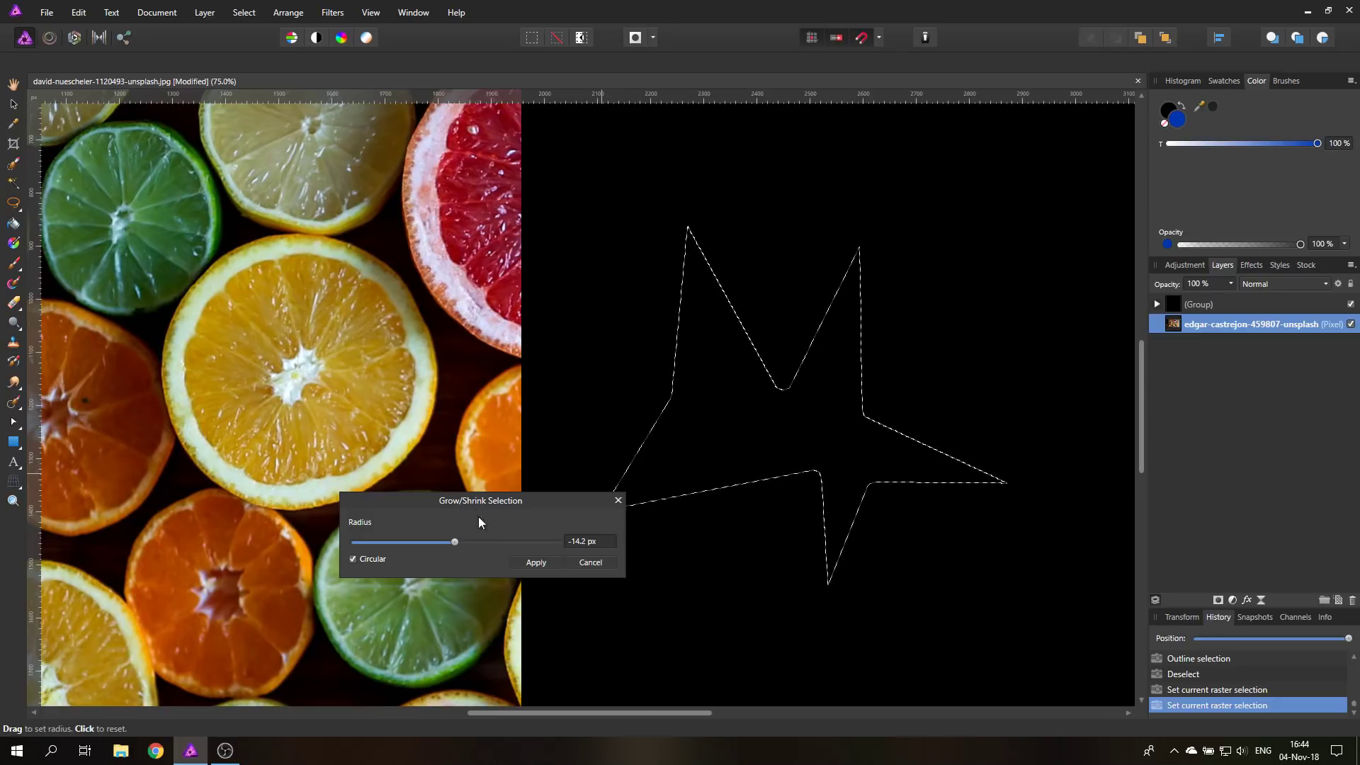
pyautogui.click(590, 562)
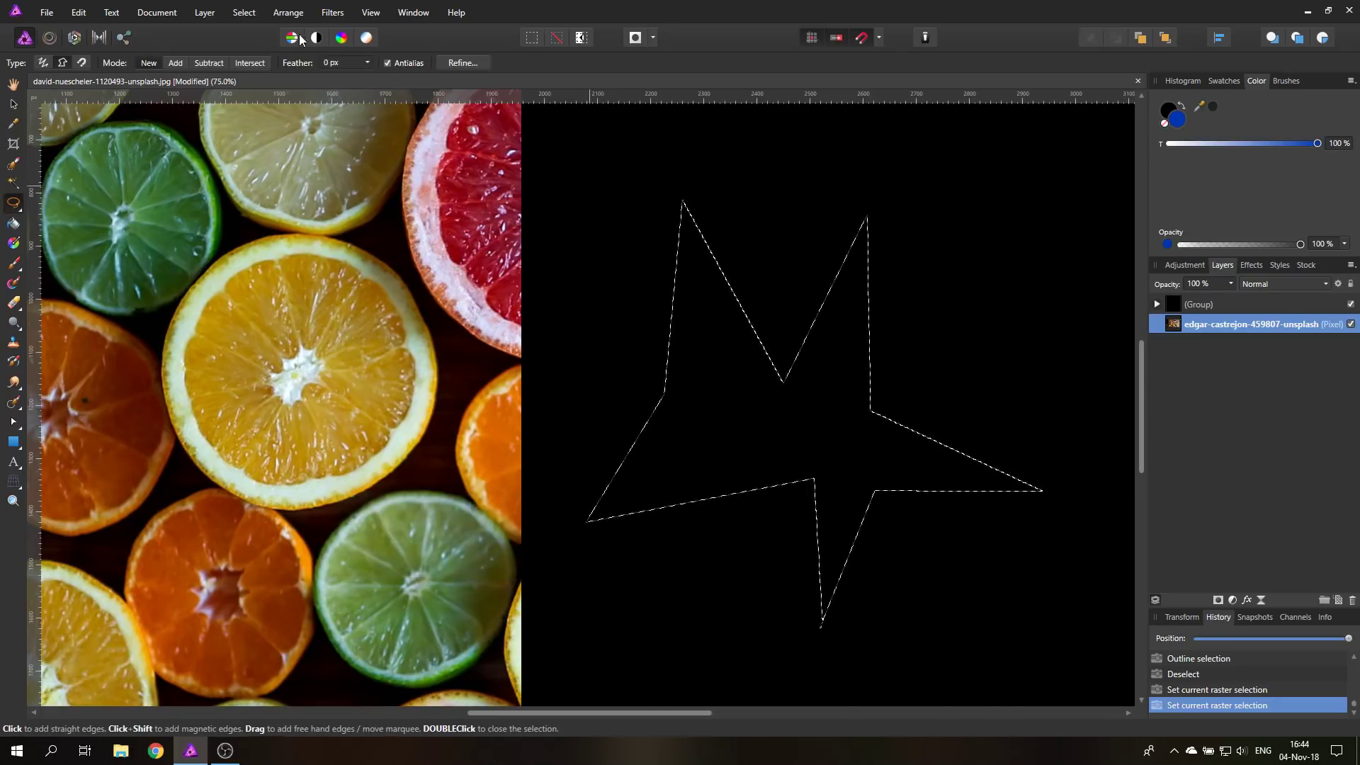
# Clear the star selection with Ctrl+D and draw a blue rectangle over the fruit photo.
pyautogui.click(245, 13)
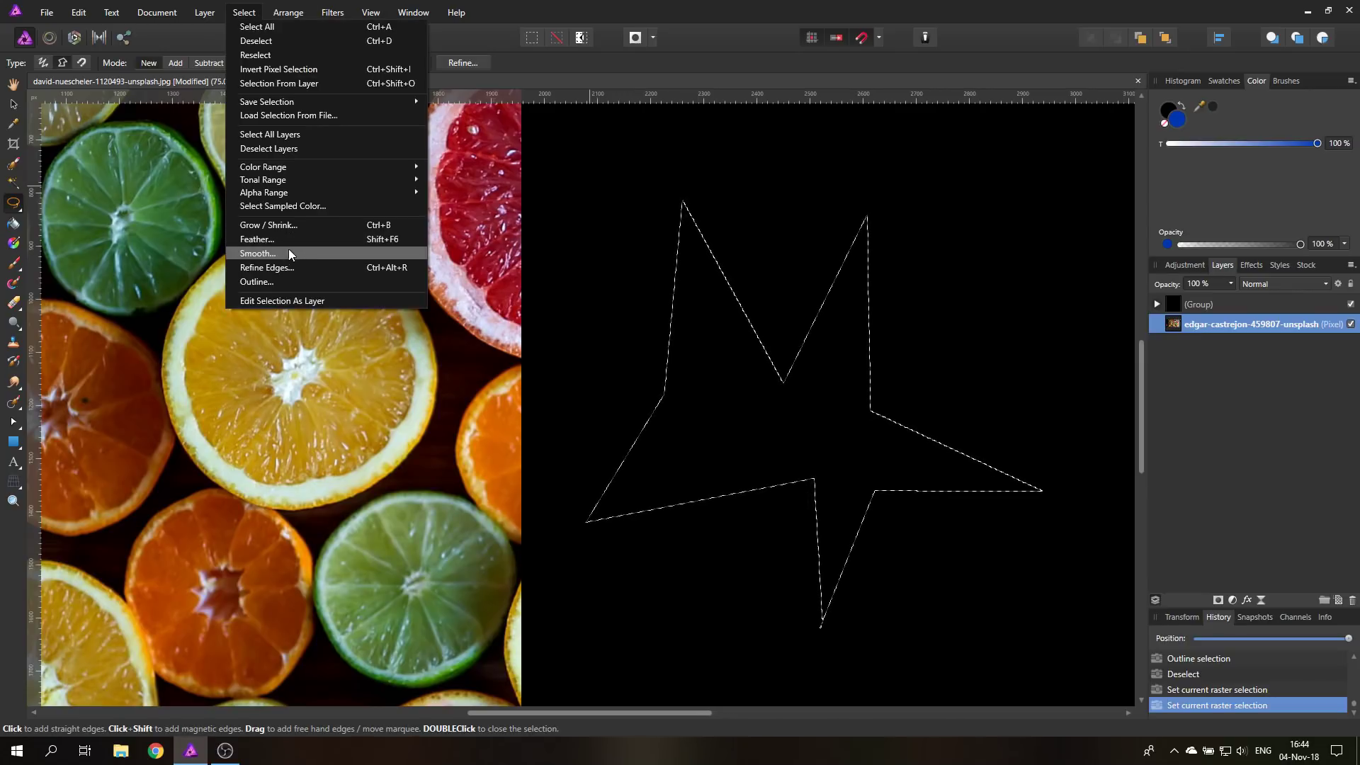
pyautogui.press('Escape')
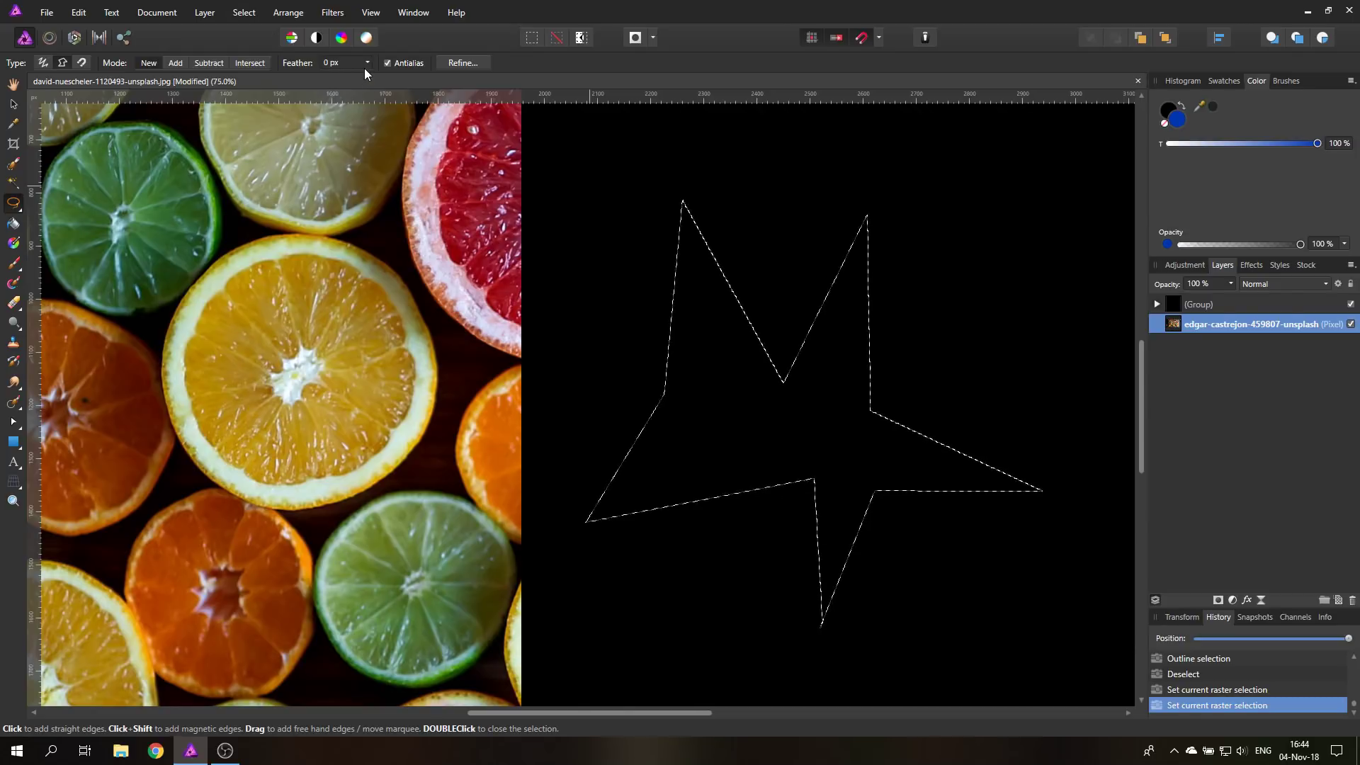
pyautogui.hotkey('ctrl', 'd')
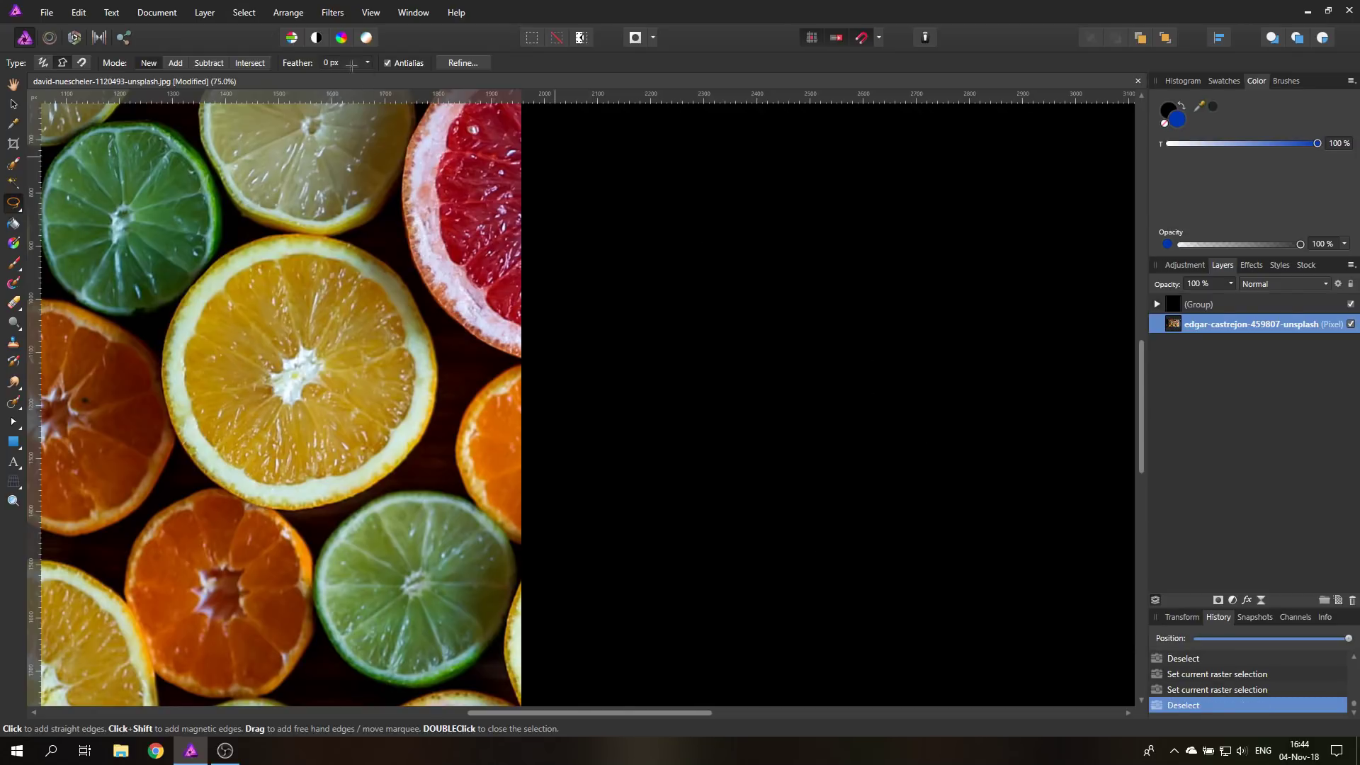
pyautogui.click(14, 444)
pyautogui.moveTo(68, 134)
pyautogui.mouseDown()
pyautogui.moveTo(325, 508)
pyautogui.moveTo(488, 669)
pyautogui.mouseUp()
# Rasterize the rectangle layer into a pixel layer.
pyautogui.click(14, 104)
pyautogui.rightClick(1179, 329)
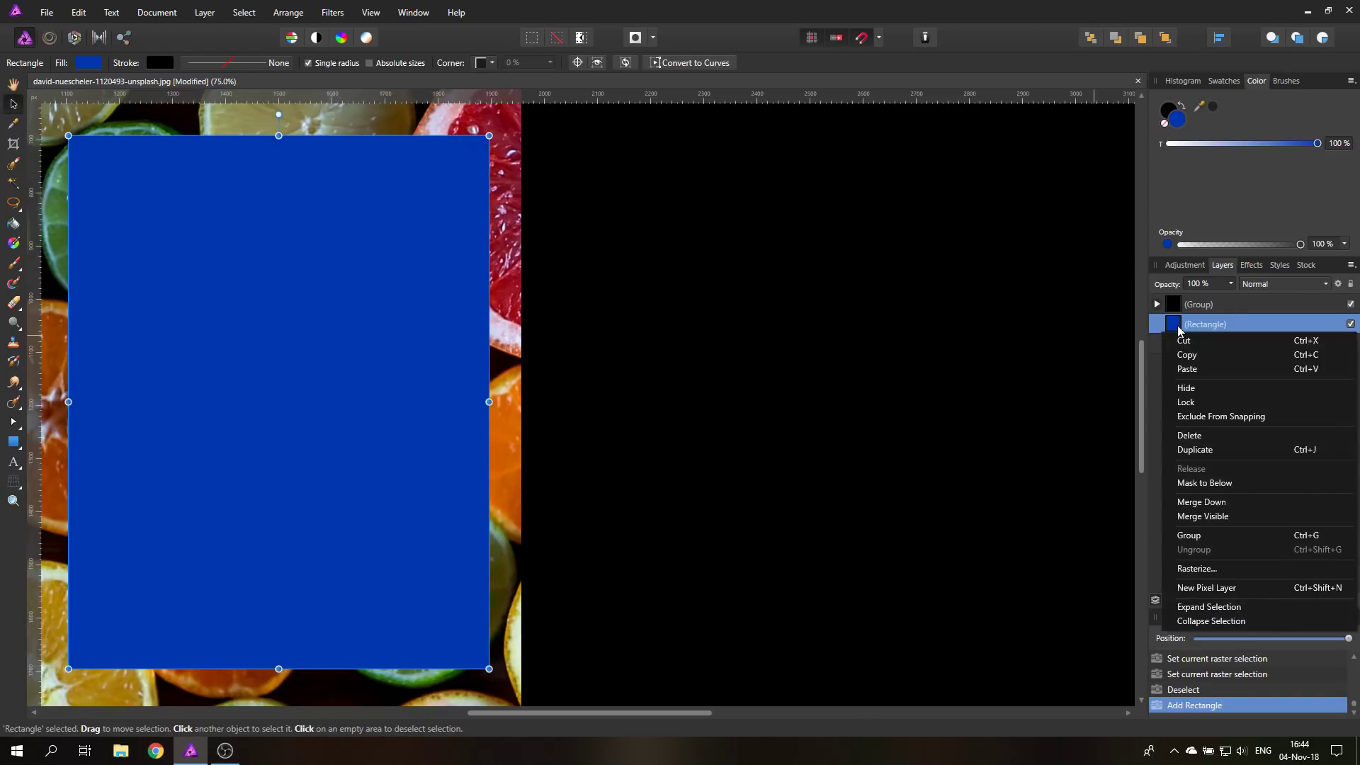
pyautogui.click(1198, 569)
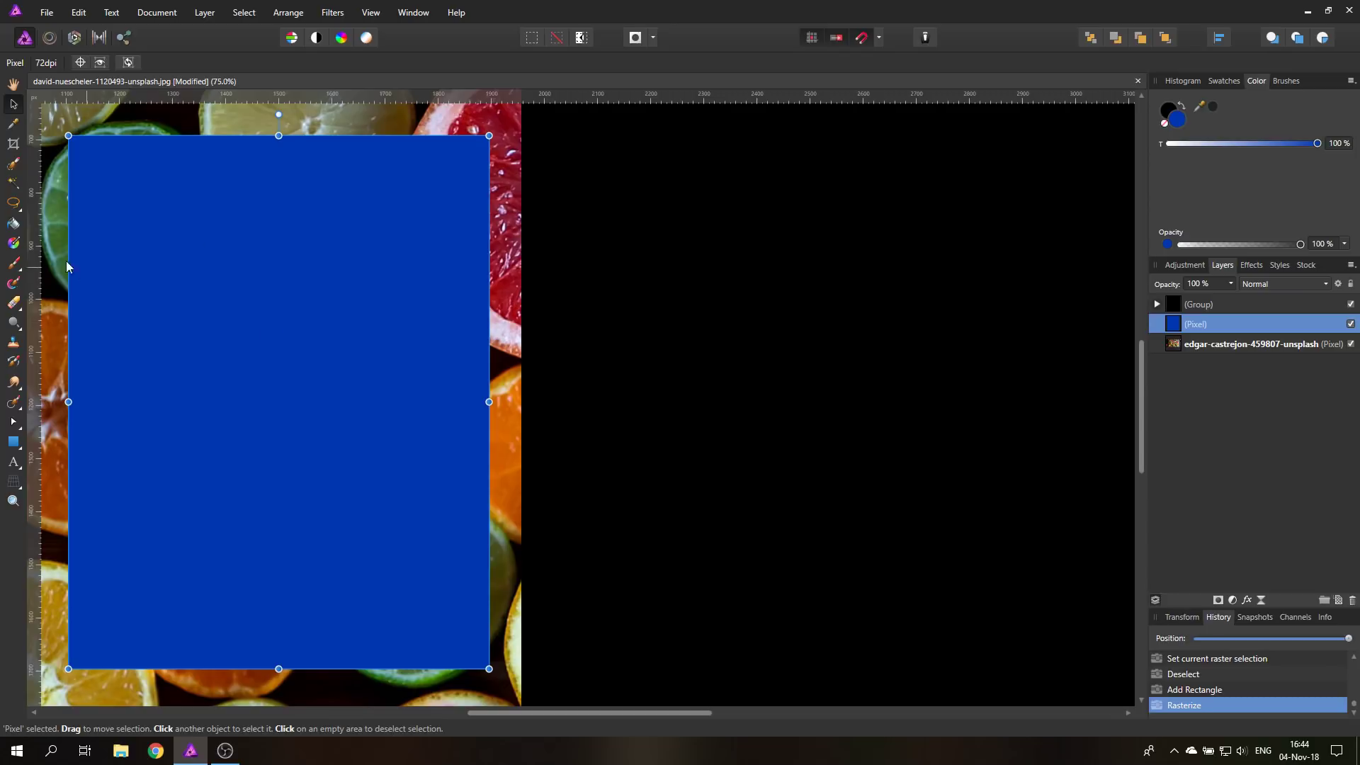
# Select a circle inside the blue rectangle, paste it as a new layer, and reselect the original Pixel layer.
pyautogui.click(17, 206)
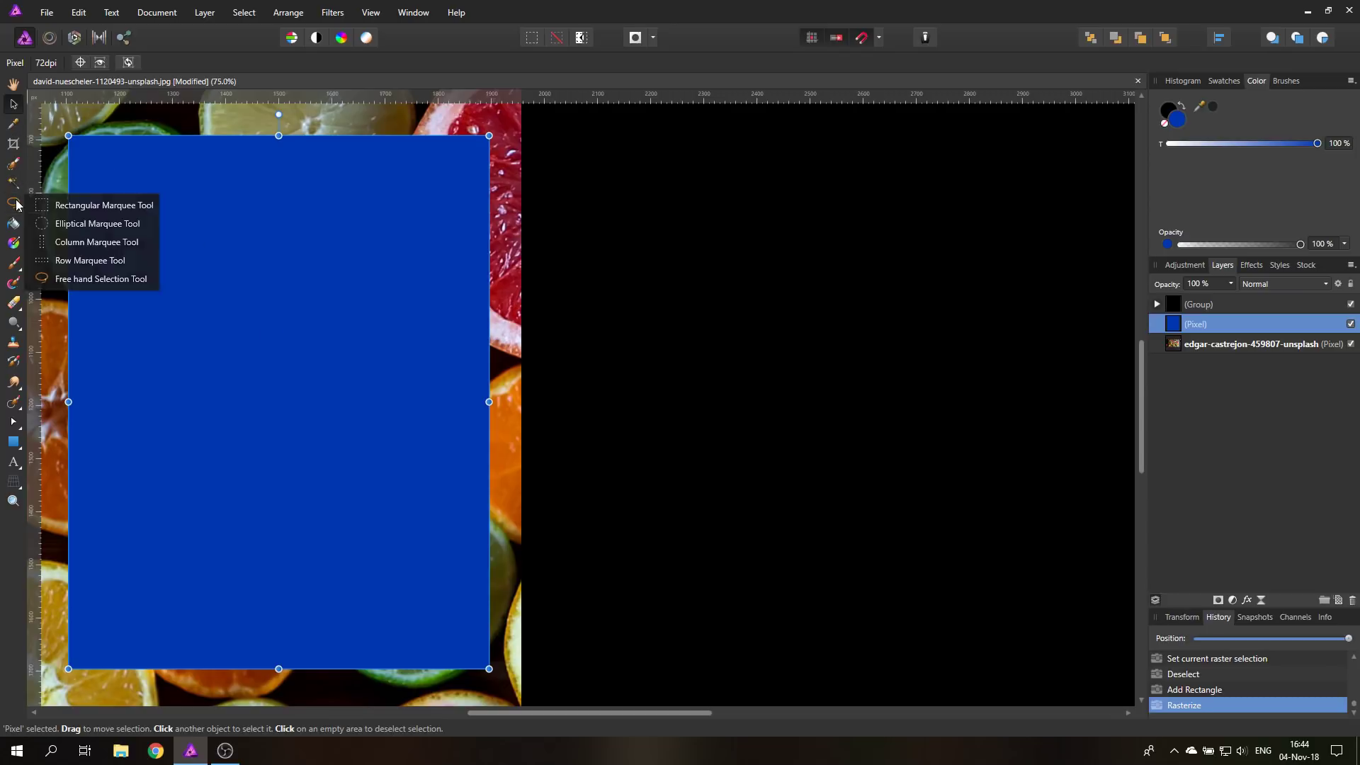
pyautogui.click(47, 223)
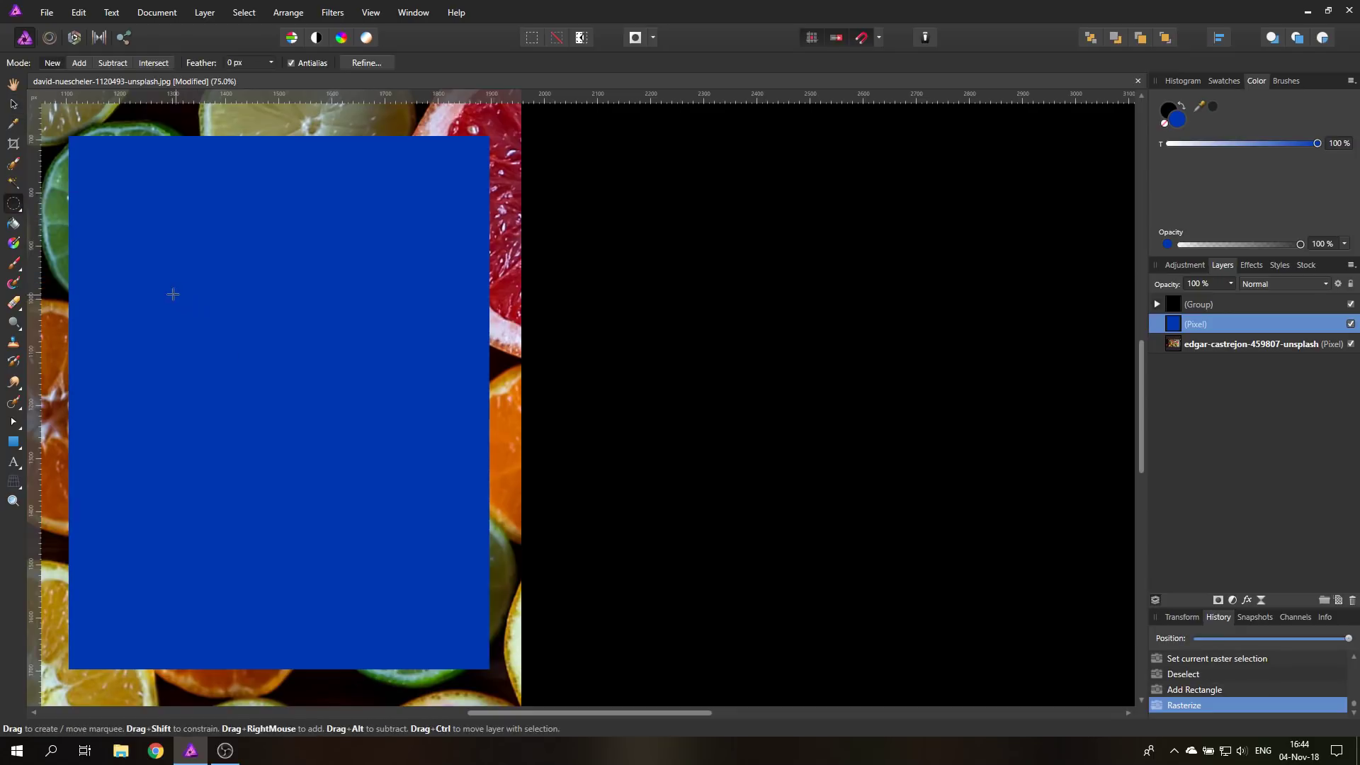
pyautogui.moveTo(168, 281); pyautogui.dragTo(389, 478)
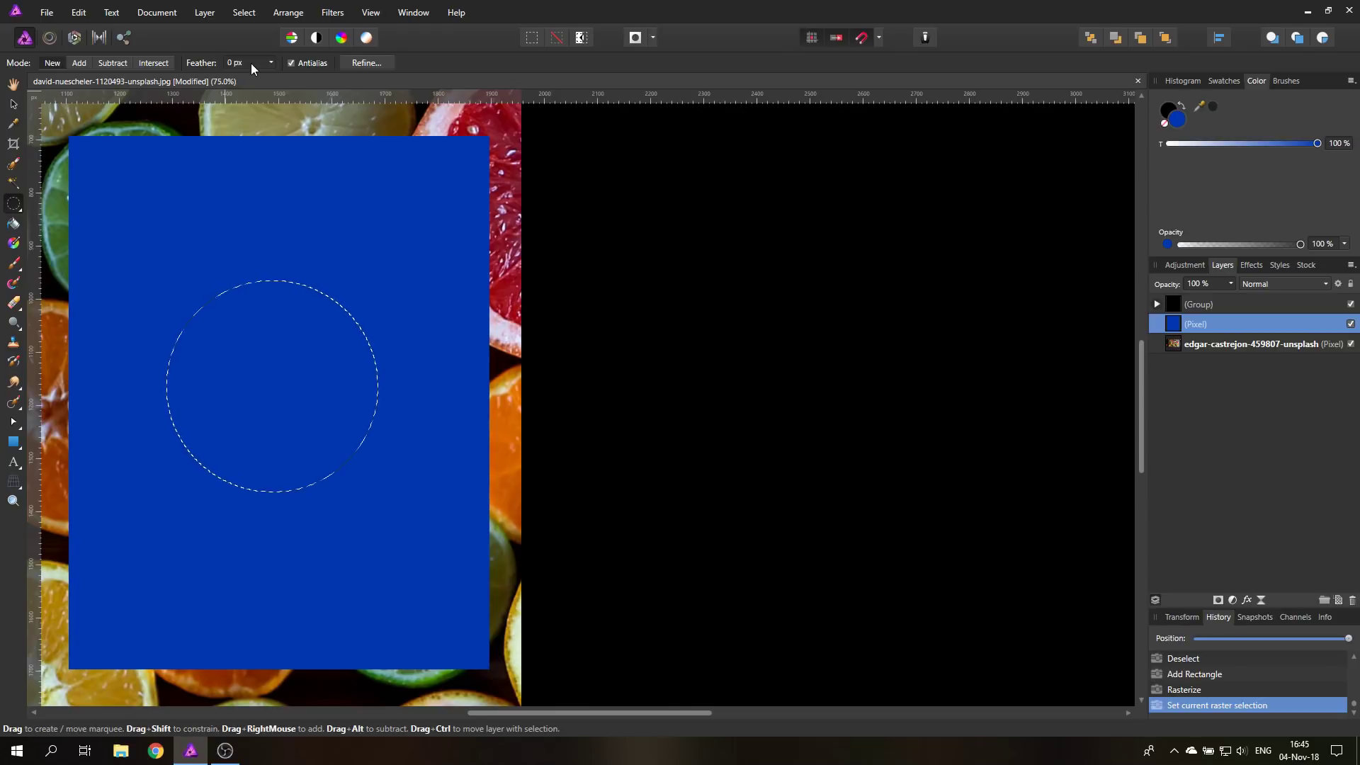
pyautogui.hotkey('ctrl', 'v')
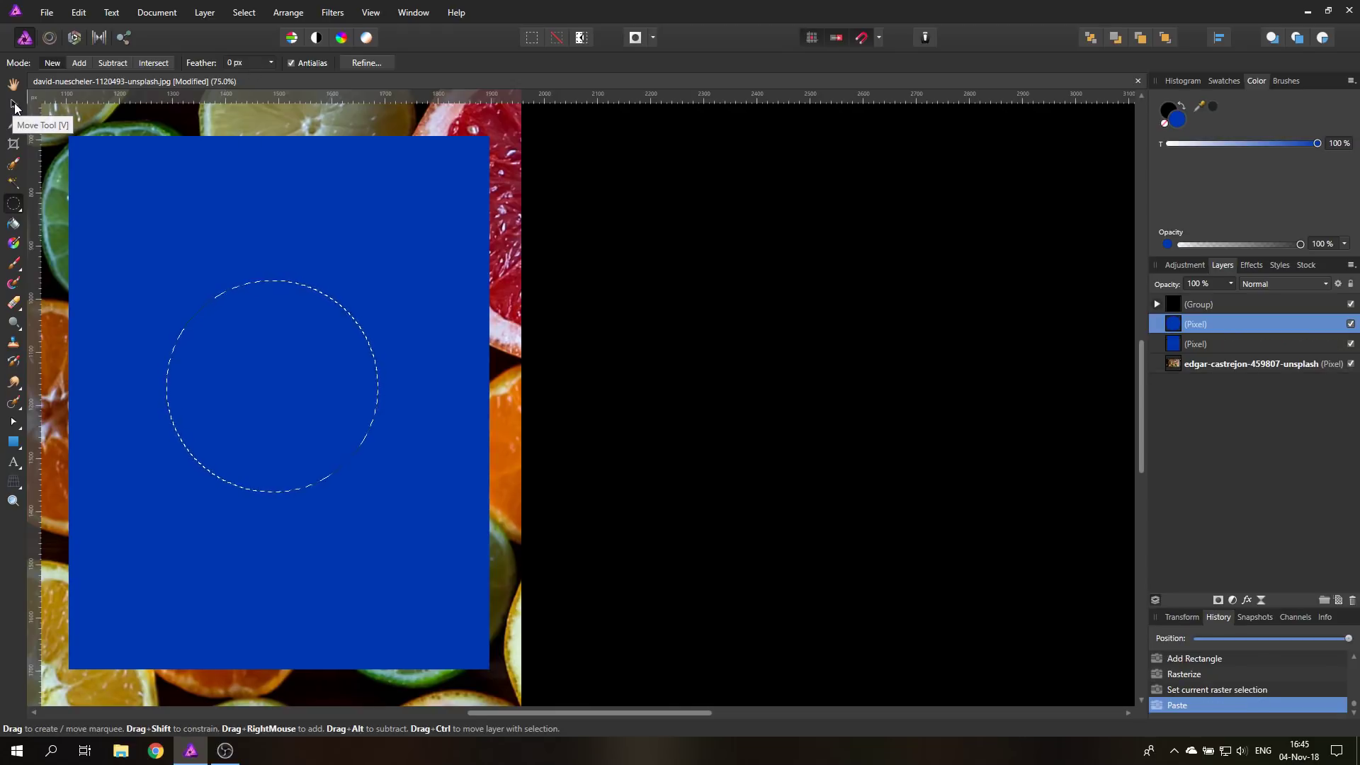
pyautogui.click(1175, 343)
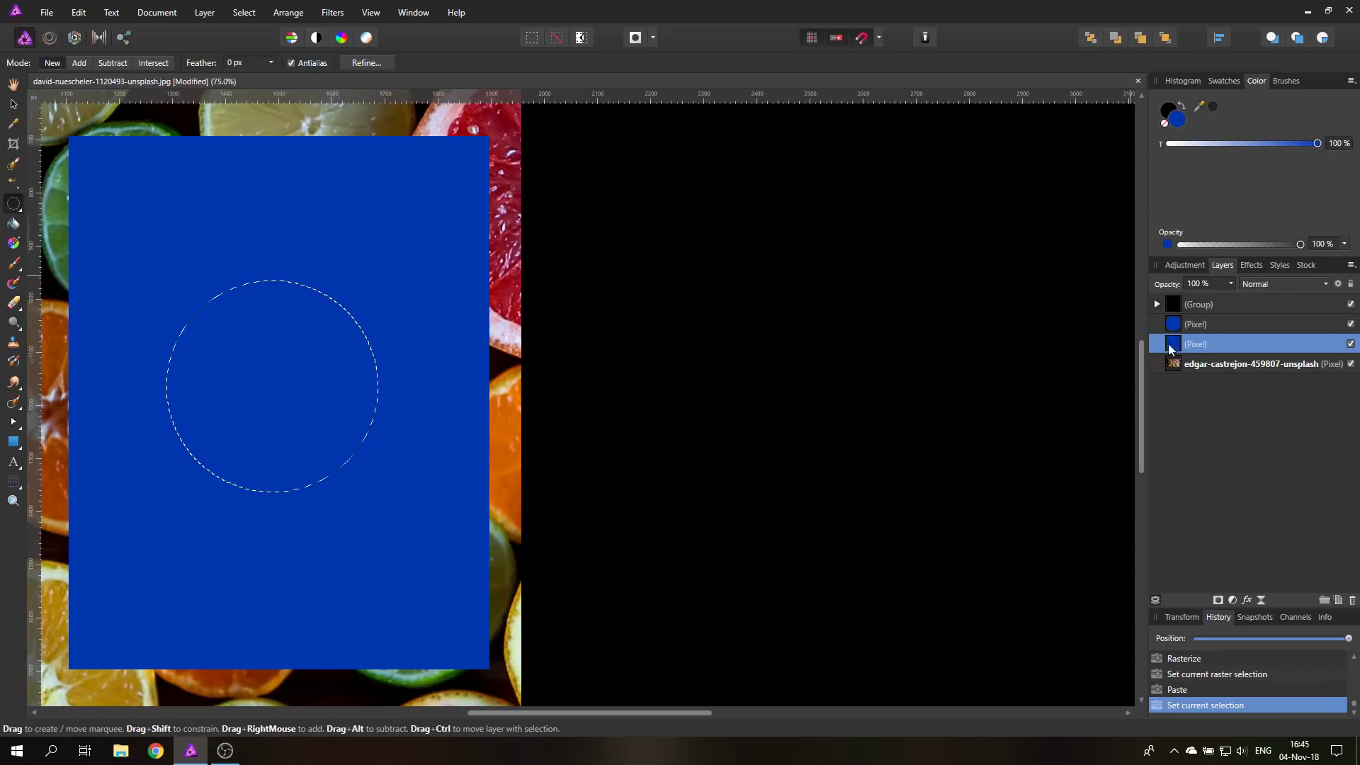
# Feather the circle selection by 10 px, paste it as a new layer, and deselect.
pyautogui.click(243, 13)
pyautogui.click(271, 246)
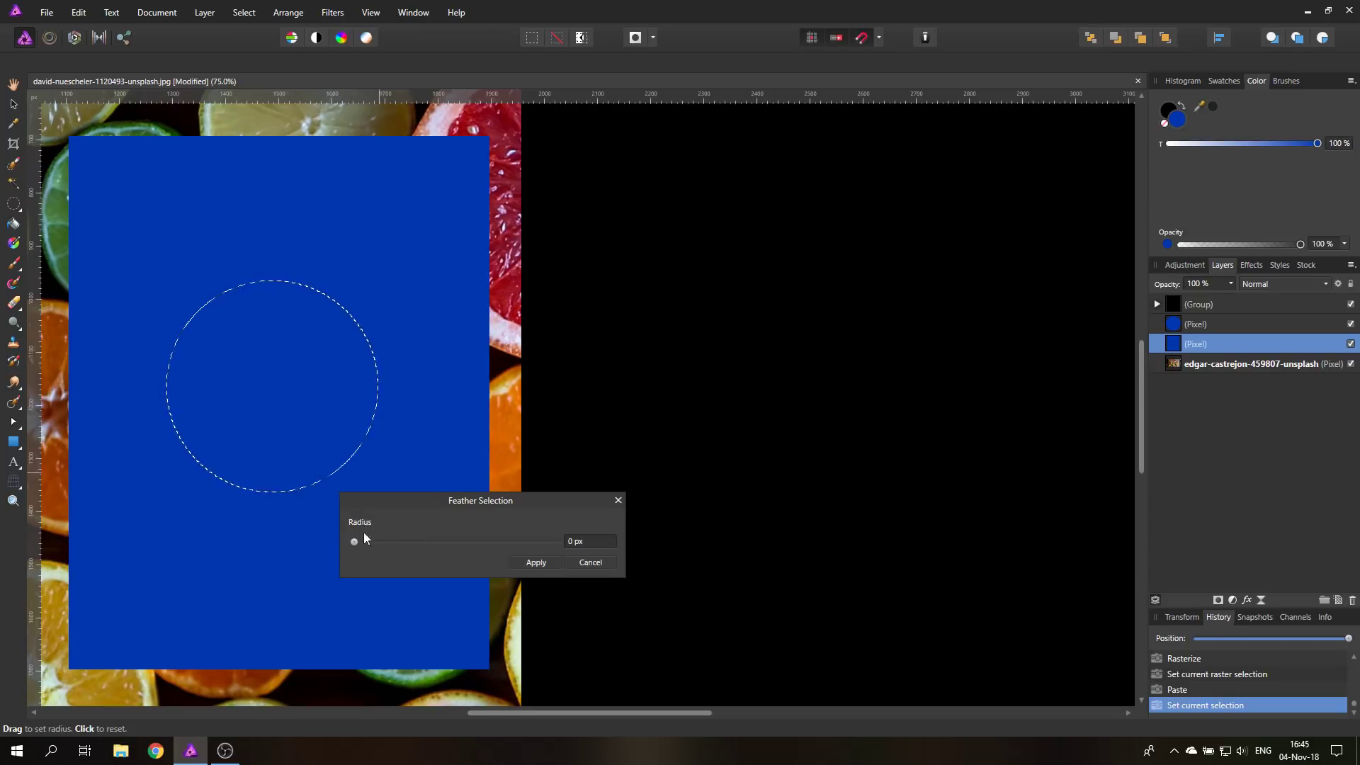
pyautogui.click(594, 540)
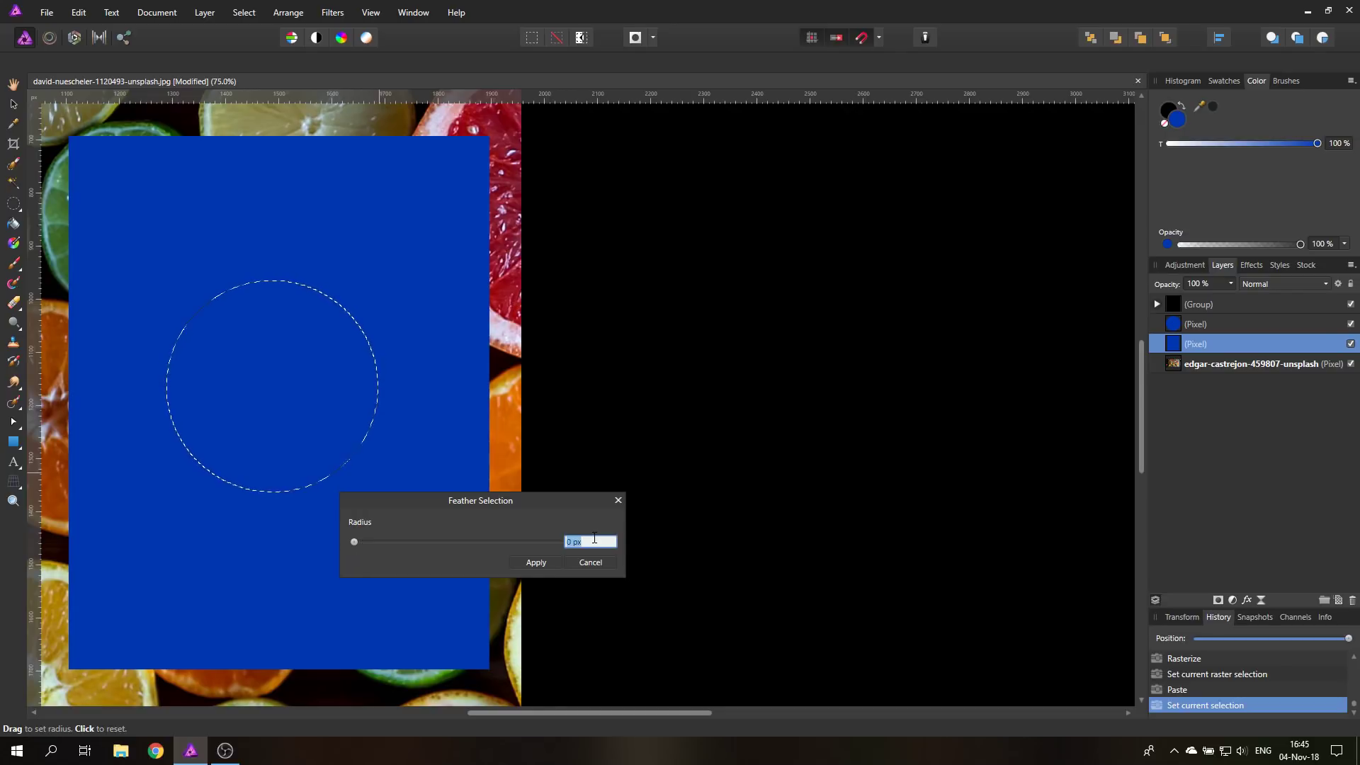
pyautogui.write('10')
pyautogui.press('Return')
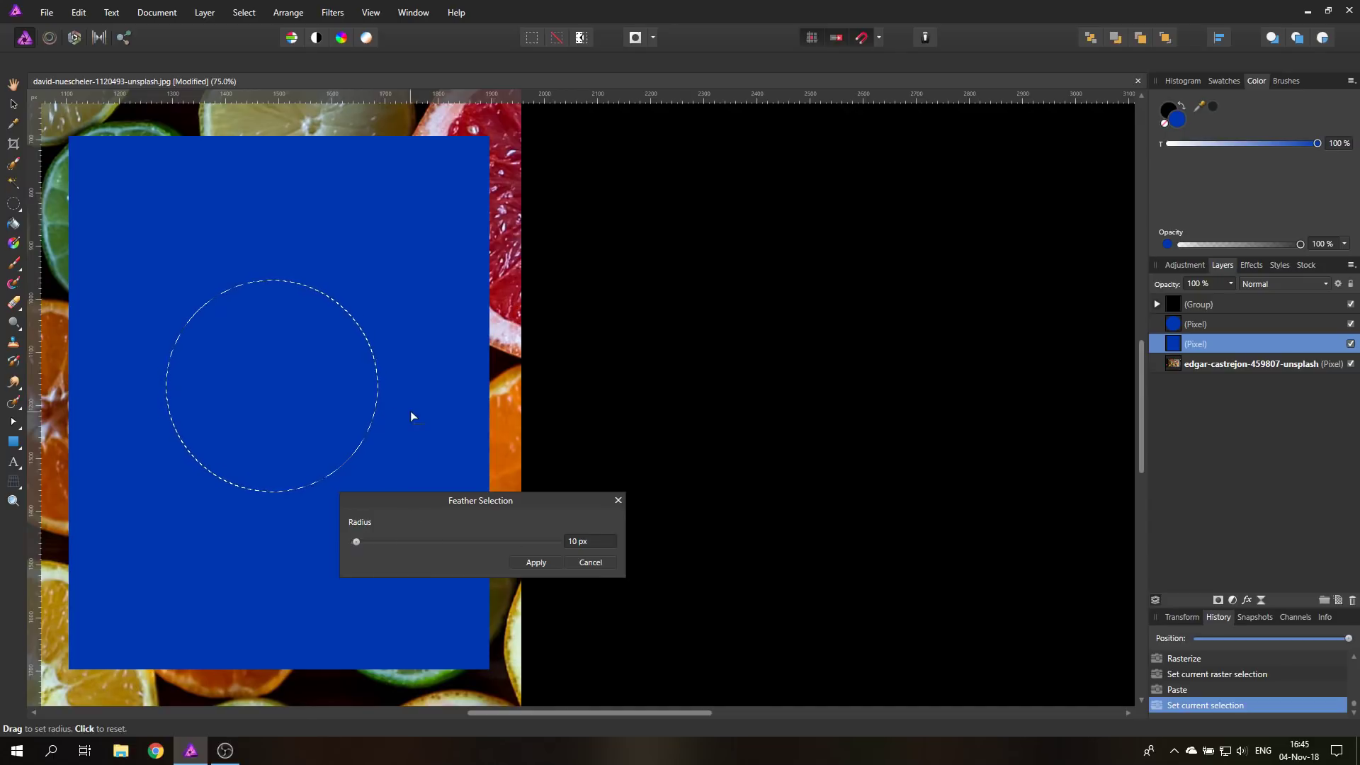
pyautogui.click(536, 562)
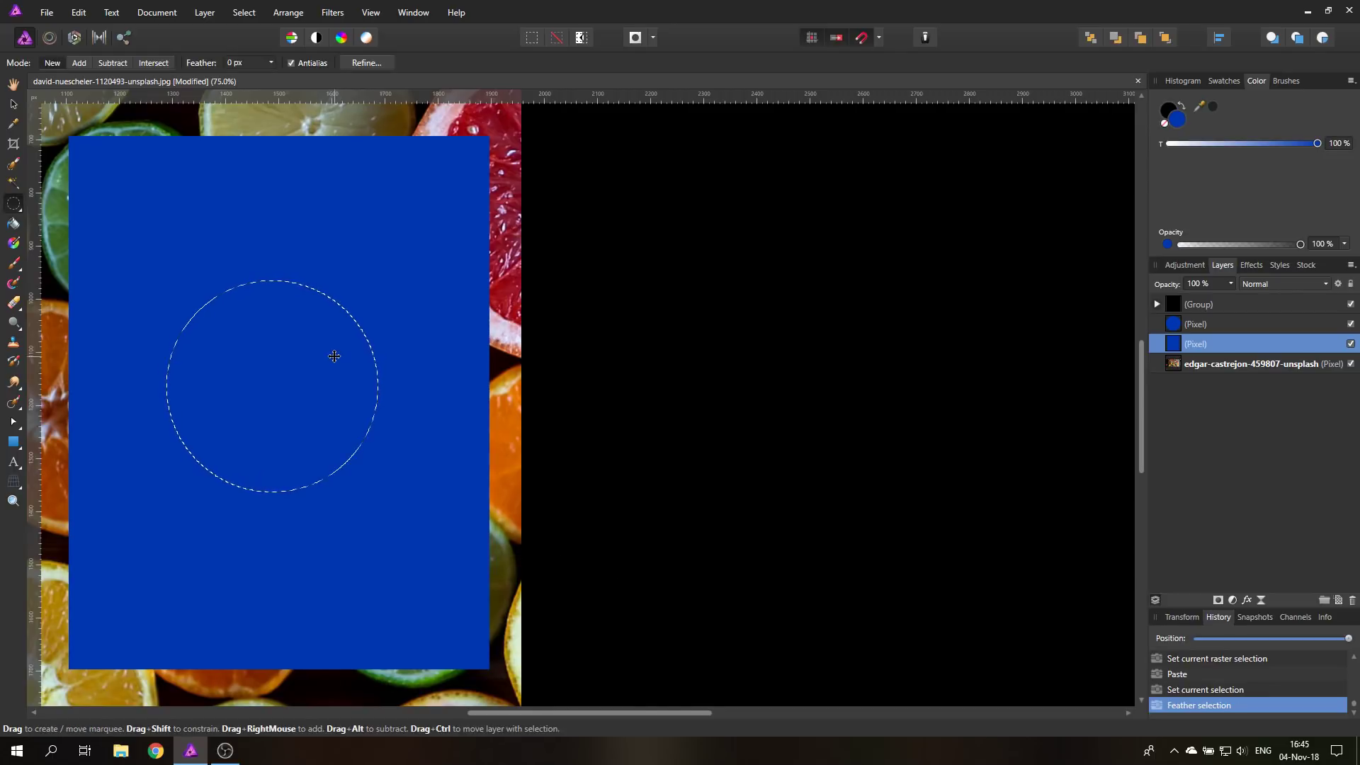
pyautogui.hotkey('ctrl', 'v')
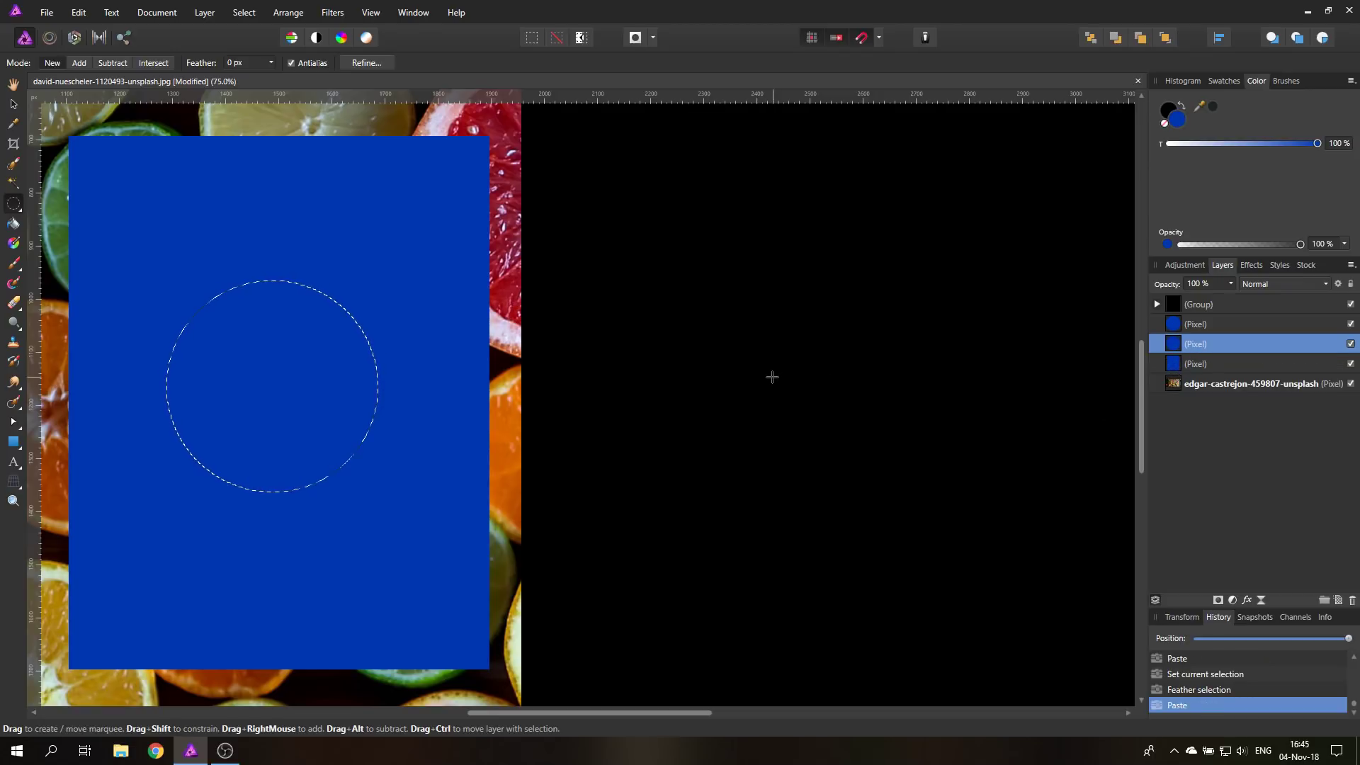
pyautogui.hotkey('ctrl', 'd')
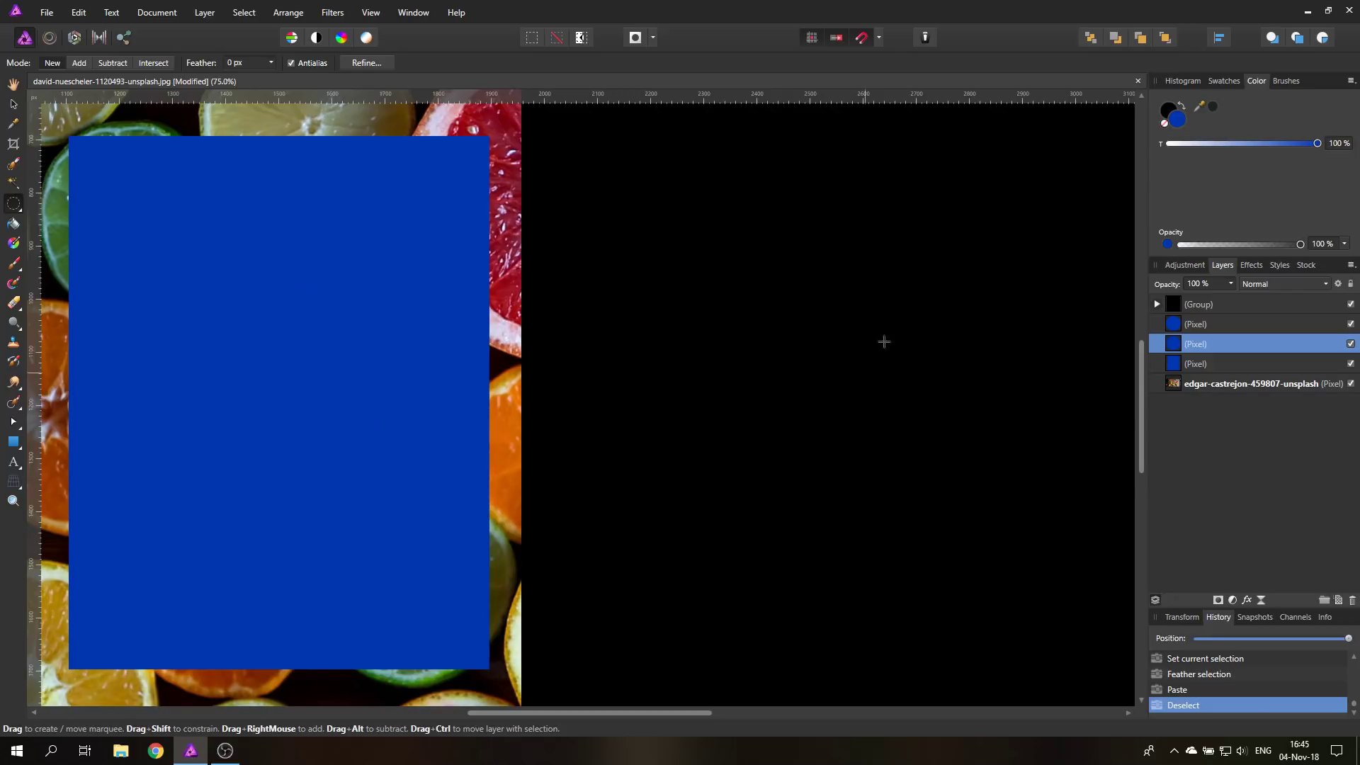
# Move the sharp-edged circle onto the black area and stack its layer above the group.
pyautogui.click(15, 105)
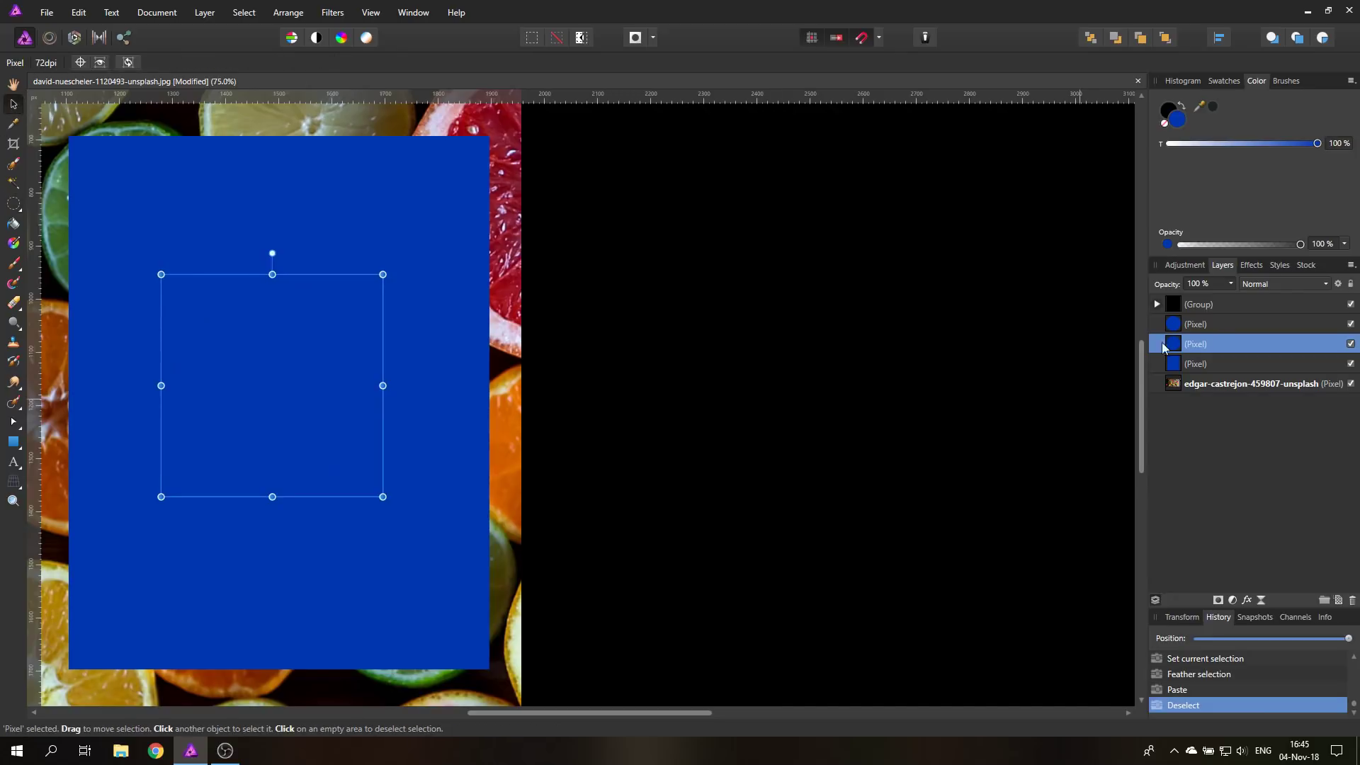
pyautogui.click(1187, 325)
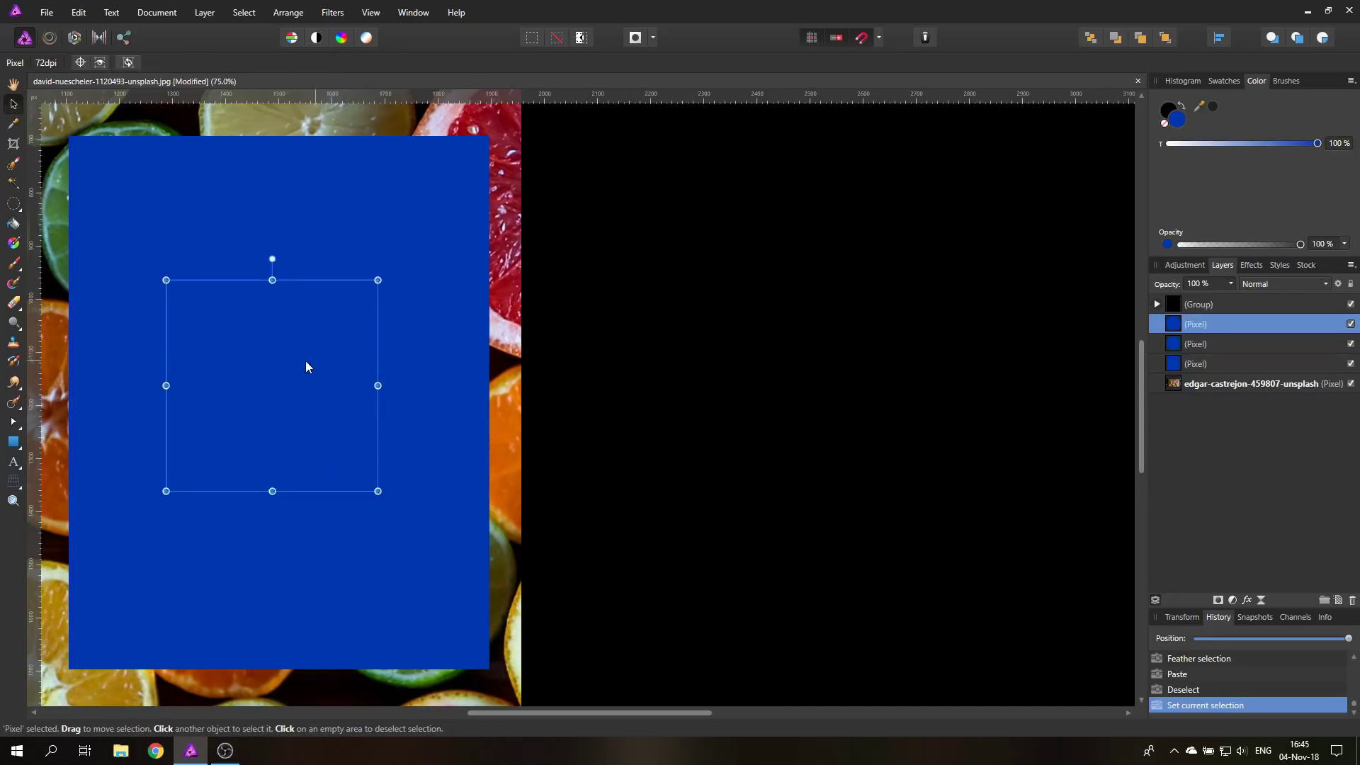
pyautogui.moveTo(296, 362); pyautogui.dragTo(822, 267)
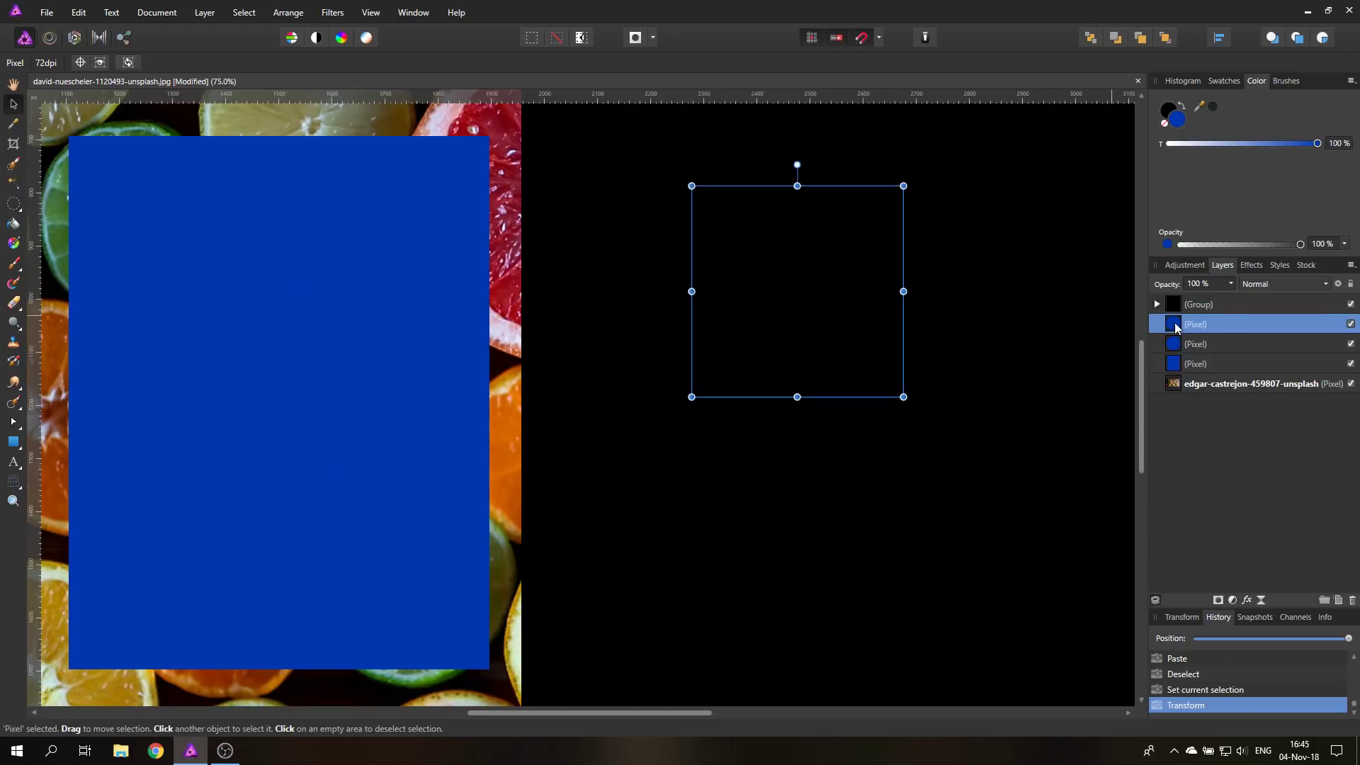
pyautogui.moveTo(1179, 323); pyautogui.dragTo(1187, 304)
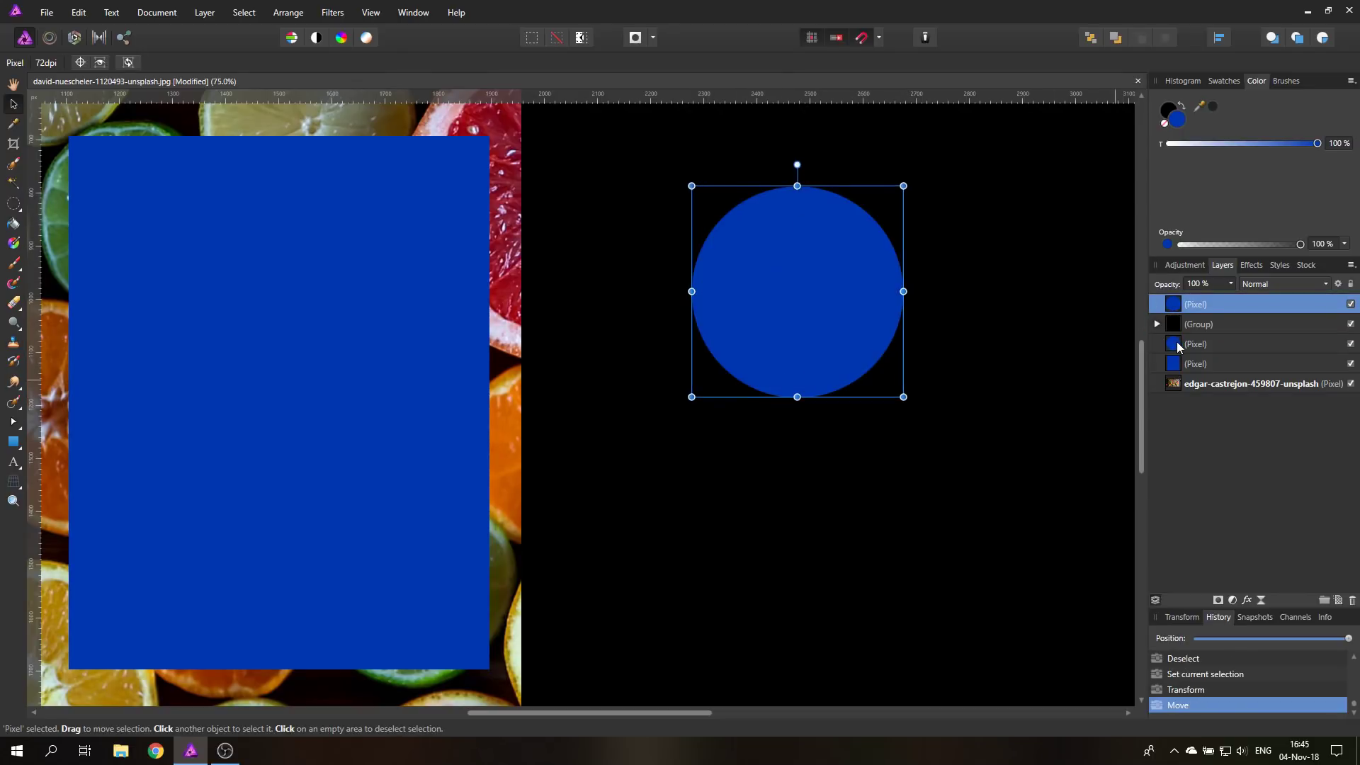
# Place the soft-edged circle below the sharp one on the black area, then select the rectangle layer.
pyautogui.moveTo(1174, 343); pyautogui.dragTo(1176, 317)
pyautogui.click(1176, 321)
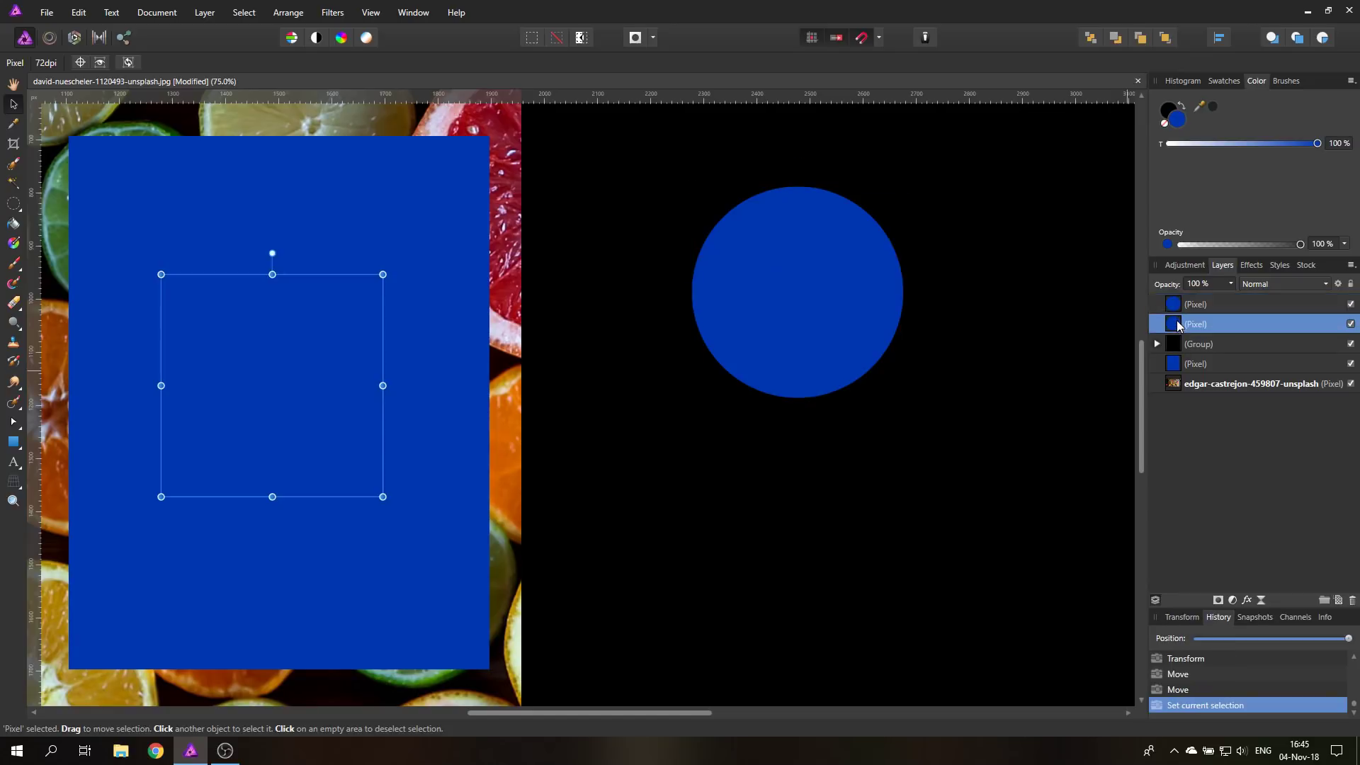
pyautogui.moveTo(267, 352); pyautogui.dragTo(782, 500)
pyautogui.click(943, 376)
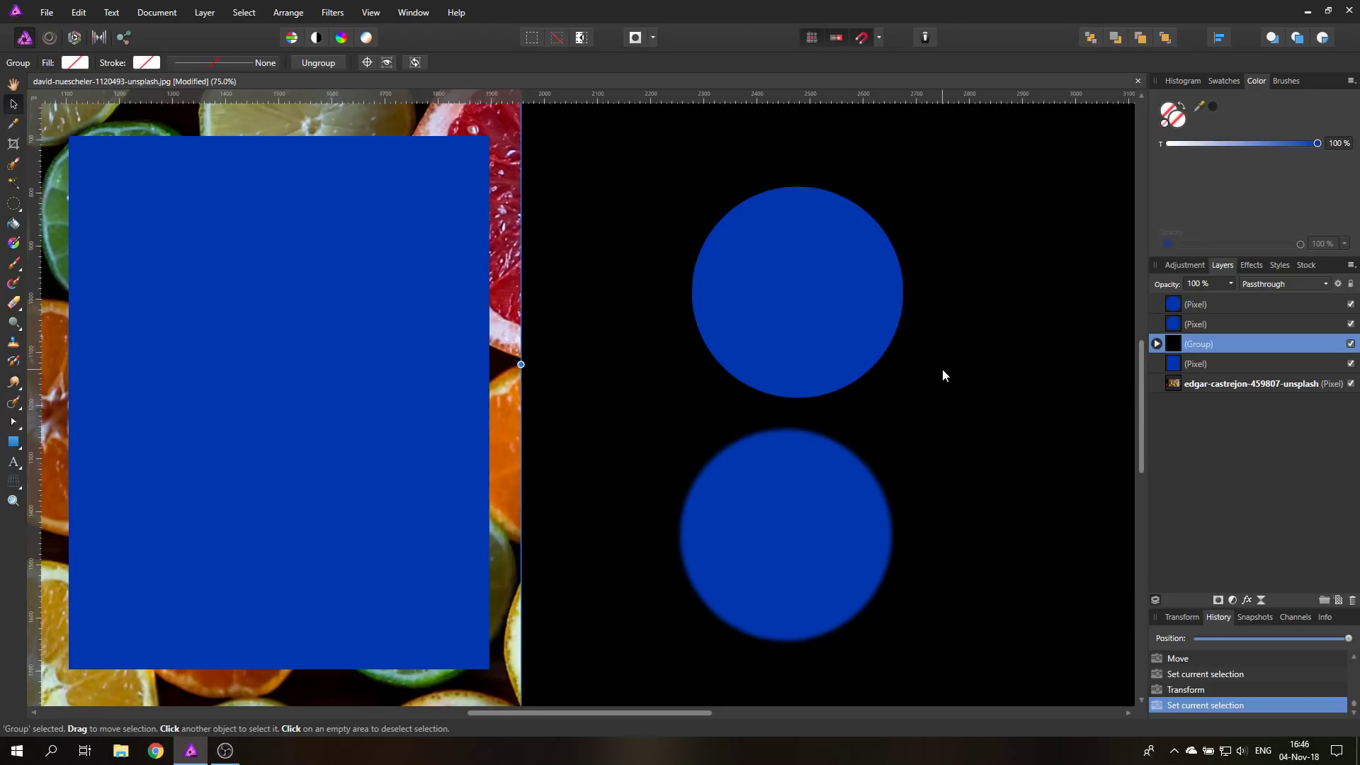
pyautogui.click(1174, 366)
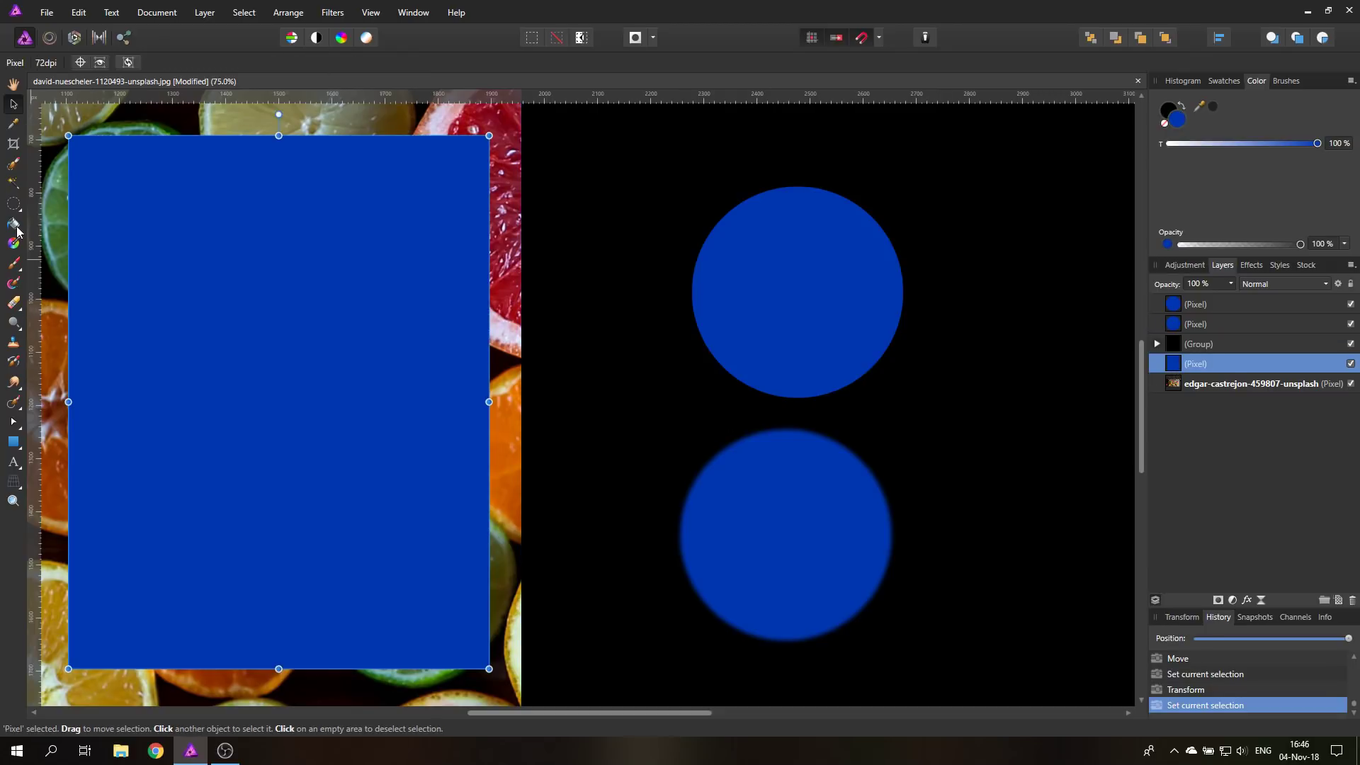
# Draw a star-shaped polygon selection on the blue rectangle with polygonal Freehand Selection.
pyautogui.click(14, 205)
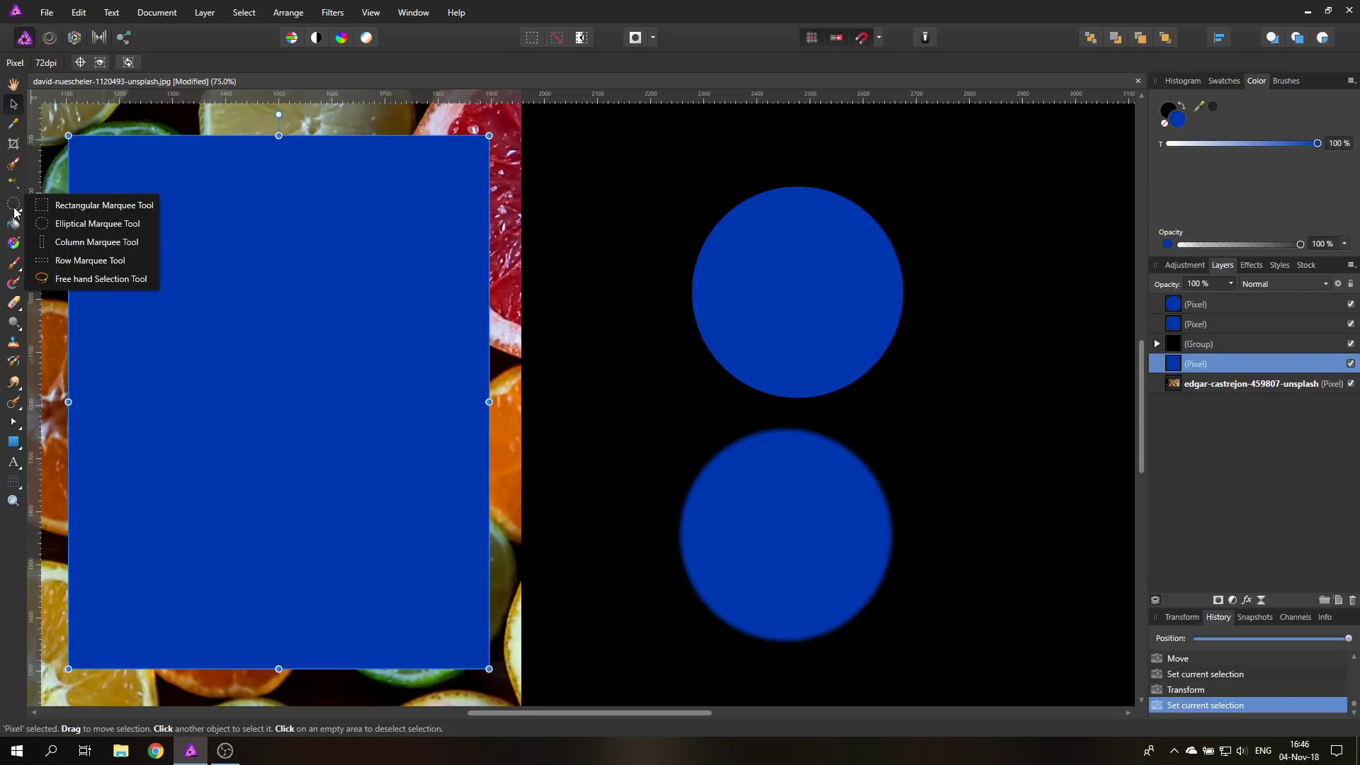
pyautogui.click(71, 278)
pyautogui.click(214, 422)
pyautogui.click(277, 238)
pyautogui.click(309, 348)
pyautogui.click(439, 284)
pyautogui.click(401, 406)
pyautogui.click(294, 454)
pyautogui.click(354, 588)
pyautogui.click(232, 577)
pyautogui.click(254, 504)
pyautogui.click(130, 494)
pyautogui.click(132, 428)
pyautogui.click(192, 465)
pyautogui.click(213, 423)
# Feather the polygon selection by about 53 px and apply it.
pyautogui.click(210, 16)
pyautogui.moveTo(244, 12)
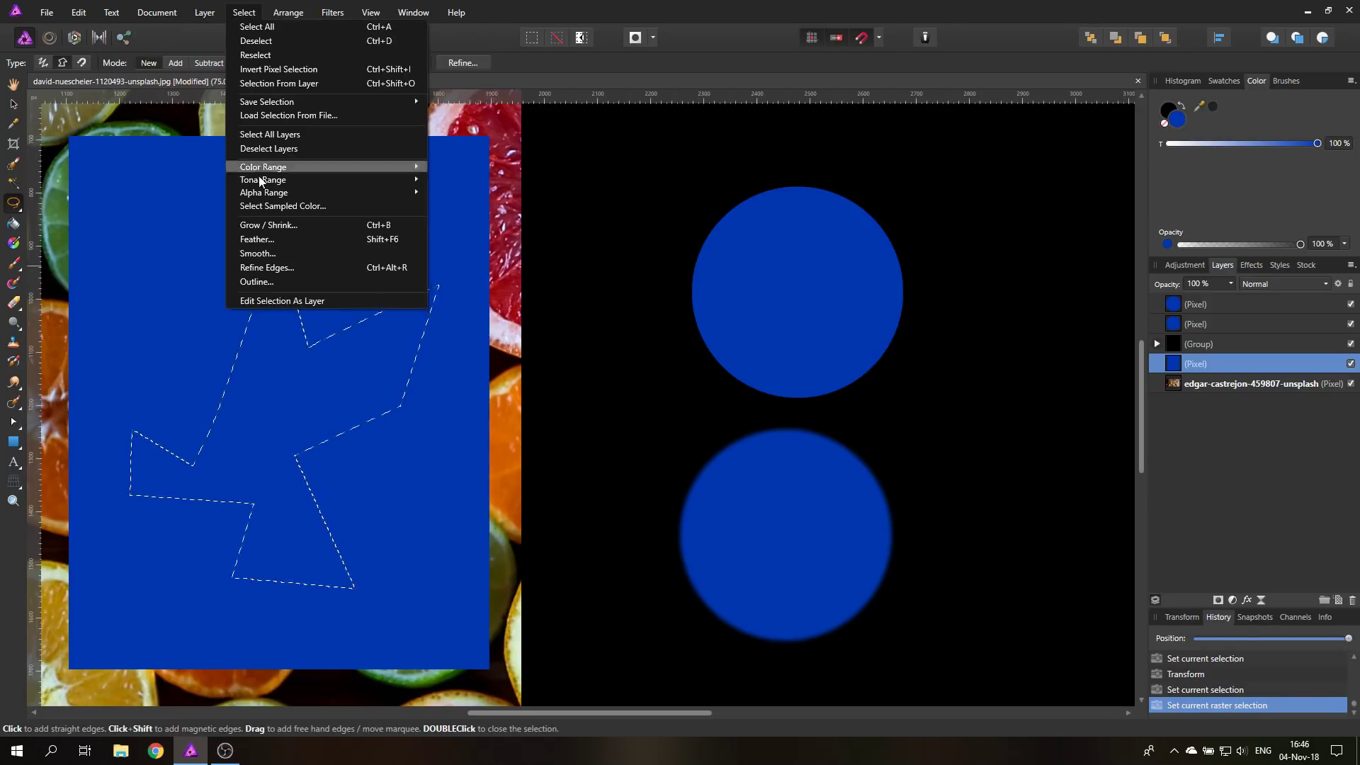
pyautogui.click(245, 237)
pyautogui.moveTo(355, 542)
pyautogui.mouseDown()
pyautogui.moveTo(386, 543)
pyautogui.moveTo(366, 547)
pyautogui.mouseUp()
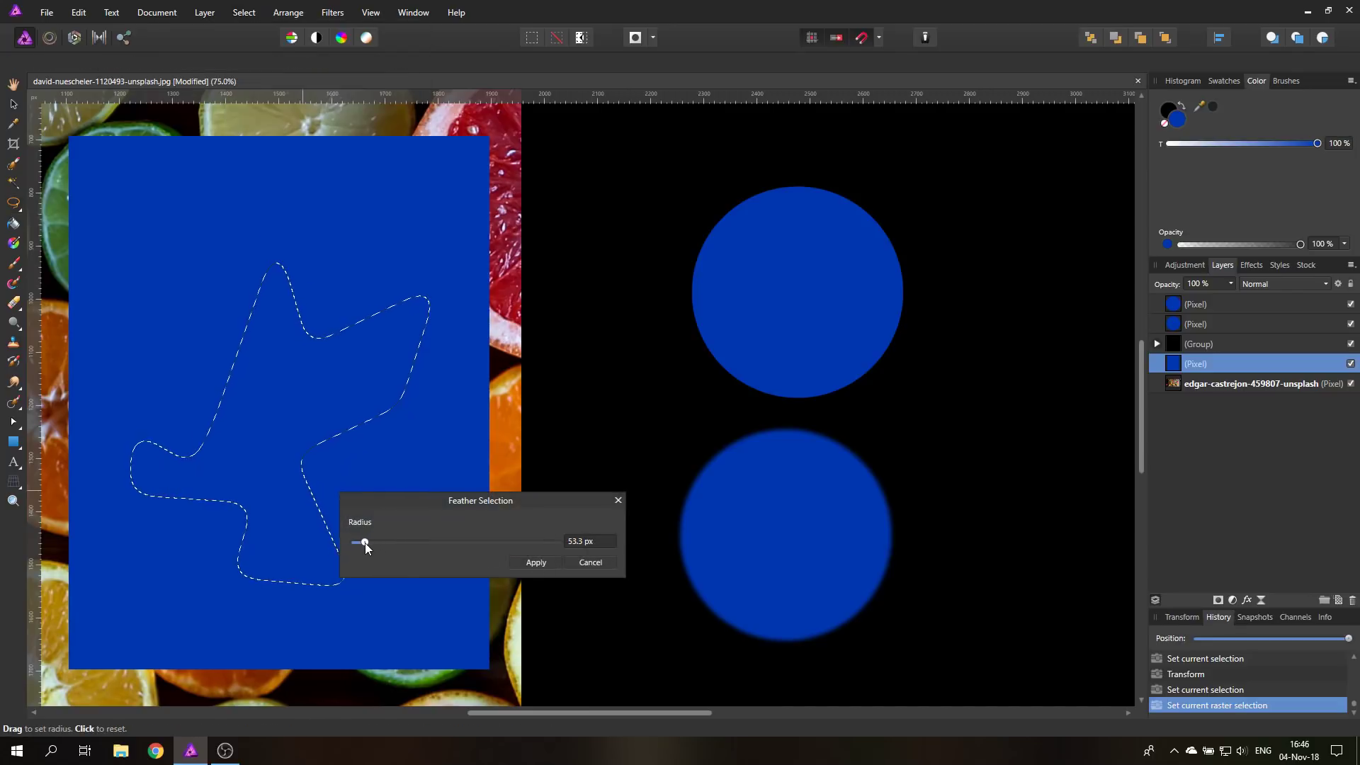
pyautogui.click(536, 562)
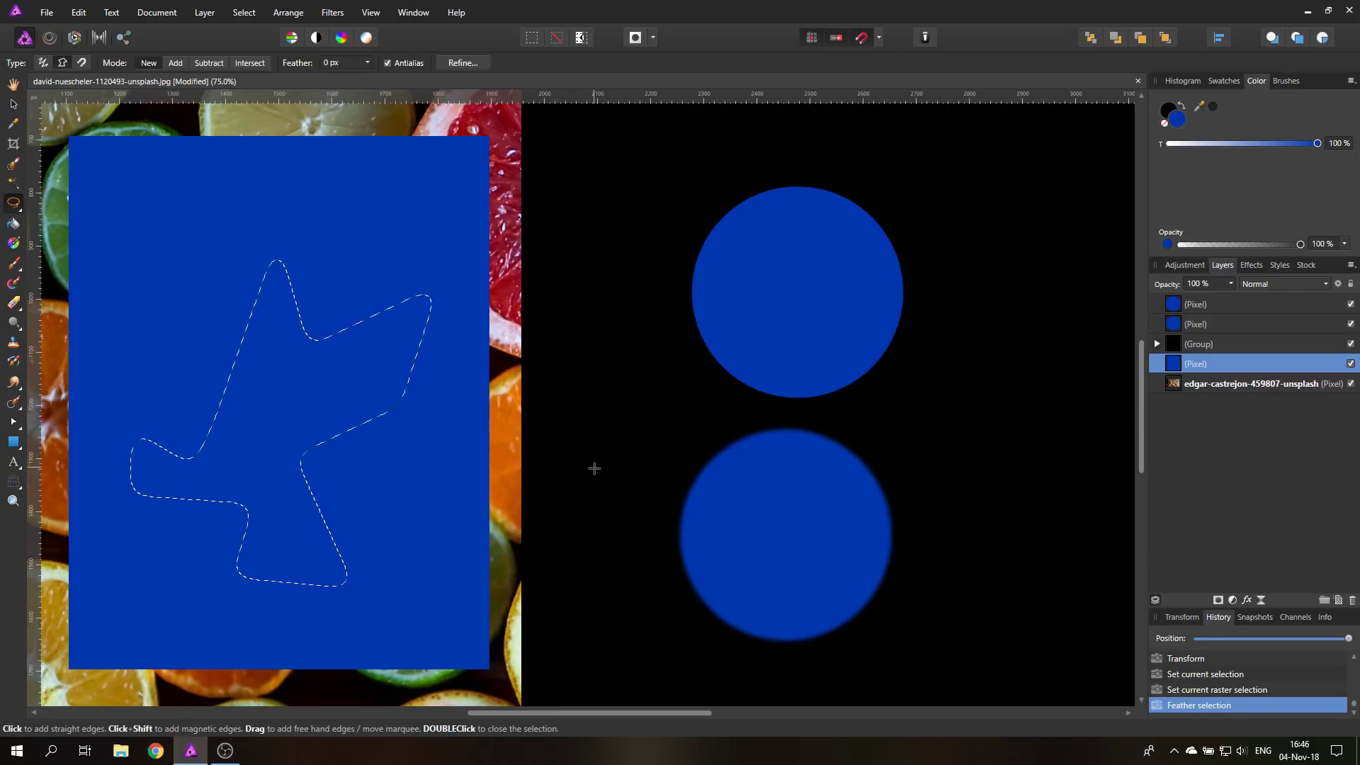
# Paste the feathered star as a new top layer, deselect, and move it onto the black area.
pyautogui.hotkey('ctrl', 'v')
pyautogui.hotkey('ctrl', 'd')
pyautogui.press('v')
pyautogui.moveTo(719, 439); pyautogui.dragTo(874, 430)
pyautogui.moveTo(1172, 364); pyautogui.dragTo(1176, 303)
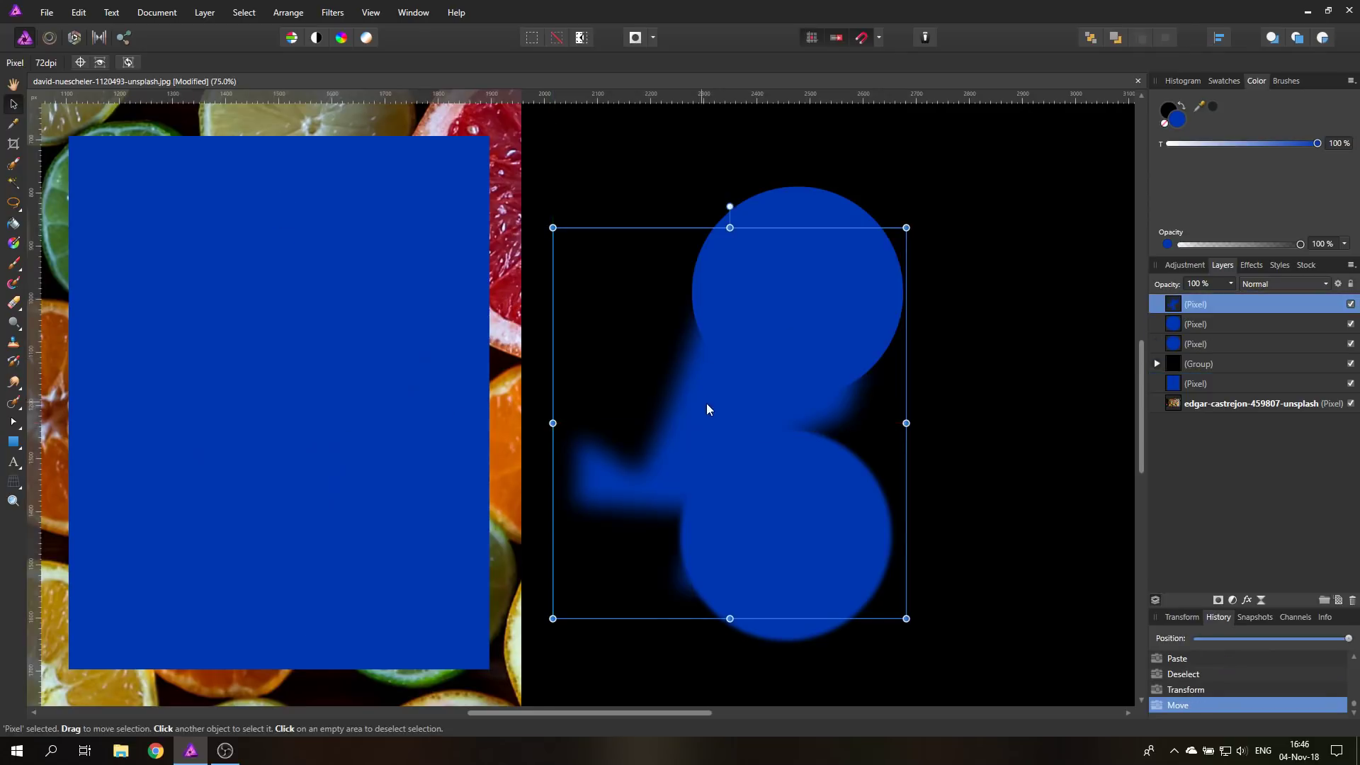
pyautogui.moveTo(723, 403); pyautogui.dragTo(984, 370)
# Arrange the sharp circle, soft circle and blurred star side by side, then select the background group.
pyautogui.moveTo(799, 318); pyautogui.dragTo(688, 285)
pyautogui.moveTo(802, 495); pyautogui.dragTo(703, 502)
pyautogui.moveTo(1020, 395); pyautogui.dragTo(962, 397)
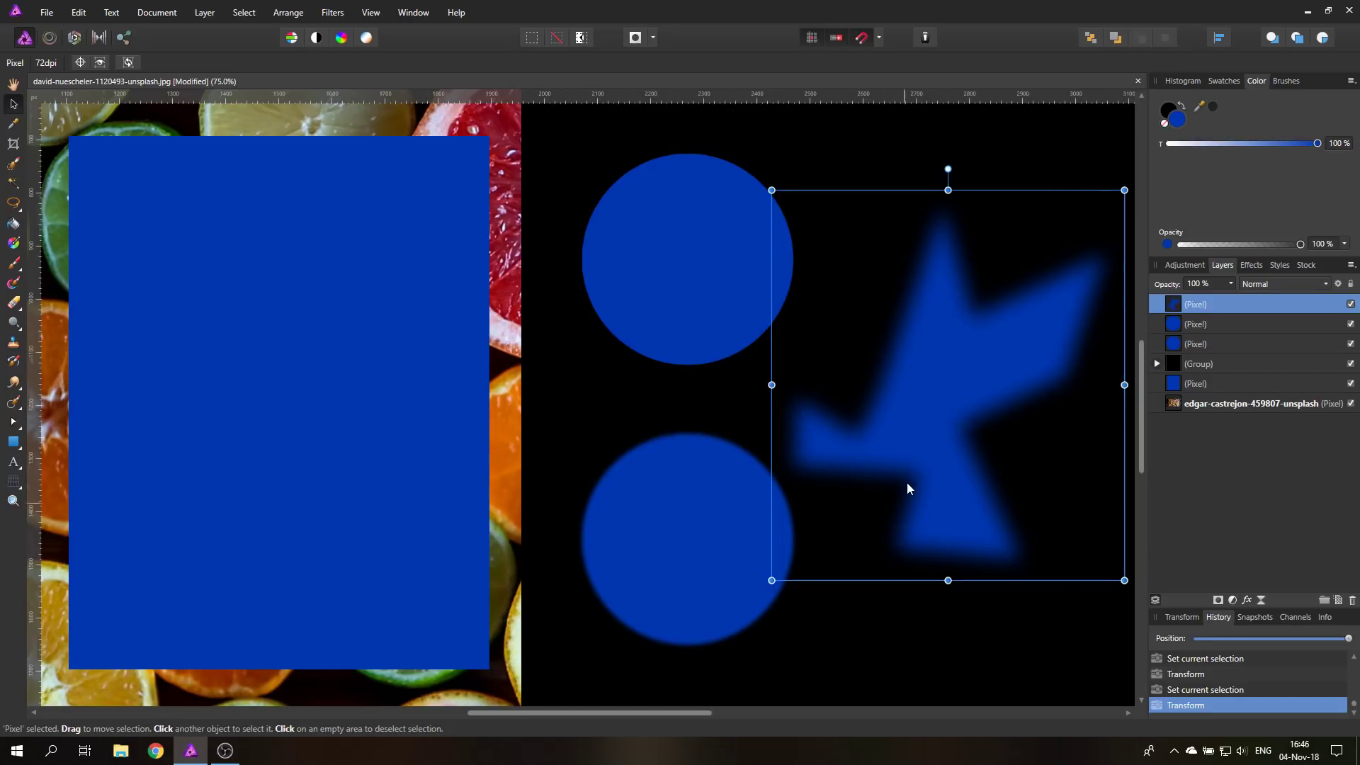
pyautogui.click(794, 172)
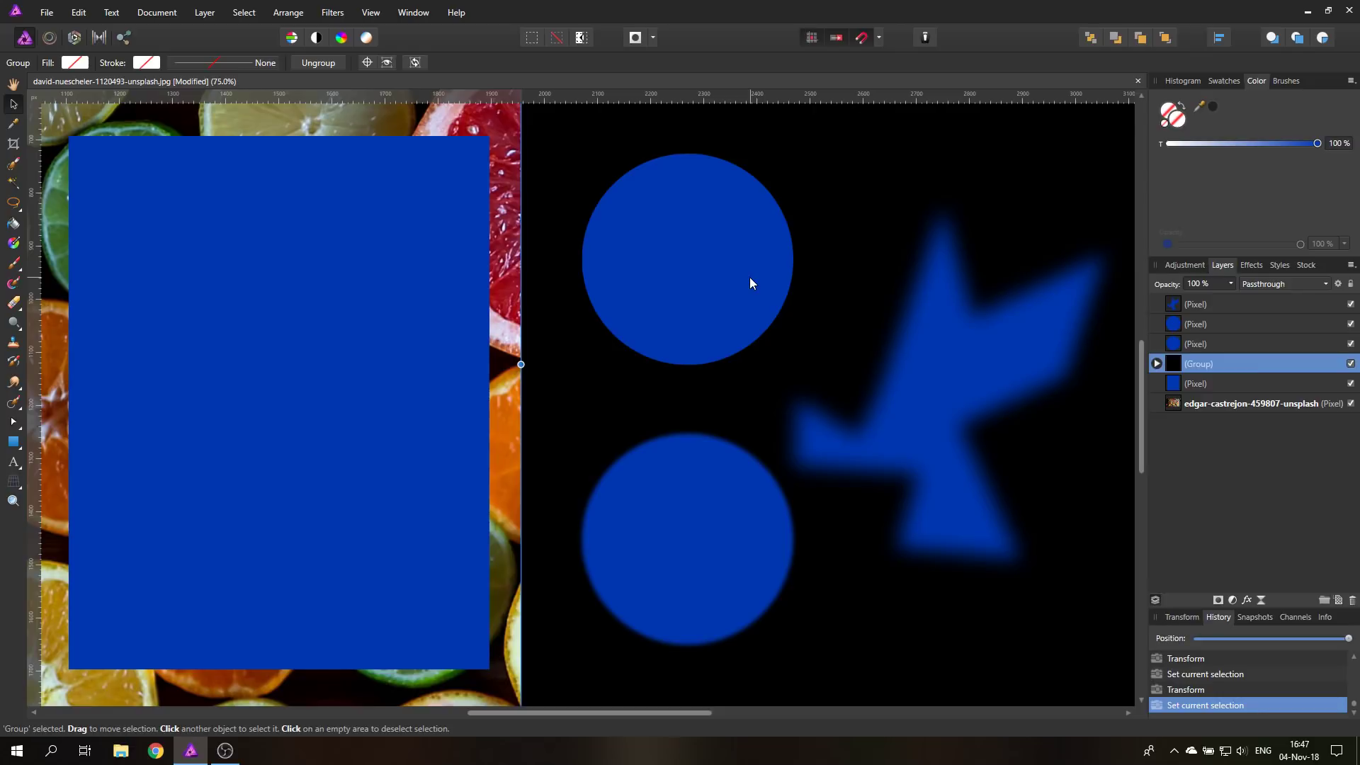
pyautogui.click(243, 12)
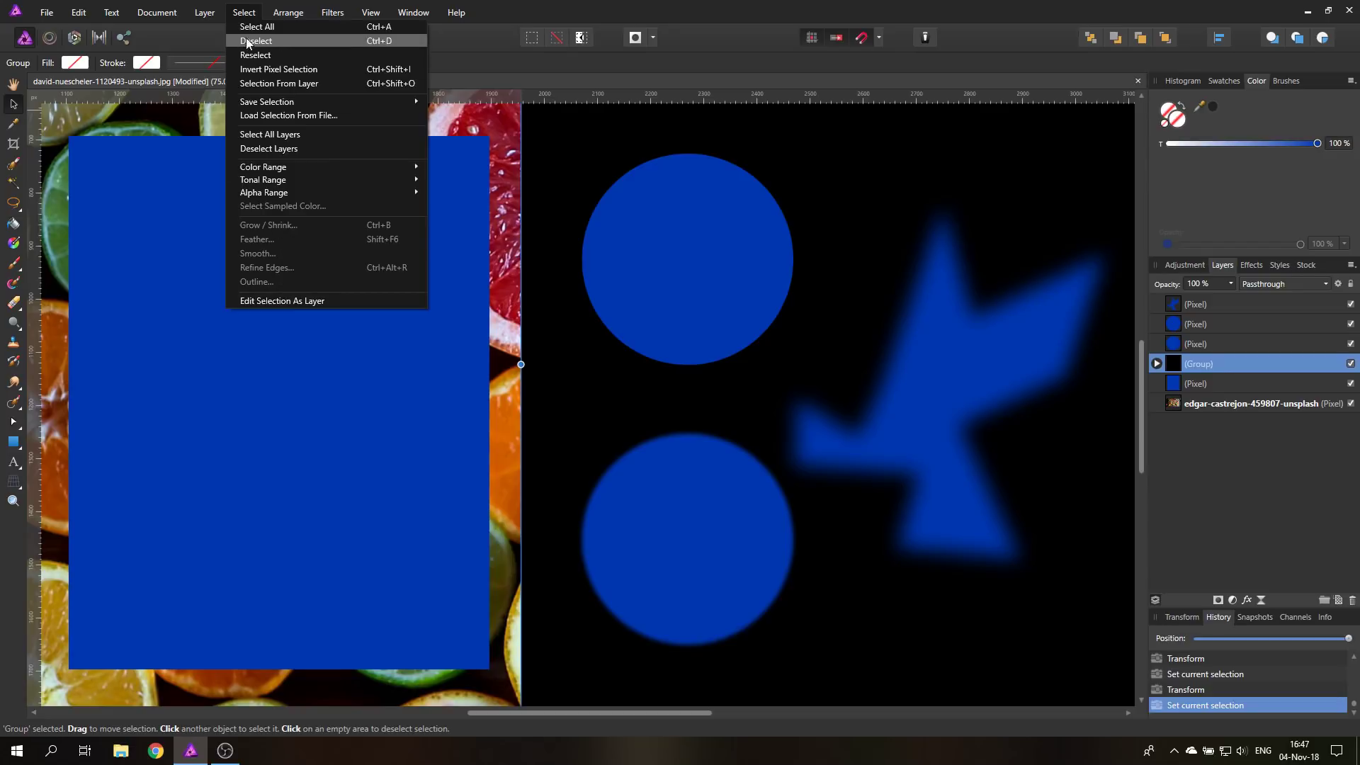
pyautogui.click(239, 12)
pyautogui.click(239, 13)
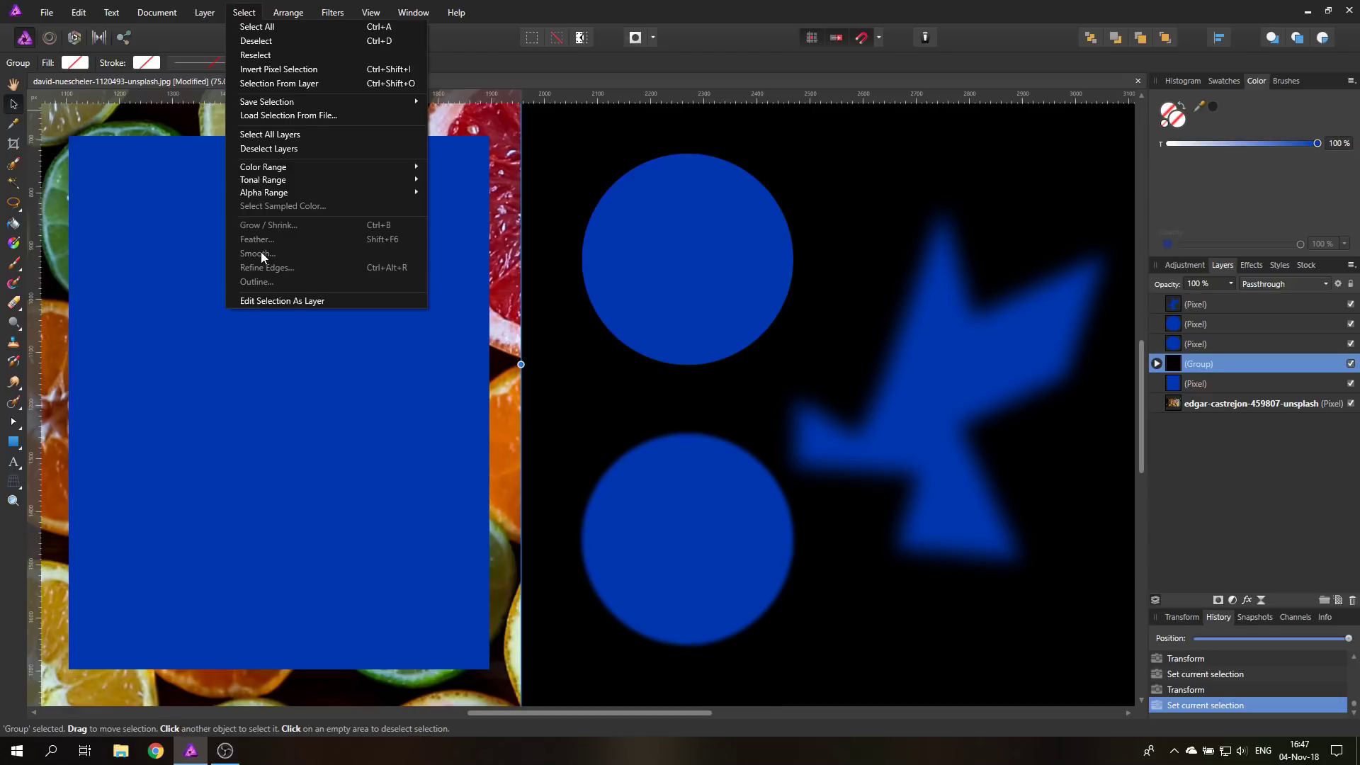
pyautogui.click(245, 14)
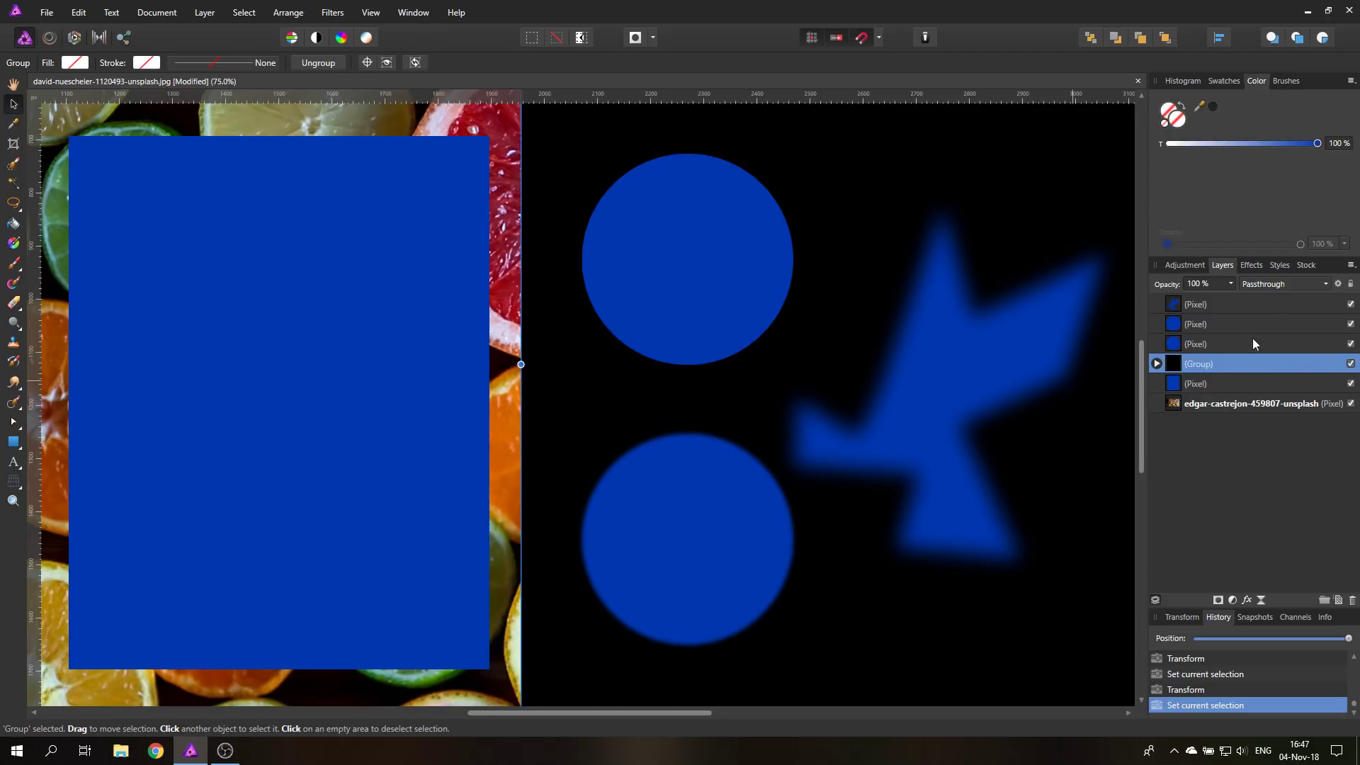
pyautogui.click(1216, 343)
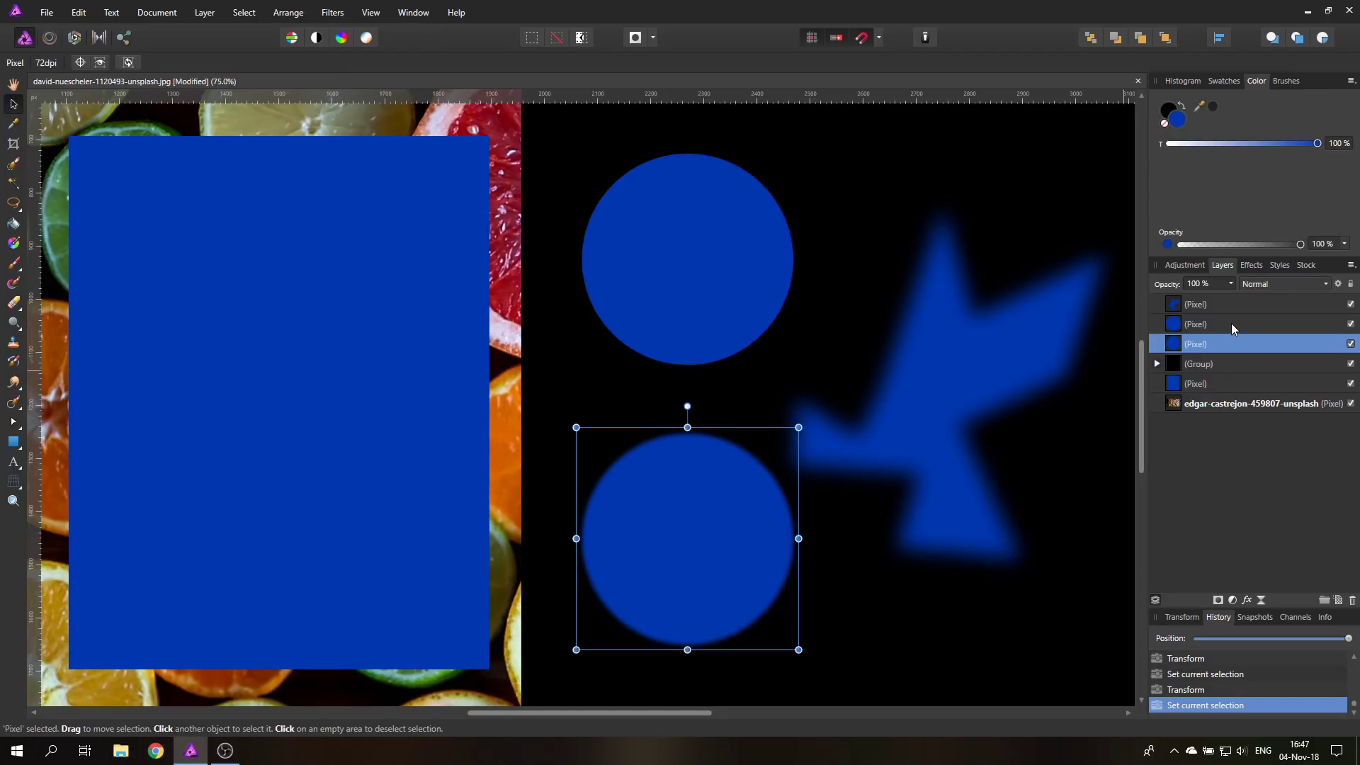
pyautogui.keyDown('shift'); pyautogui.click(1221, 305); pyautogui.keyUp('shift')
pyautogui.click(1352, 600)
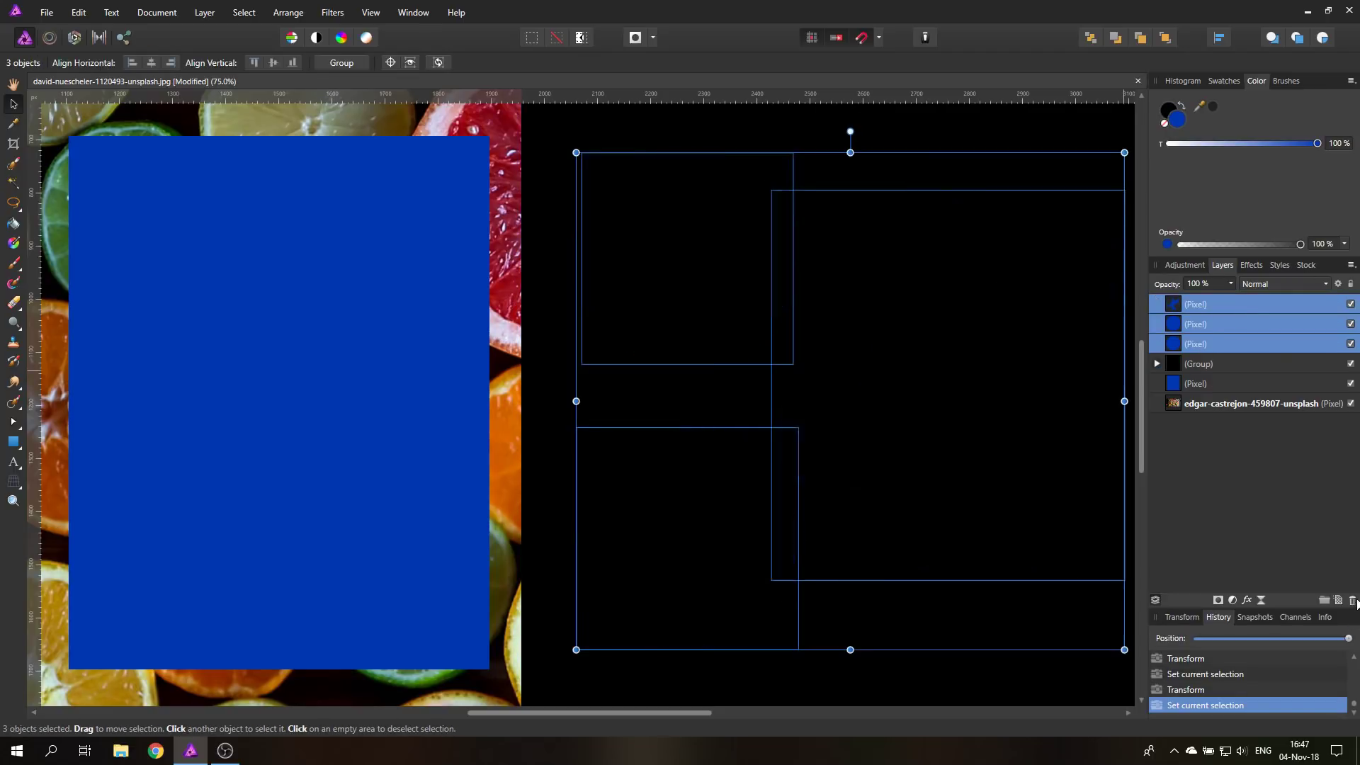
pyautogui.click(19, 207)
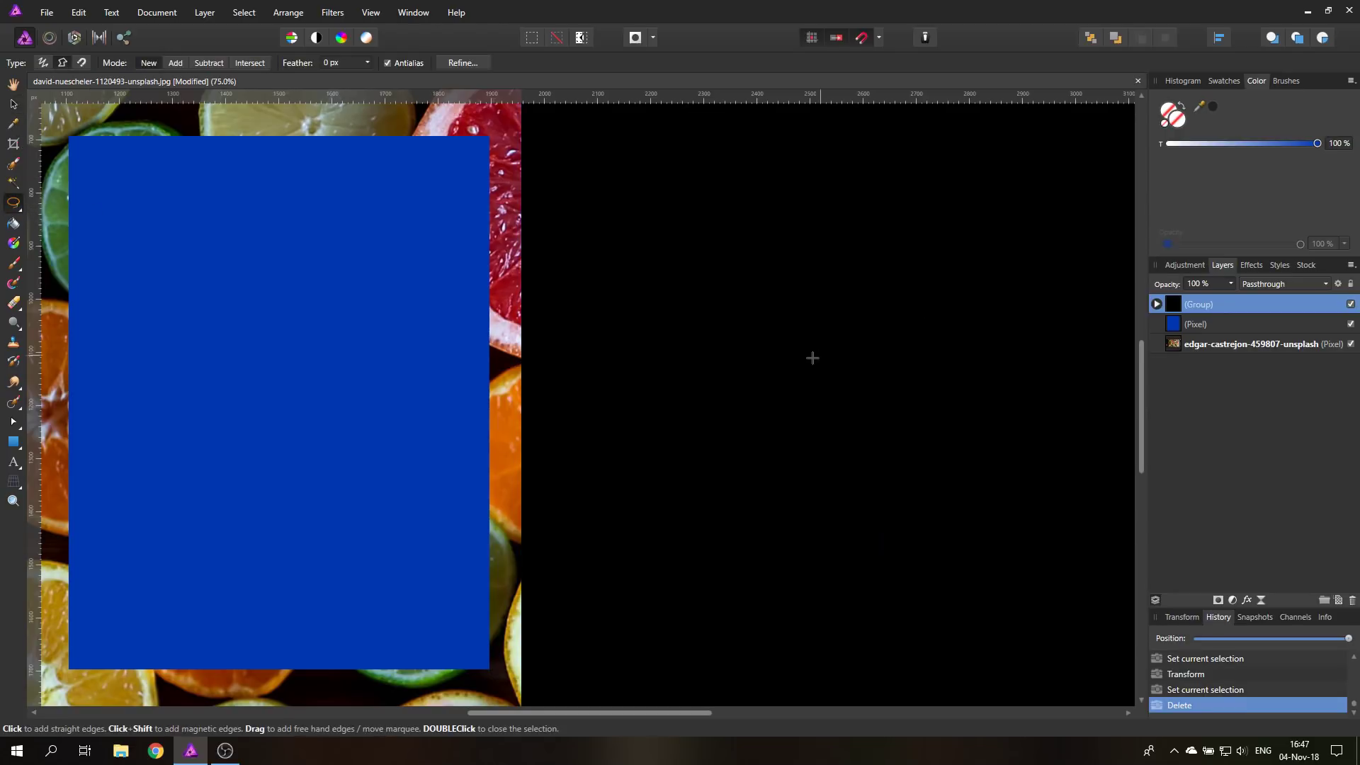
pyautogui.click(791, 350)
pyautogui.click(914, 198)
pyautogui.click(912, 382)
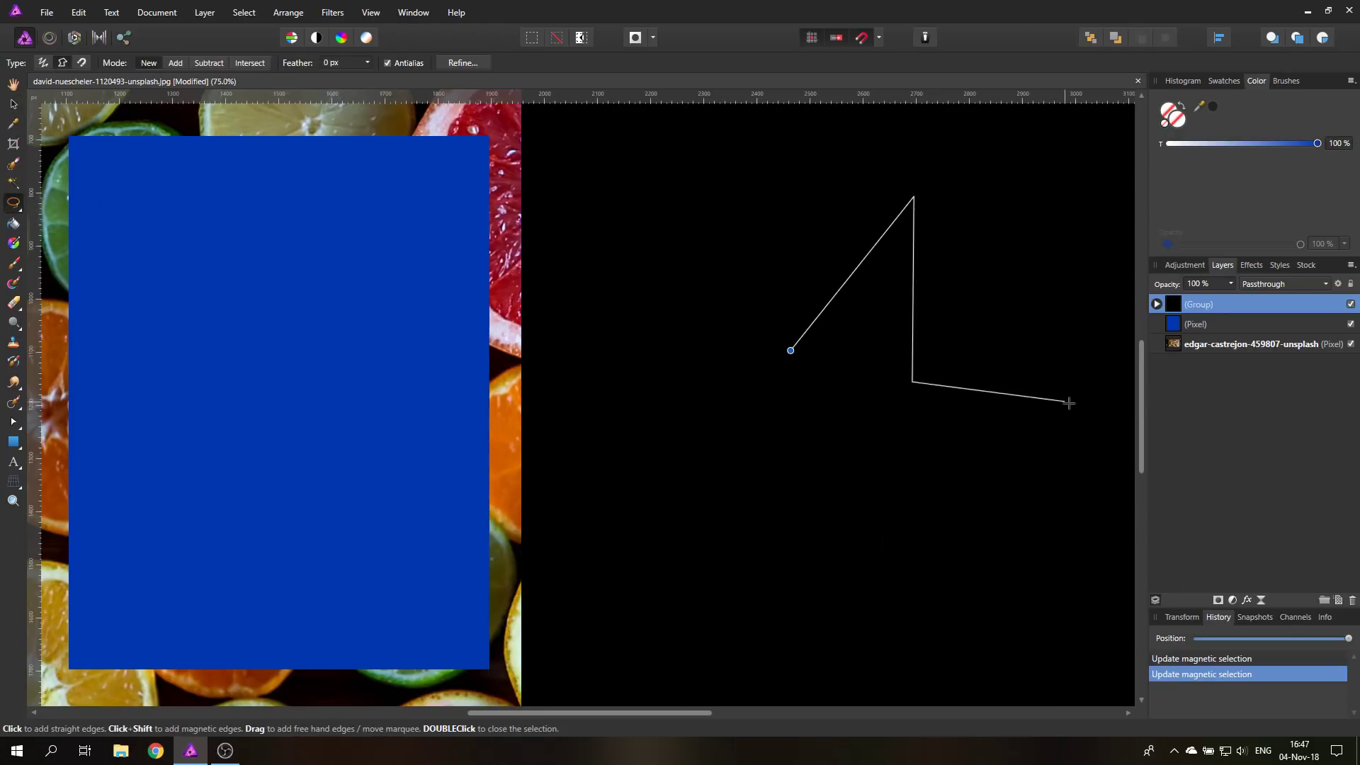
pyautogui.click(1092, 416)
pyautogui.click(929, 486)
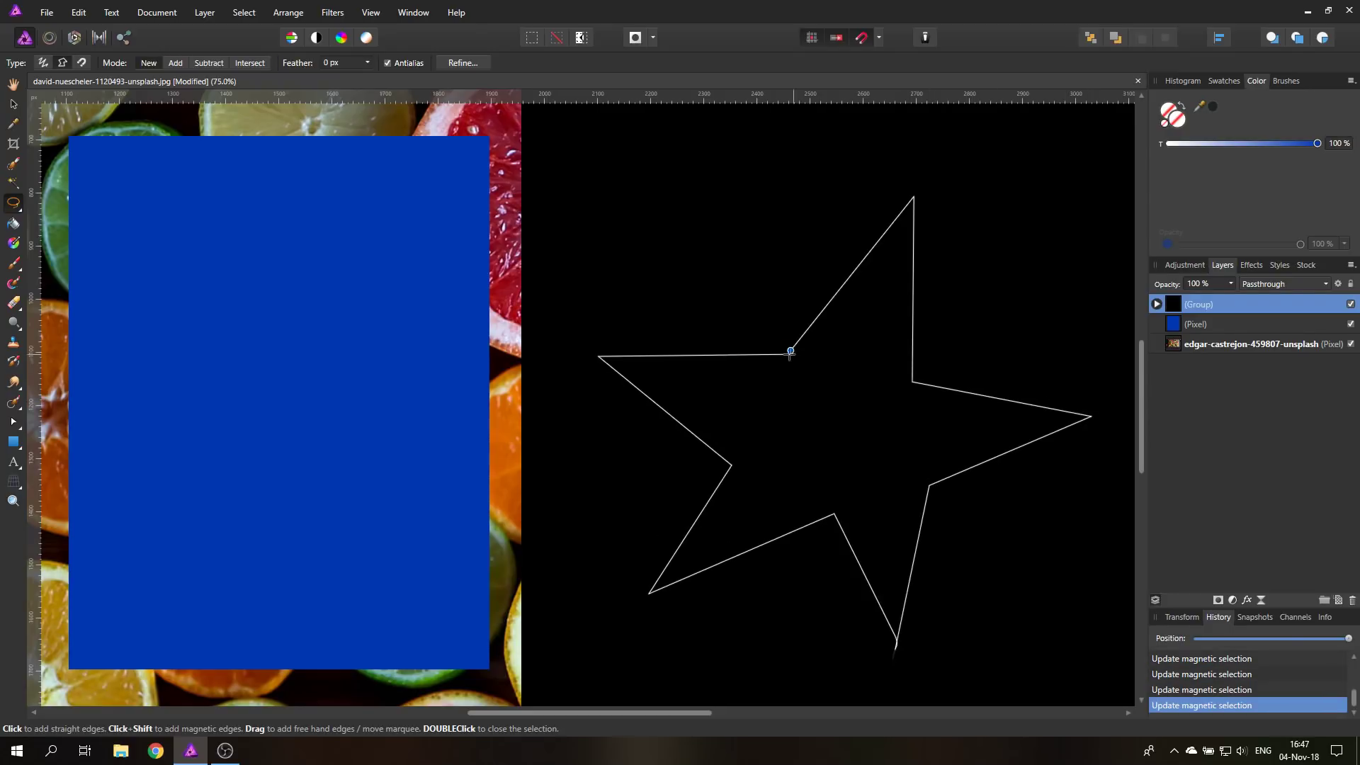
pyautogui.click(605, 356)
pyautogui.click(790, 350)
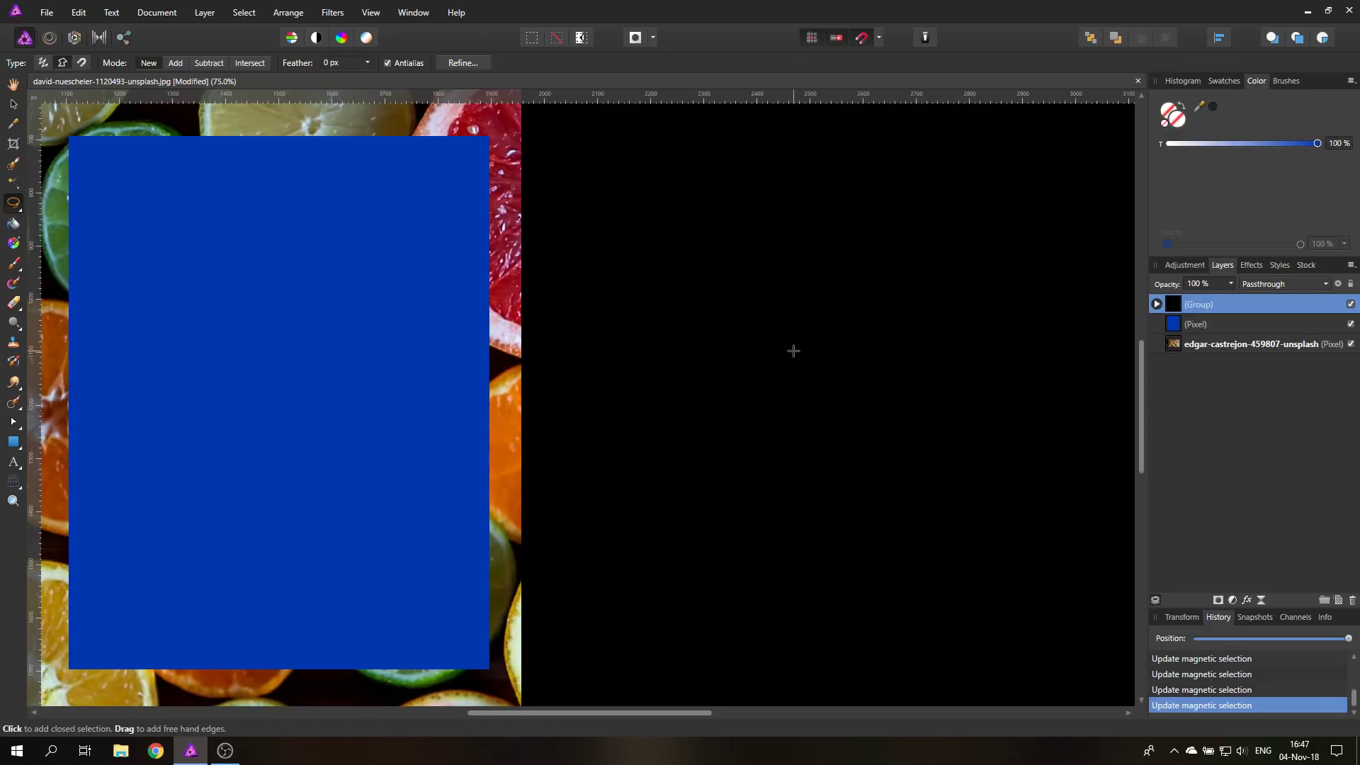
pyautogui.click(244, 12)
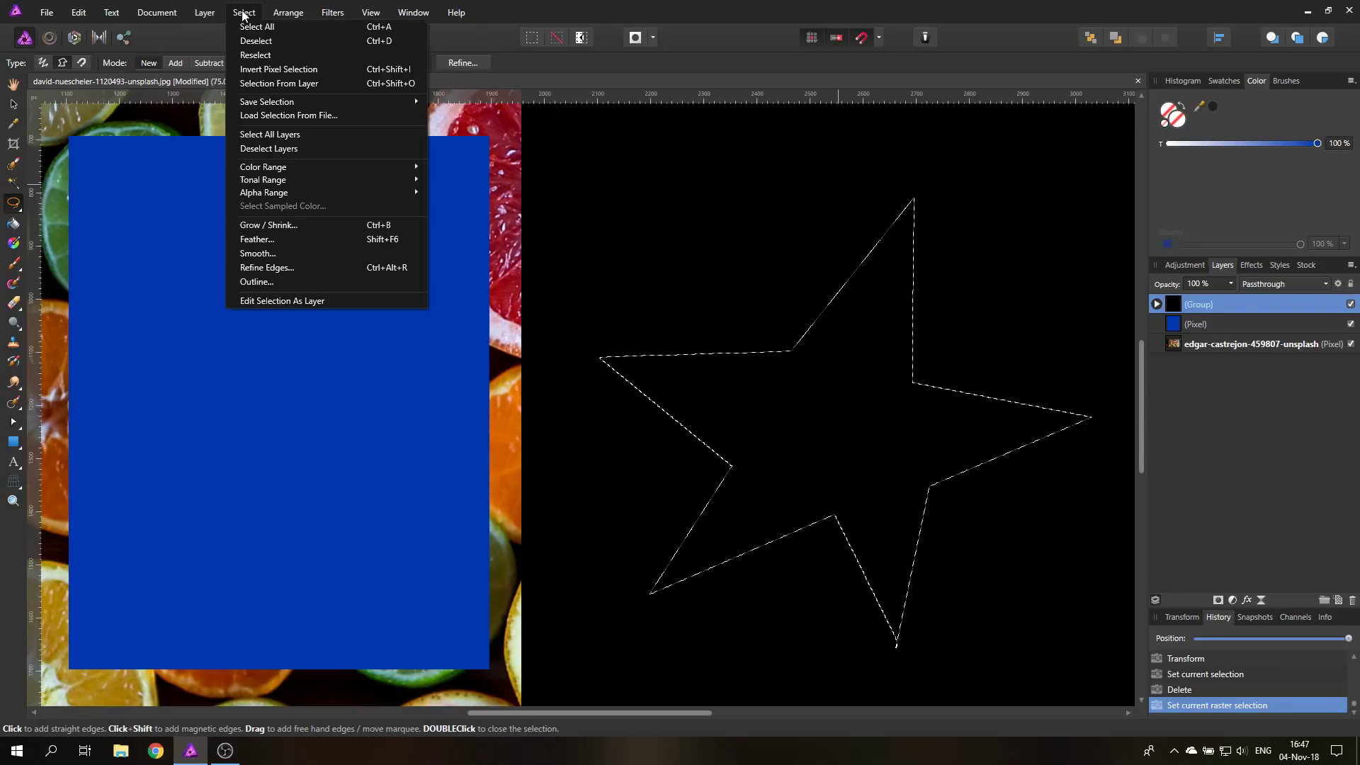
pyautogui.click(277, 251)
pyautogui.moveTo(357, 544); pyautogui.dragTo(369, 536)
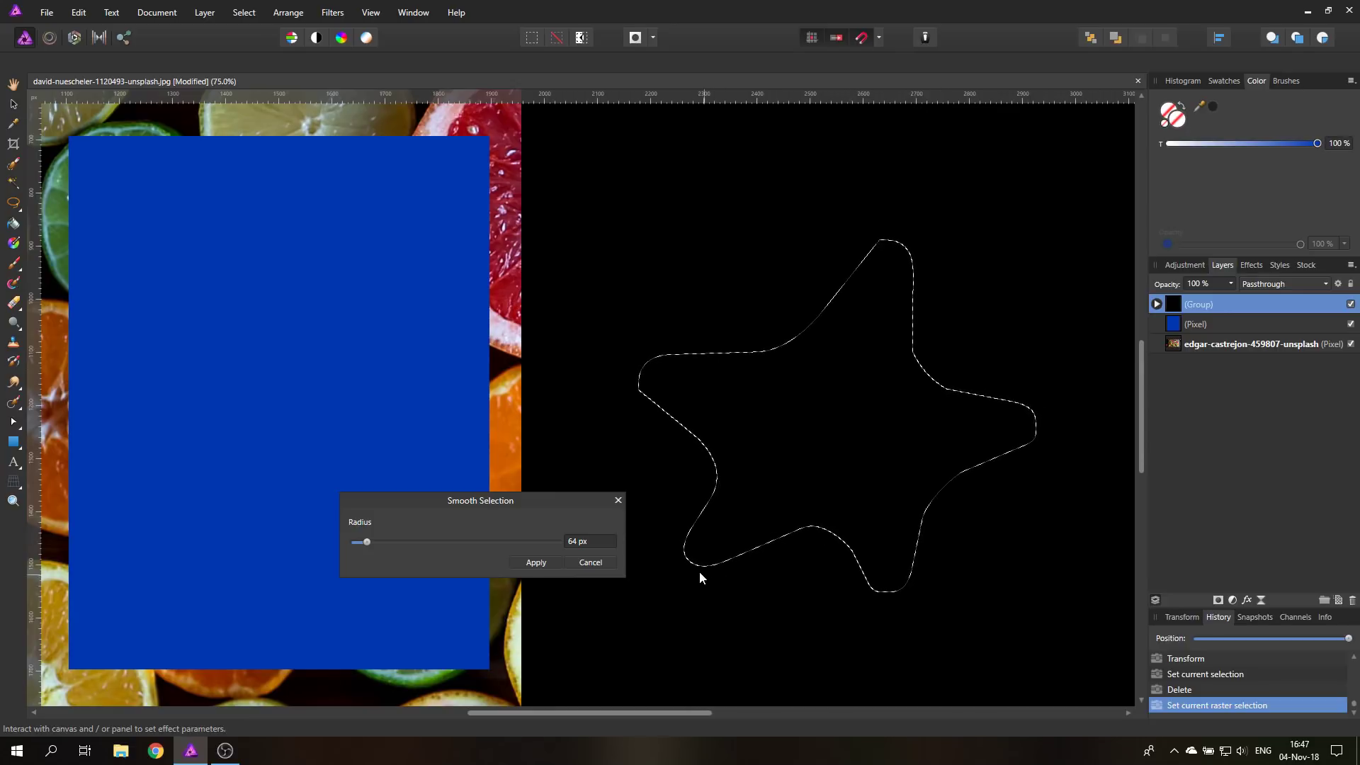
pyautogui.click(590, 562)
pyautogui.hotkey('ctrl', 'd')
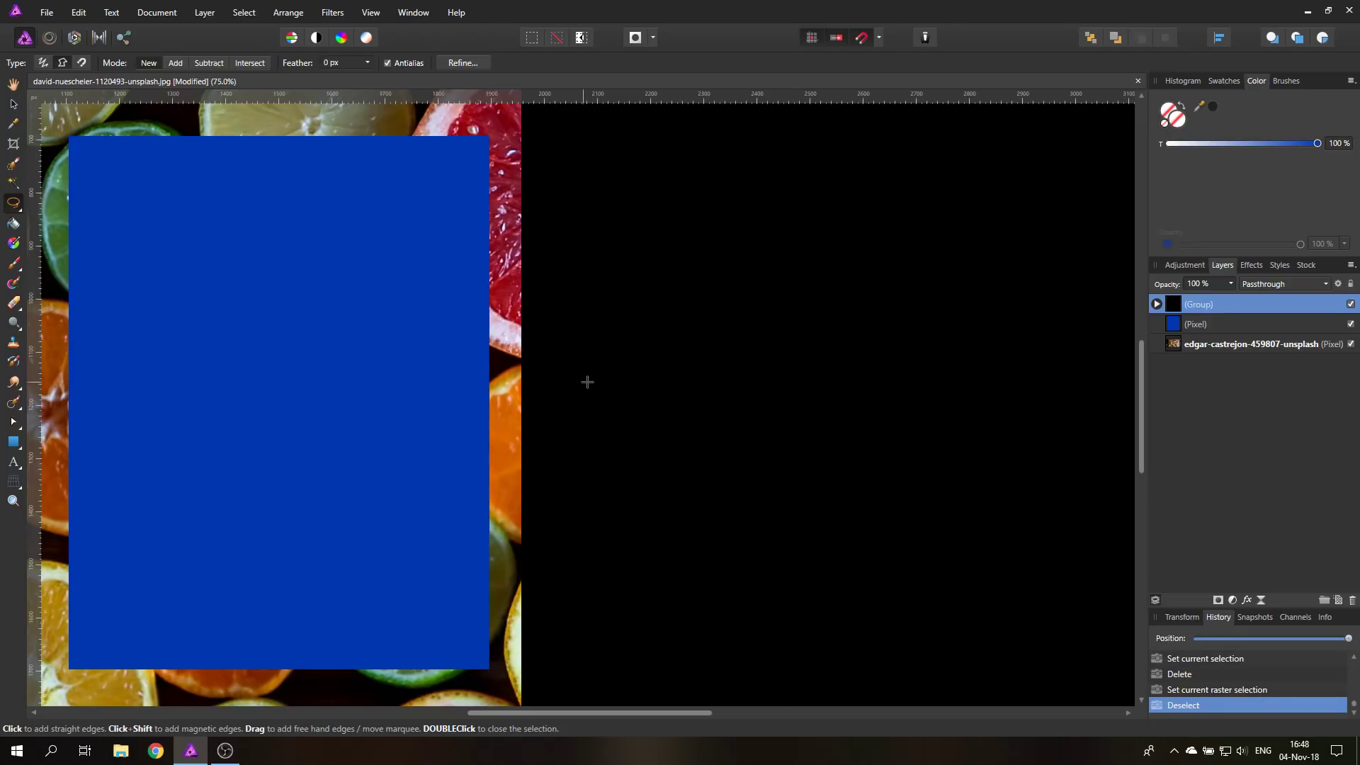
# Click points to outline a wavy blob-shaped selection across the black area.
pyautogui.click(599, 398)
pyautogui.keyDown('shift'); pyautogui.click(643, 329); pyautogui.keyUp('shift')
pyautogui.keyDown('shift'); pyautogui.click(668, 298); pyautogui.keyUp('shift')
pyautogui.keyDown('shift'); pyautogui.click(687, 284); pyautogui.keyUp('shift')
pyautogui.keyDown('shift'); pyautogui.click(713, 273); pyautogui.keyUp('shift')
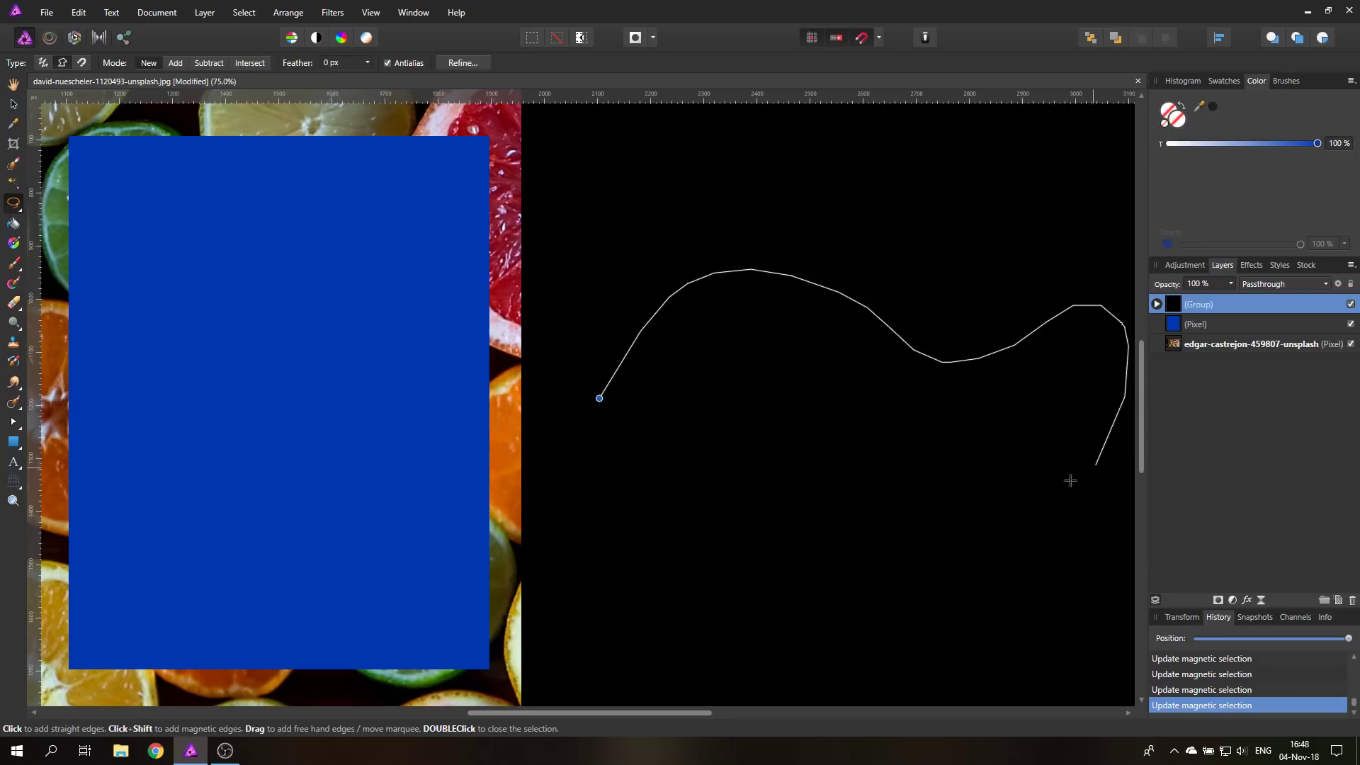
pyautogui.click(607, 403)
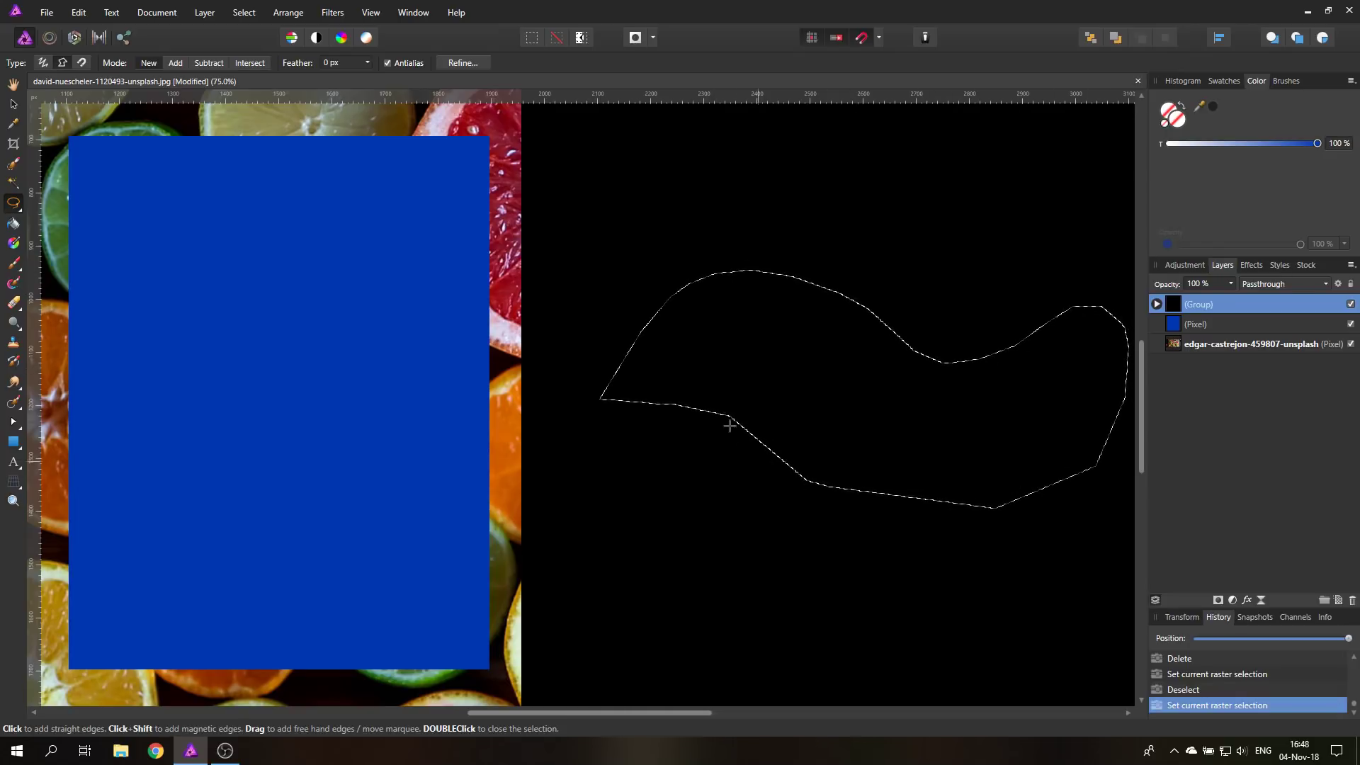
# Preview Smooth at about 49.8 px, then cancel to keep the angular outline.
pyautogui.click(239, 16)
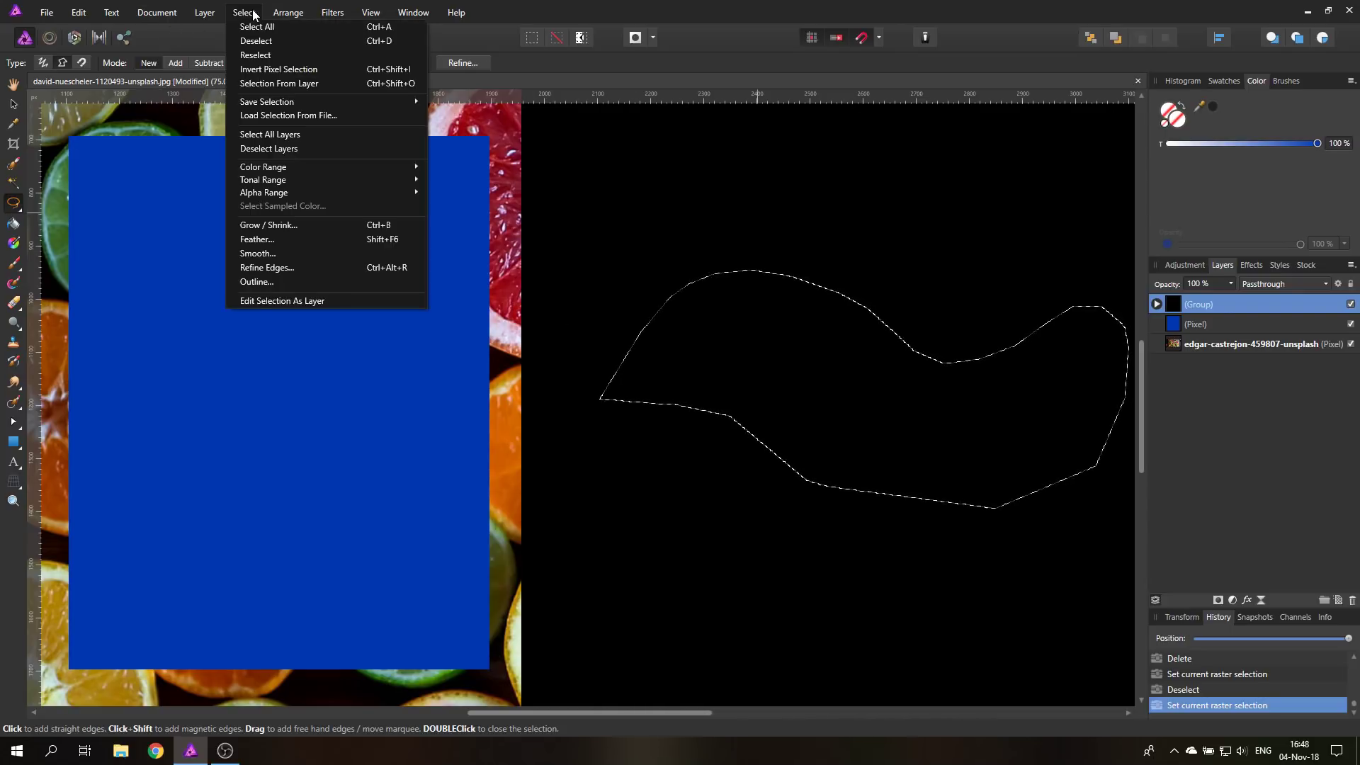
pyautogui.click(278, 252)
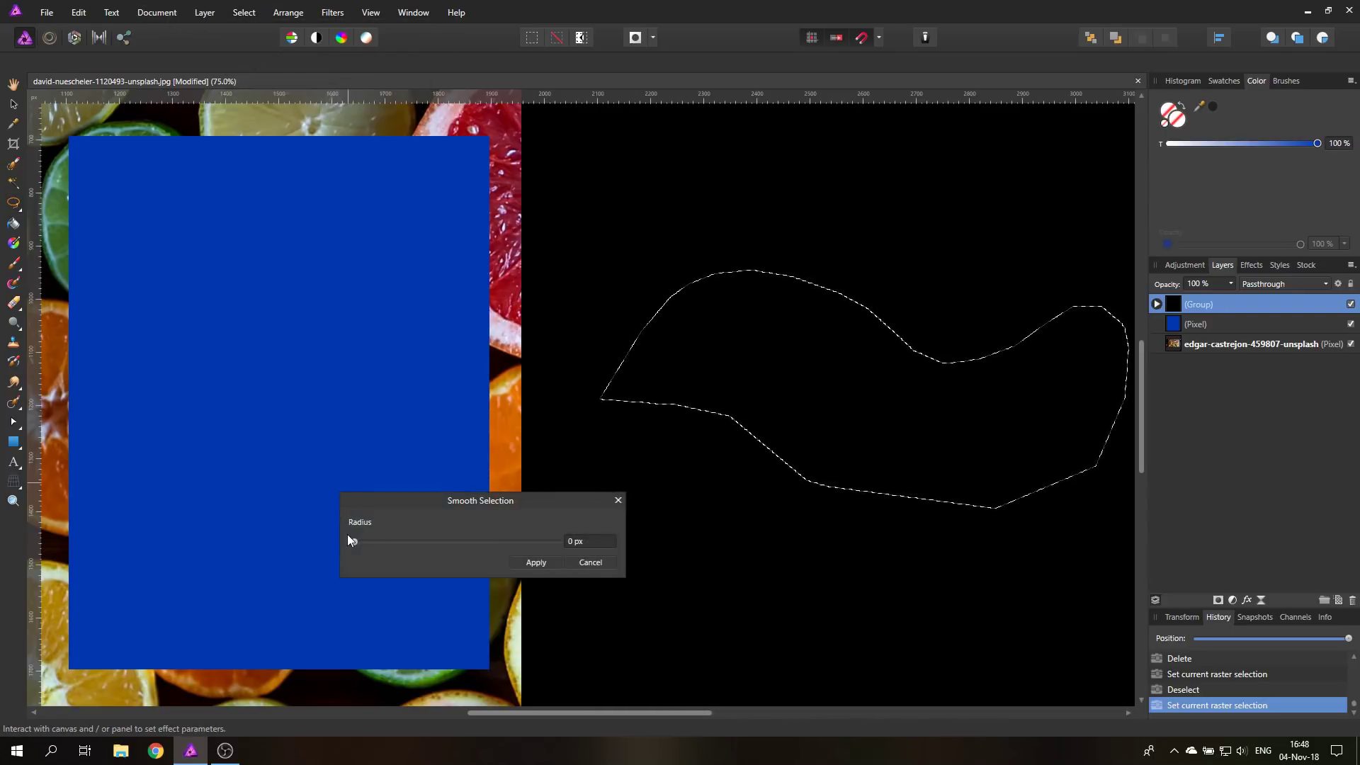
pyautogui.moveTo(354, 541)
pyautogui.mouseDown()
pyautogui.moveTo(380, 544)
pyautogui.moveTo(364, 542)
pyautogui.mouseUp()
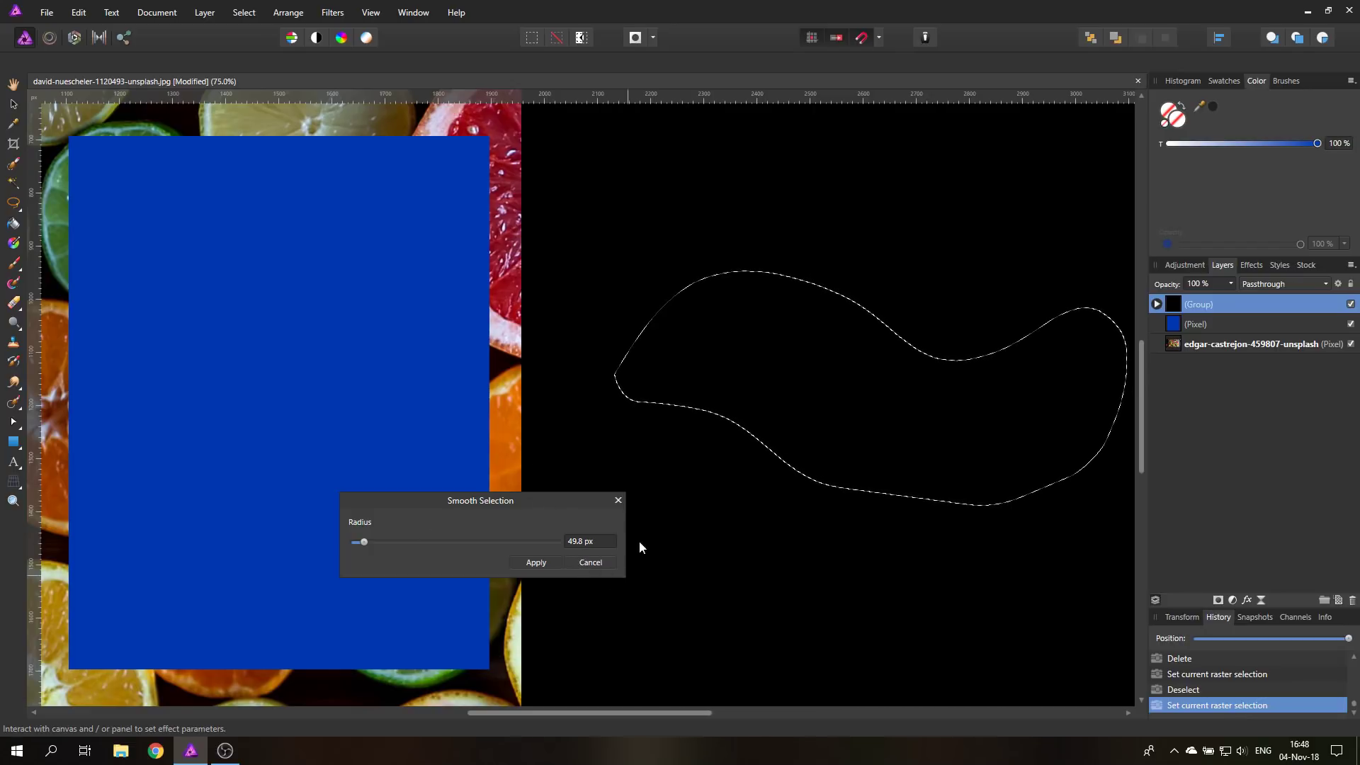
pyautogui.click(590, 561)
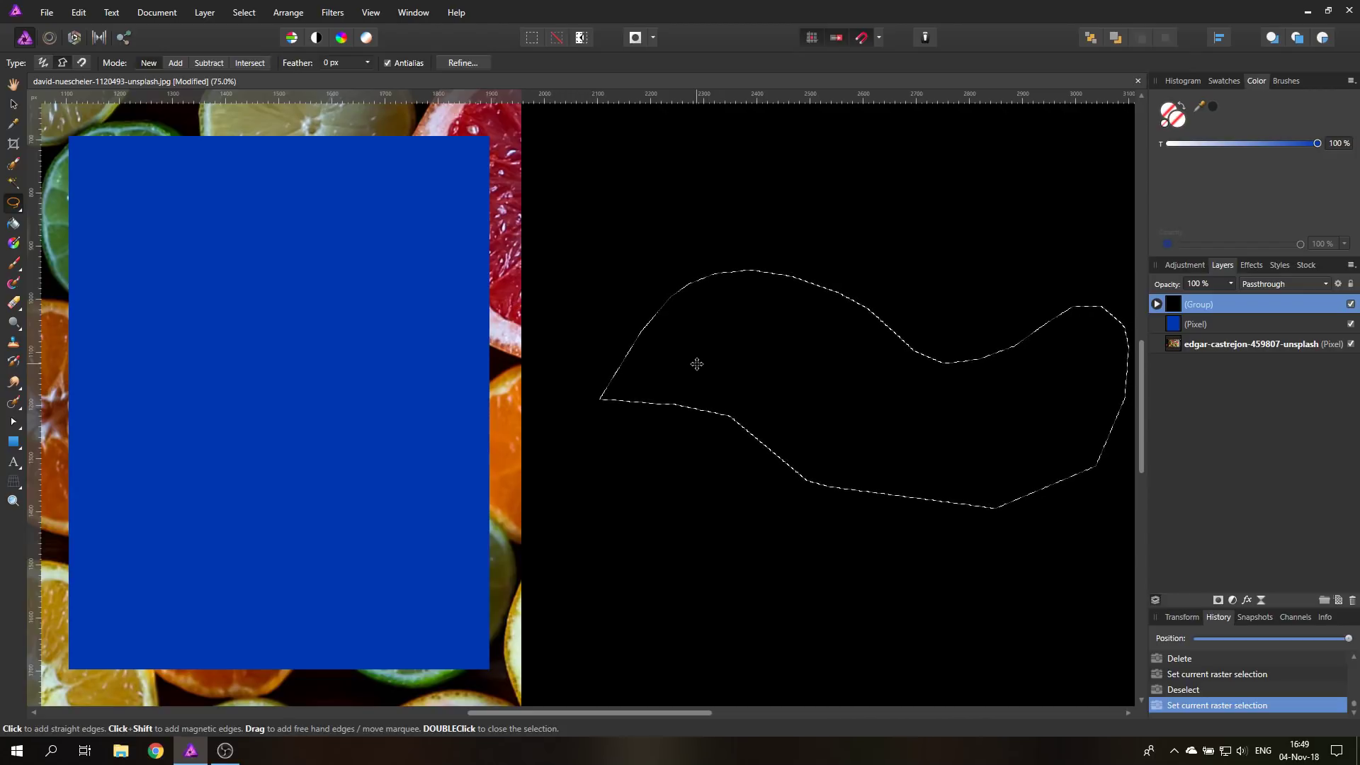
# Clear the blob selection and drag an elliptical circle selection in the middle of the black area.
pyautogui.hotkey('ctrl', 'd')
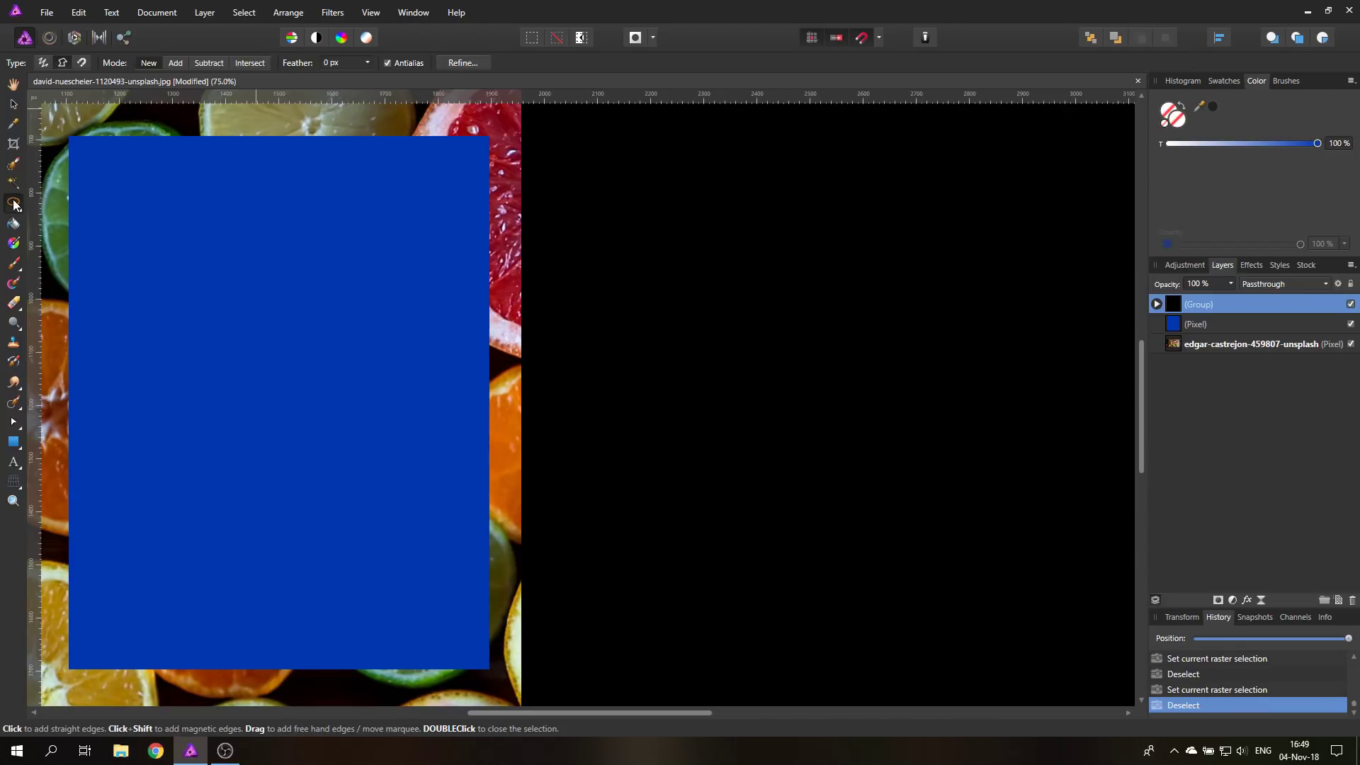
pyautogui.click(14, 205)
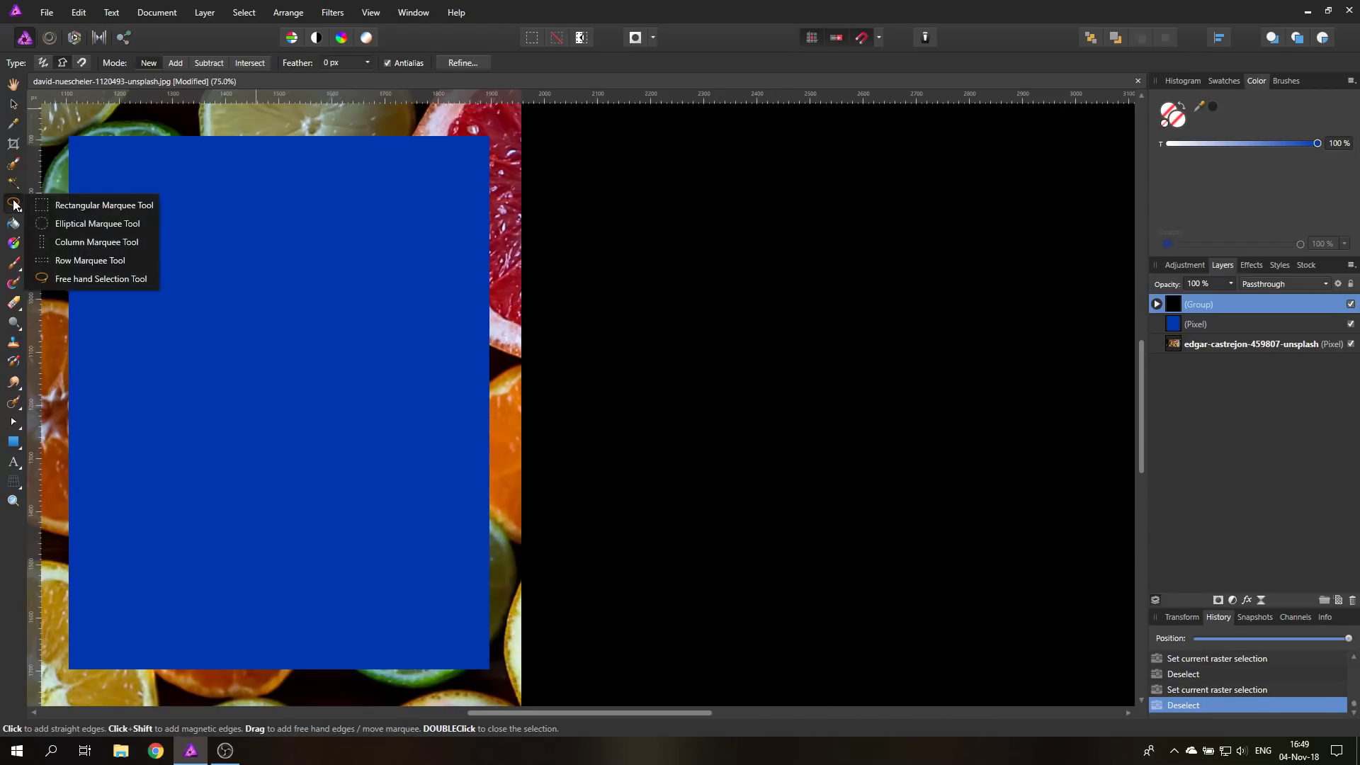
pyautogui.click(73, 226)
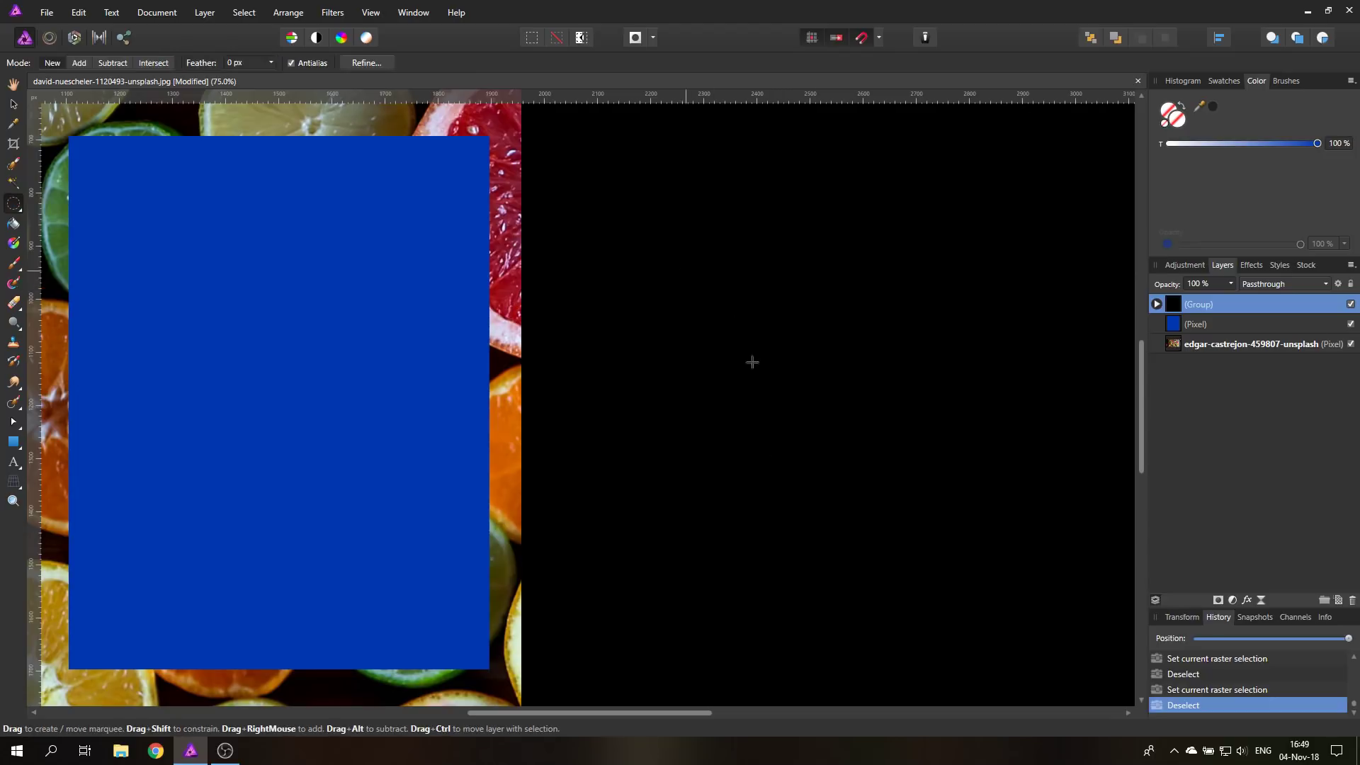
pyautogui.moveTo(684, 270); pyautogui.dragTo(963, 522)
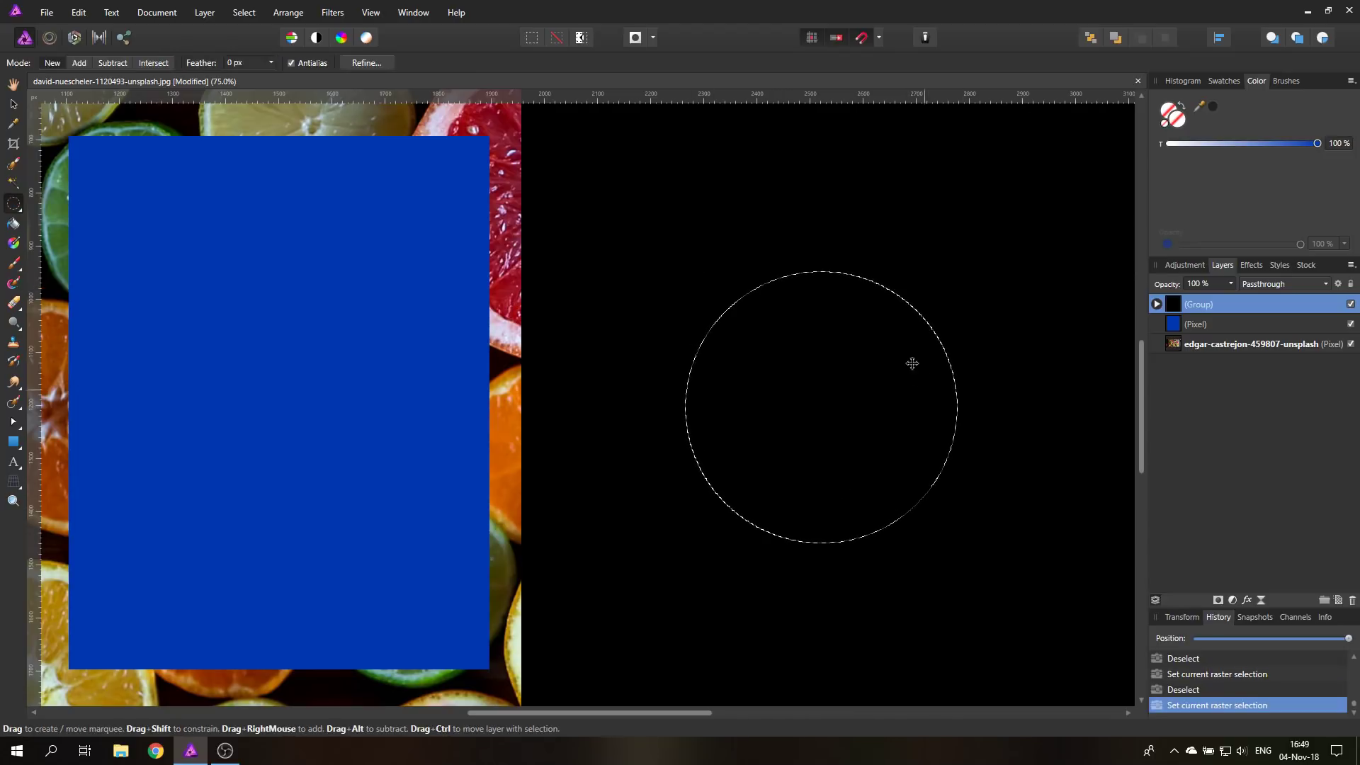
# Outline the circle selection as a 56.9 px Circular ring with Outside alignment.
pyautogui.click(243, 14)
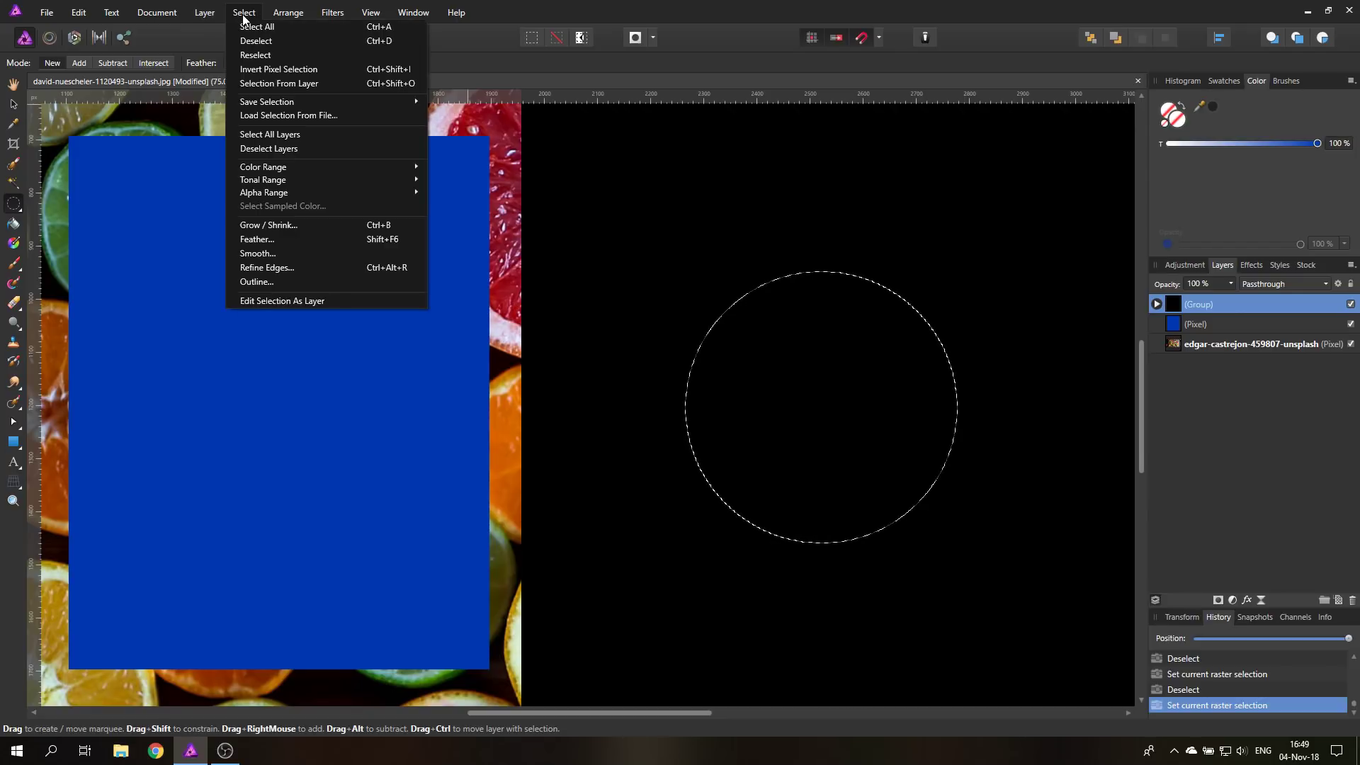
pyautogui.click(278, 283)
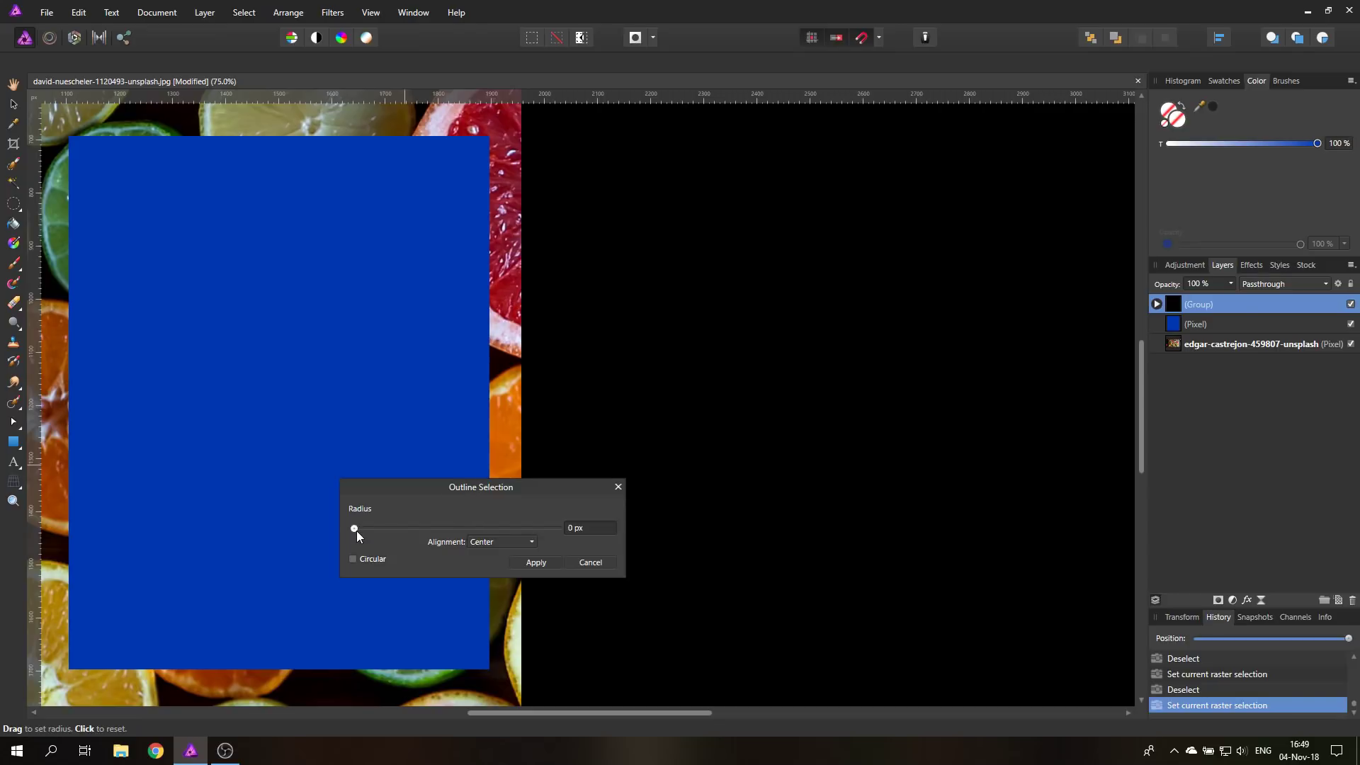
pyautogui.moveTo(354, 529); pyautogui.dragTo(369, 526)
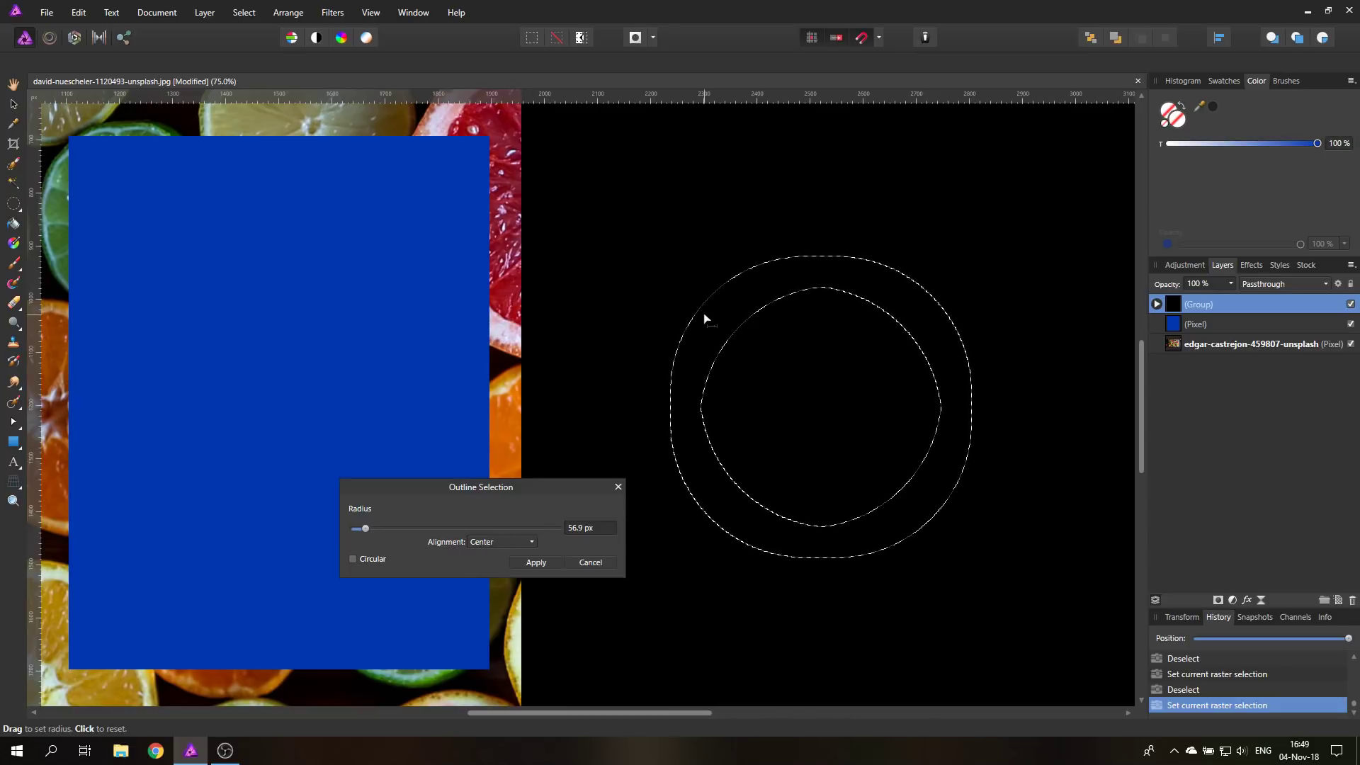
pyautogui.click(508, 538)
pyautogui.click(498, 554)
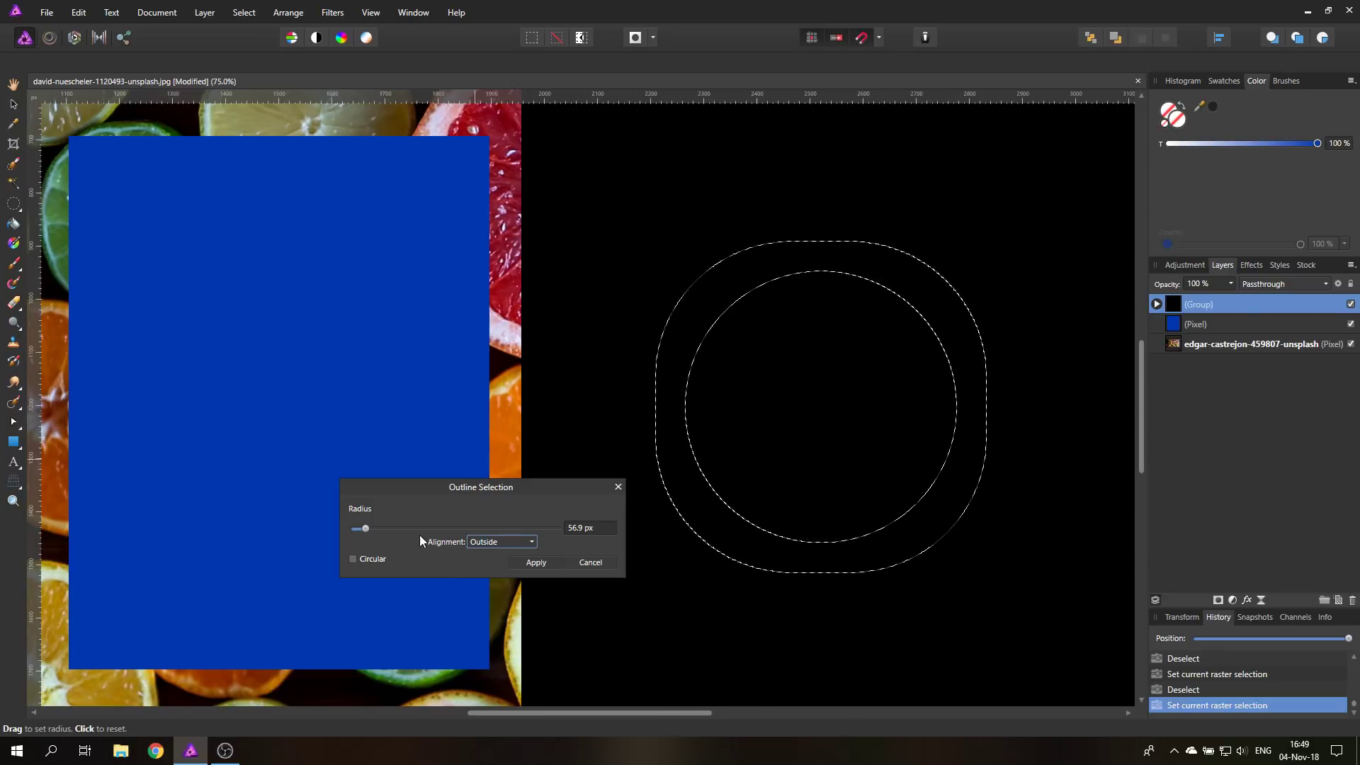
pyautogui.click(489, 541)
pyautogui.click(481, 589)
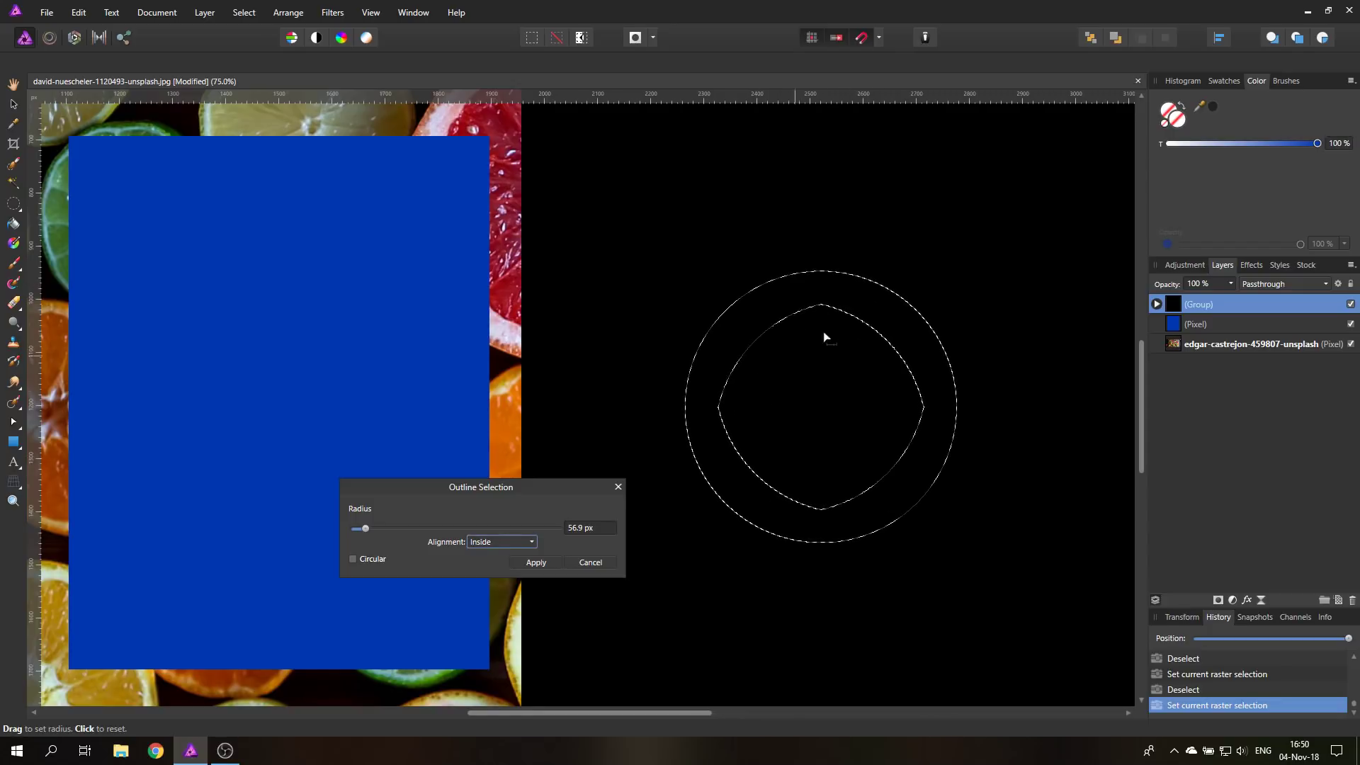
pyautogui.click(354, 561)
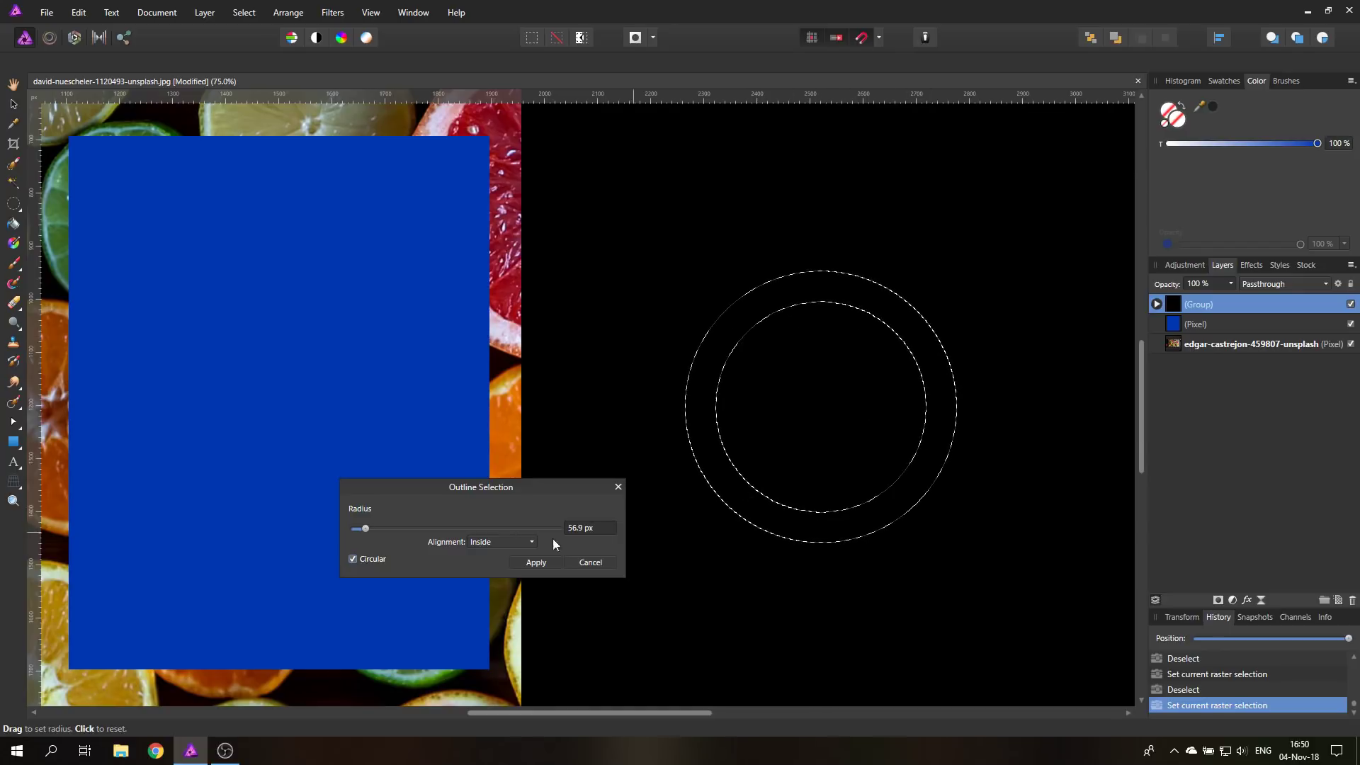
pyautogui.click(516, 543)
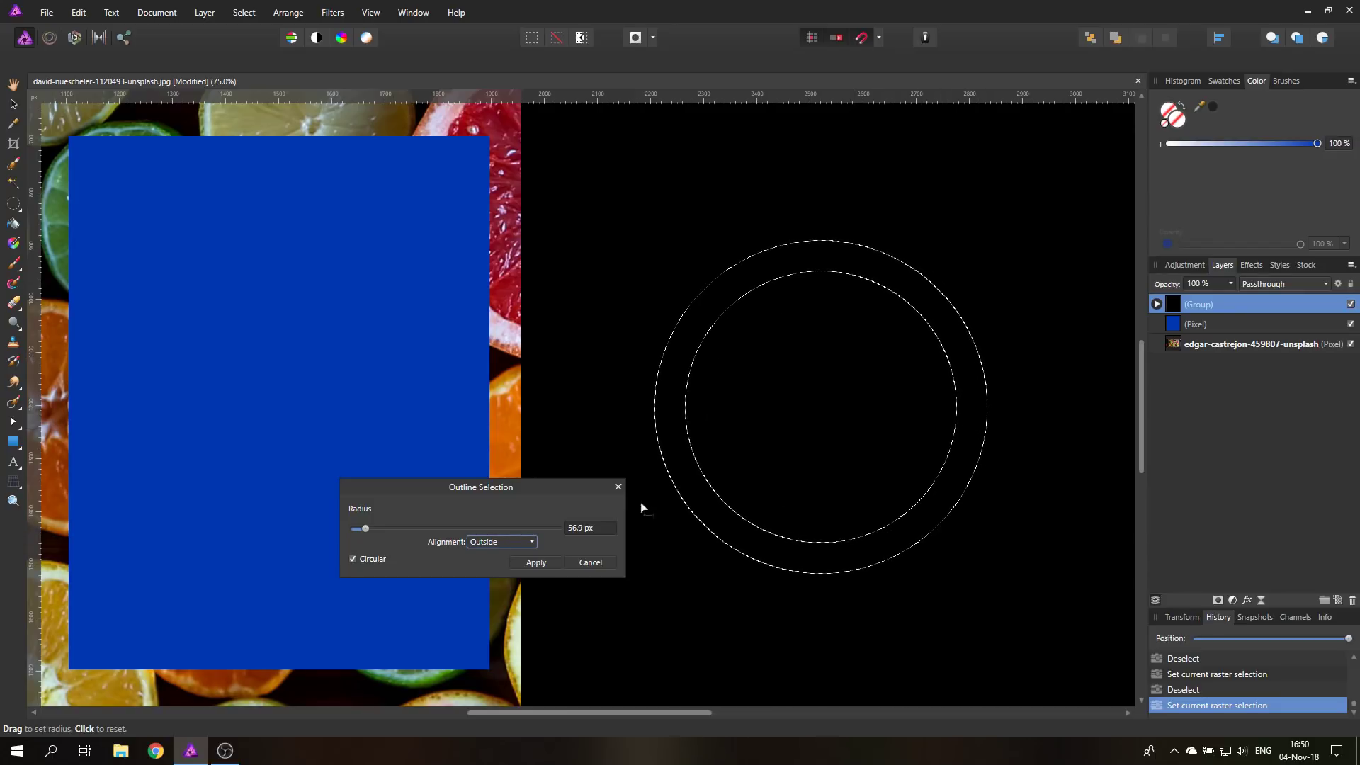
pyautogui.click(537, 563)
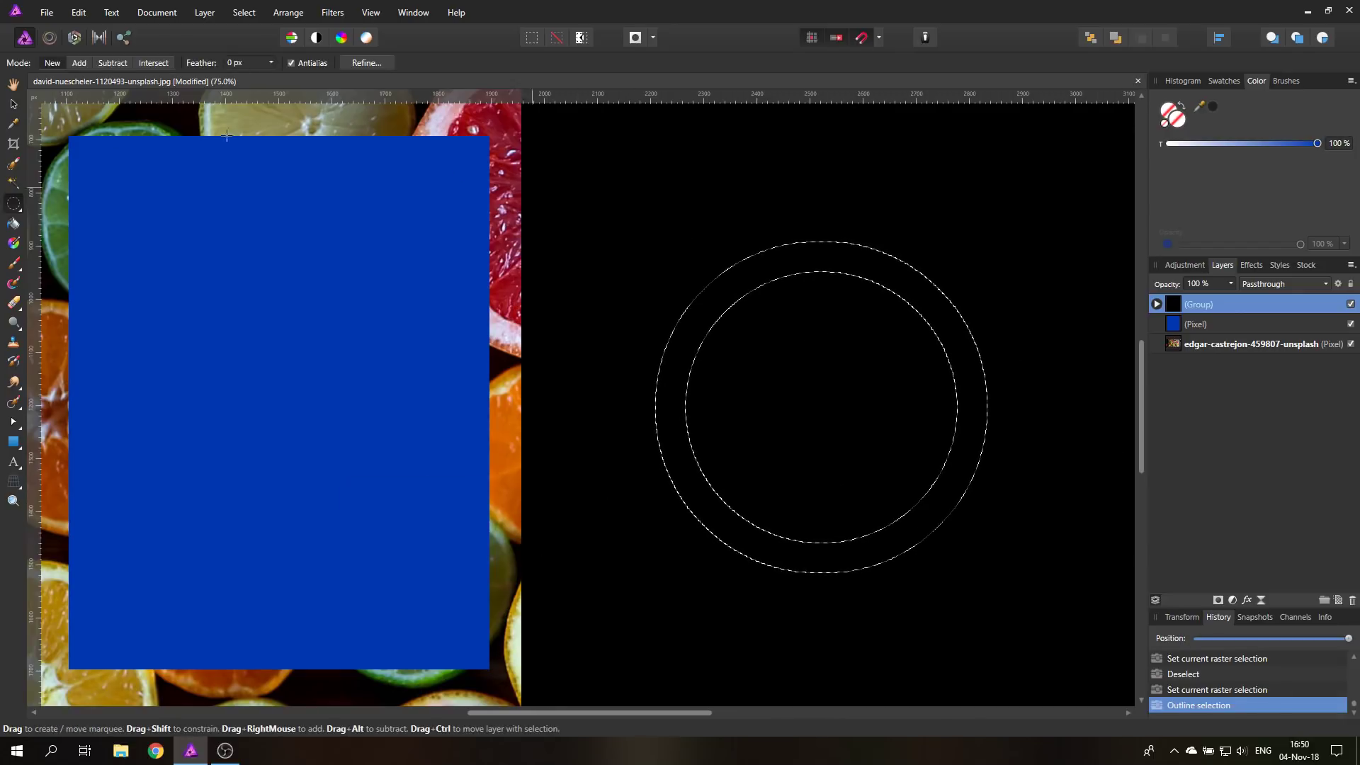
# Nudge the black group slightly left and draw a new circular selection.
pyautogui.press('v')
pyautogui.press('v')
pyautogui.moveTo(899, 278); pyautogui.dragTo(859, 281)
pyautogui.hotkey('ctrl', 'd')
pyautogui.click(12, 205)
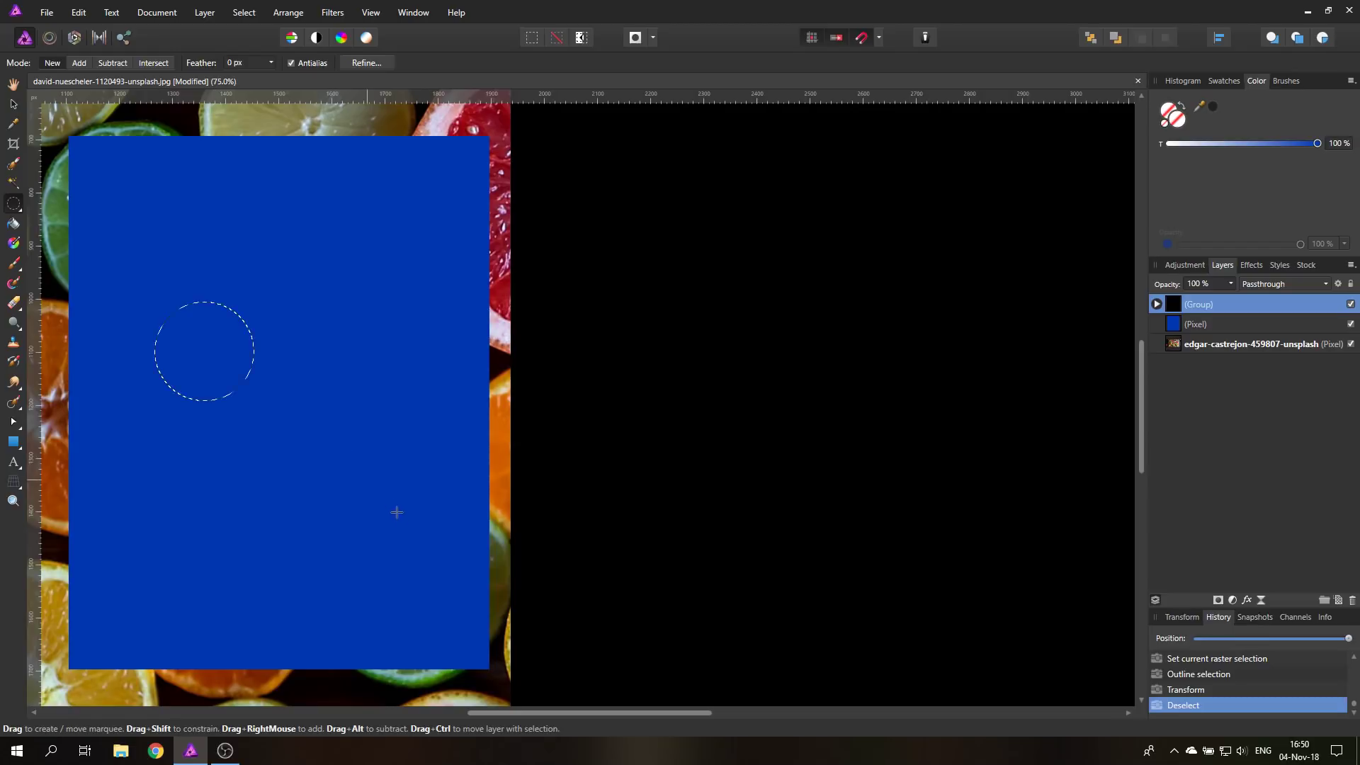
pyautogui.moveTo(420, 530); pyautogui.dragTo(425, 537)
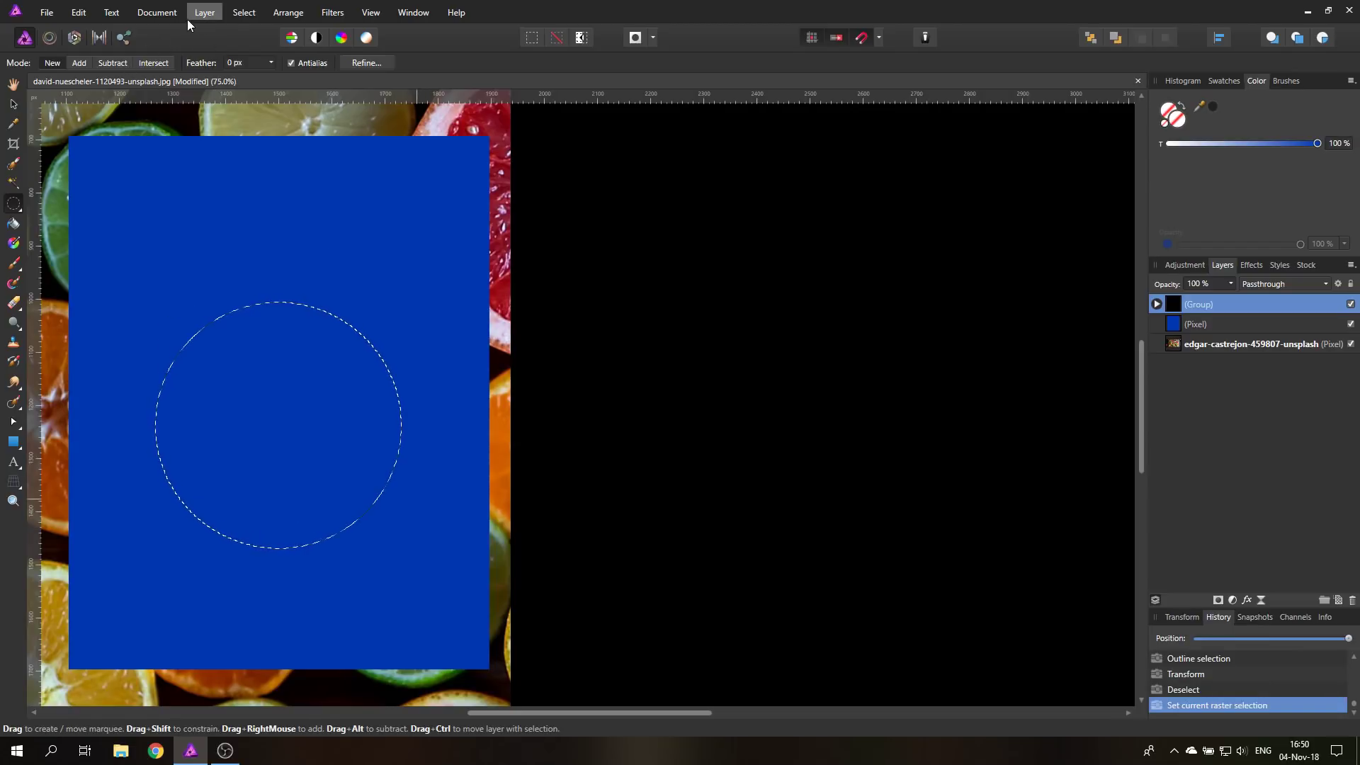
# Outline the circle as a 113.8 px ring aligned Outside.
pyautogui.click(243, 12)
pyautogui.click(285, 286)
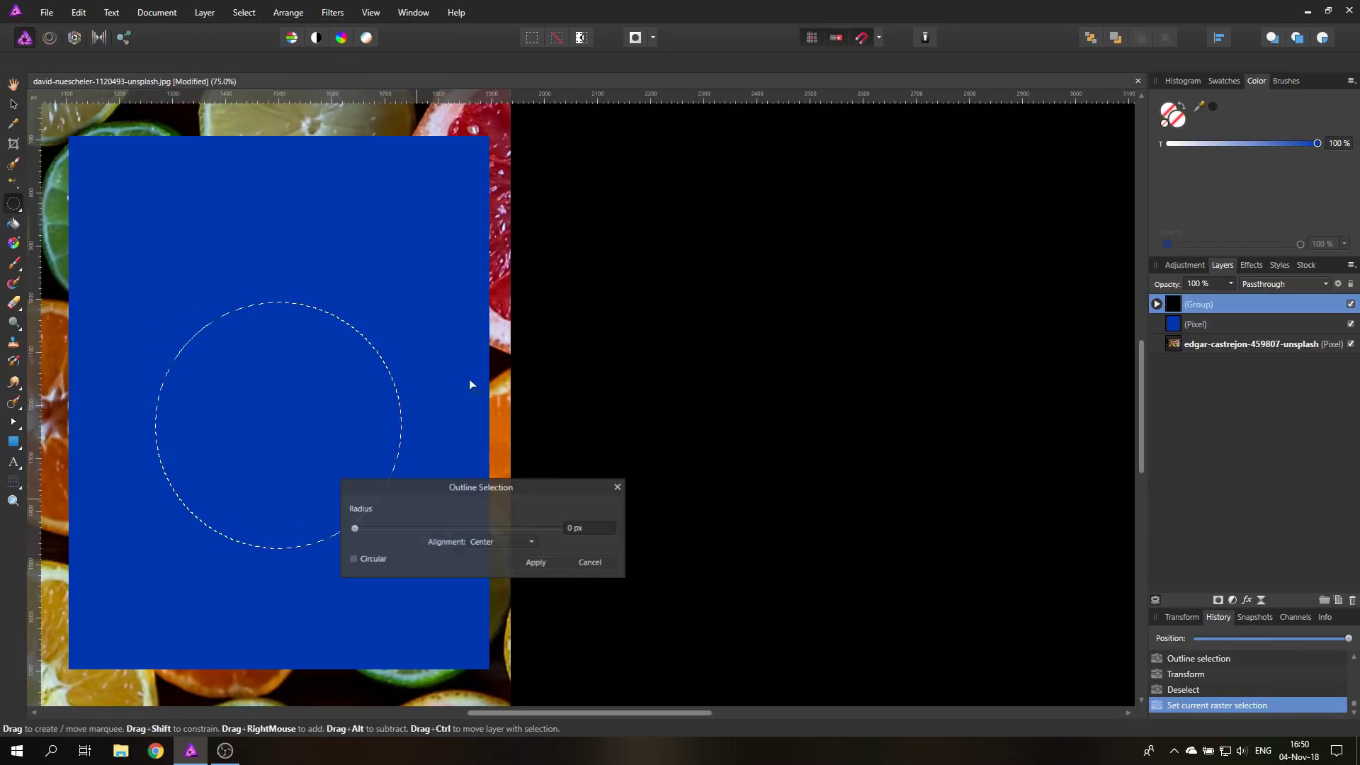
pyautogui.click(503, 543)
pyautogui.click(499, 554)
pyautogui.moveTo(355, 528); pyautogui.dragTo(377, 529)
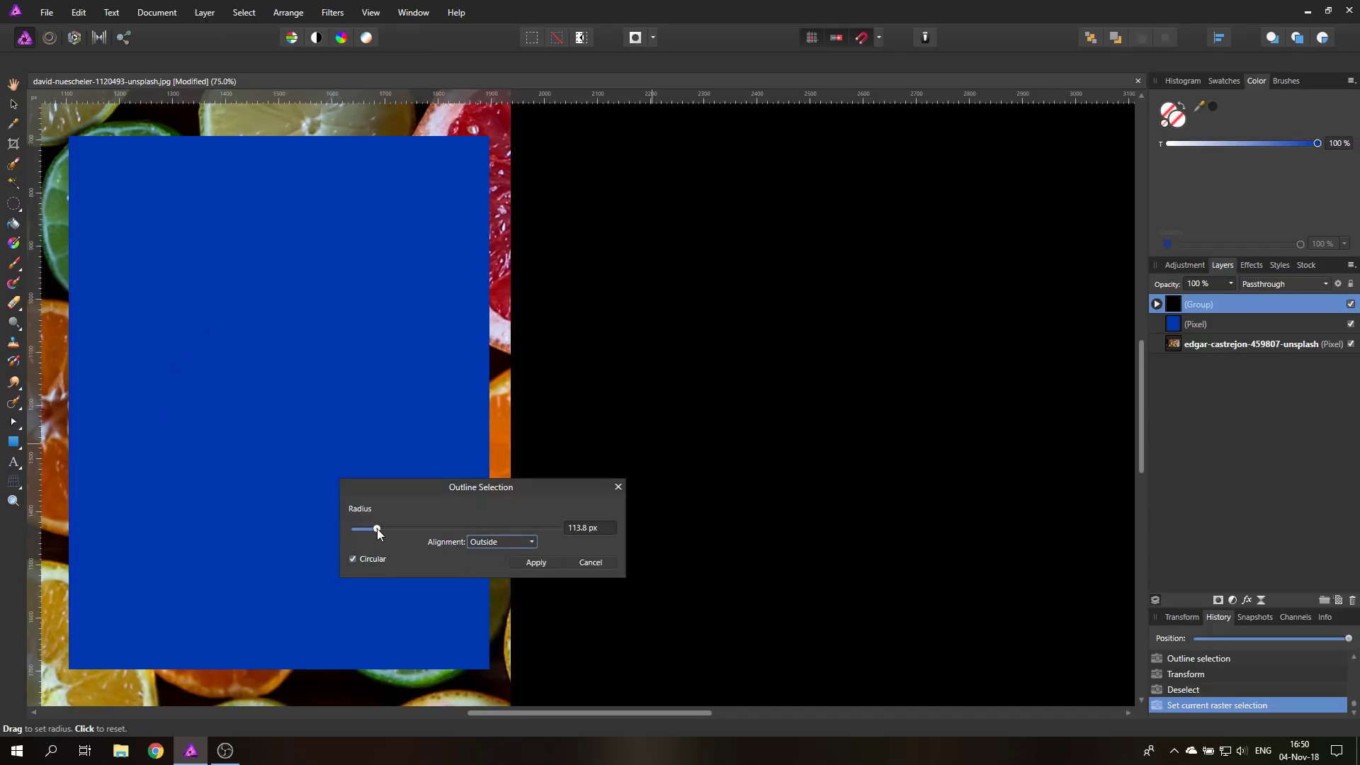
pyautogui.click(536, 563)
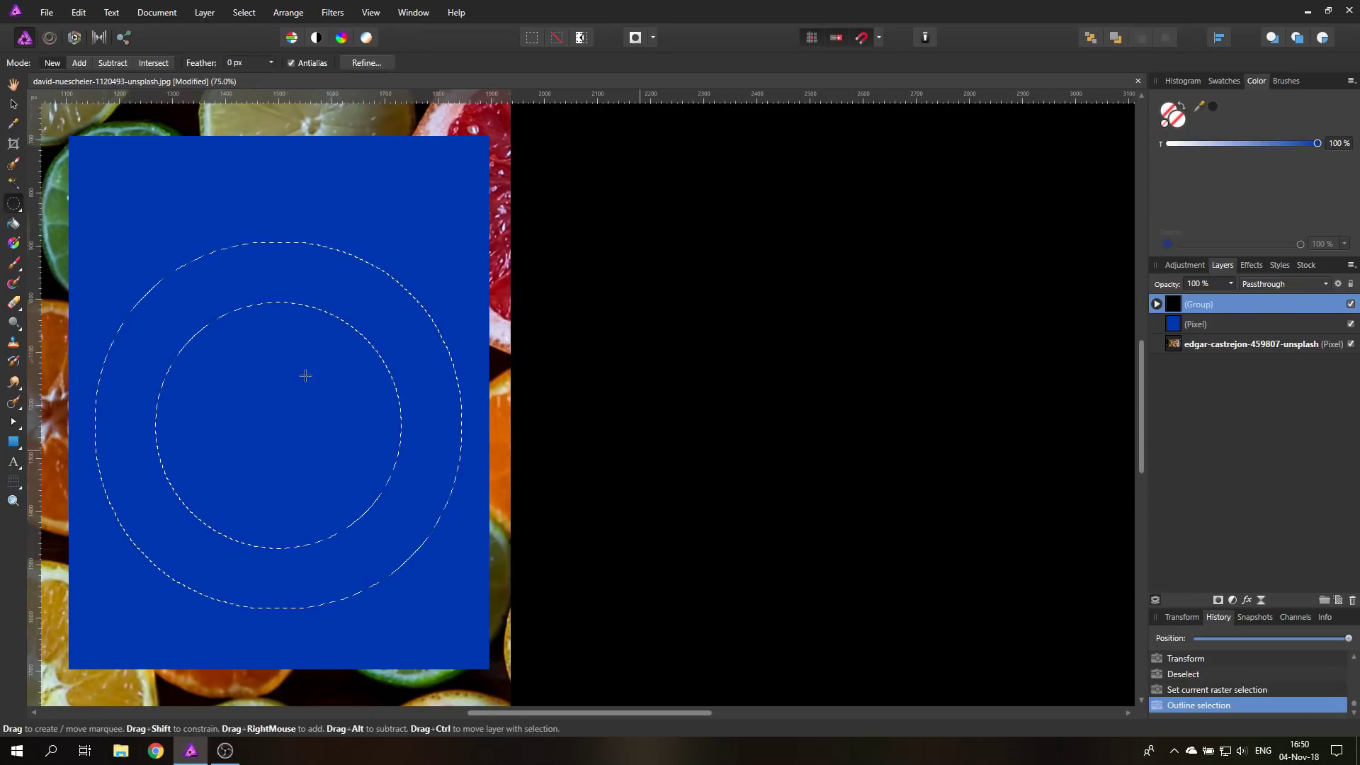
# Undo the mistaken paste and deselect to restore the ring selection.
pyautogui.hotkey('ctrl', 'v')
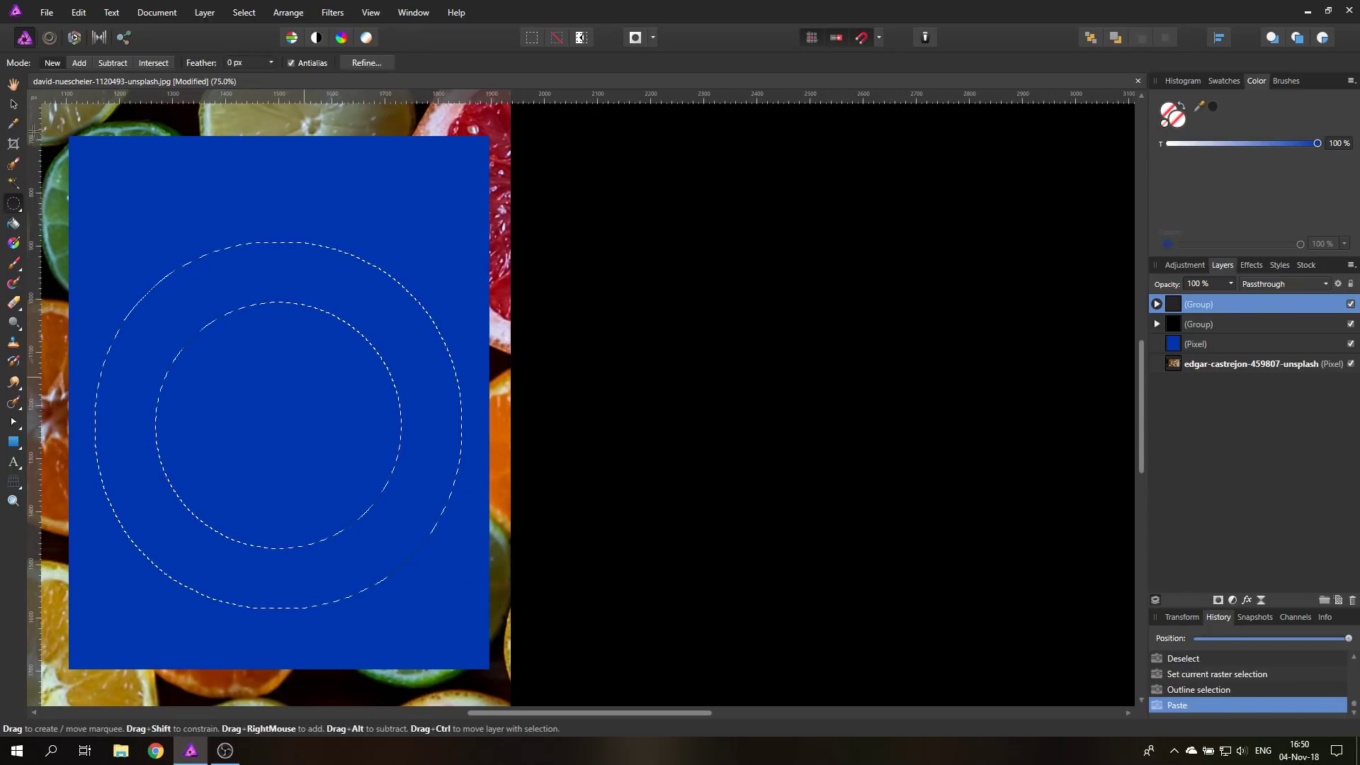
pyautogui.hotkey('ctrl', 'd')
pyautogui.press('v')
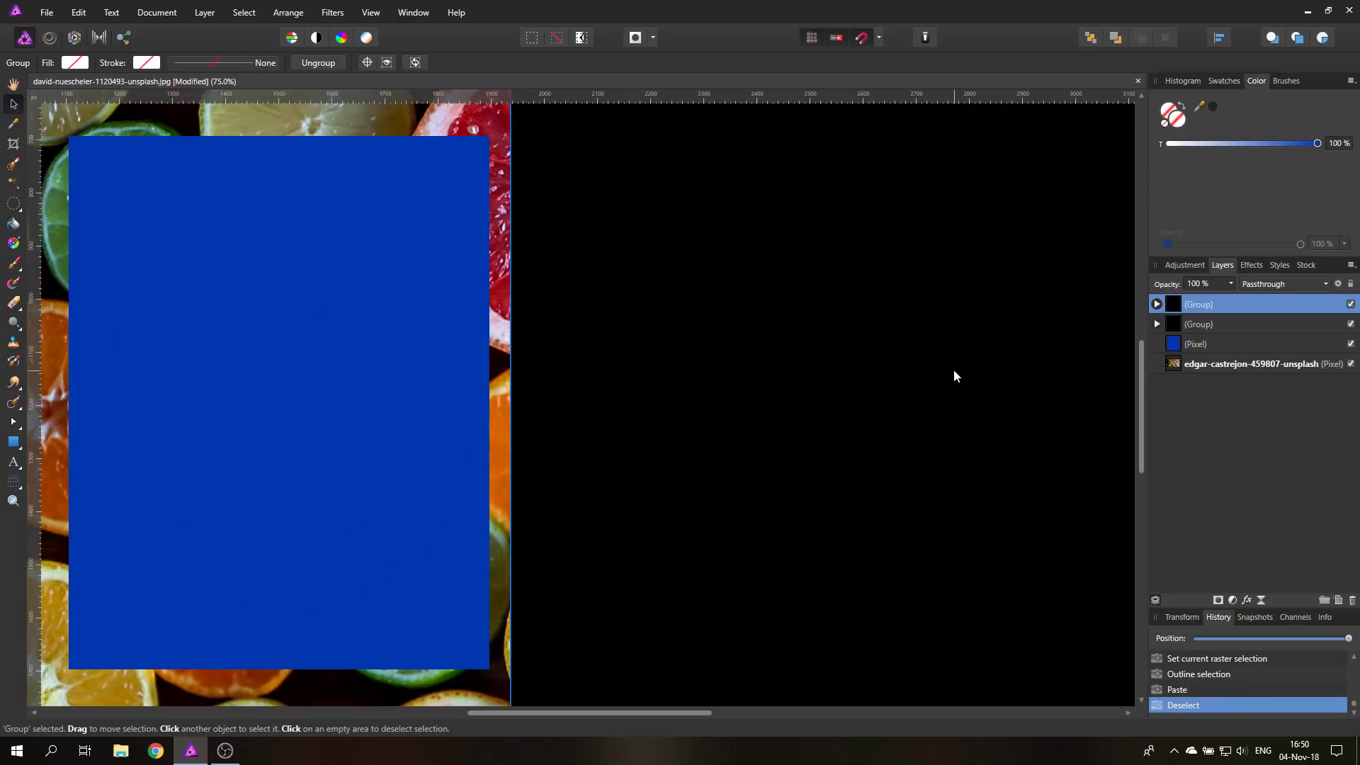
pyautogui.hotkey('ctrl', 'z')
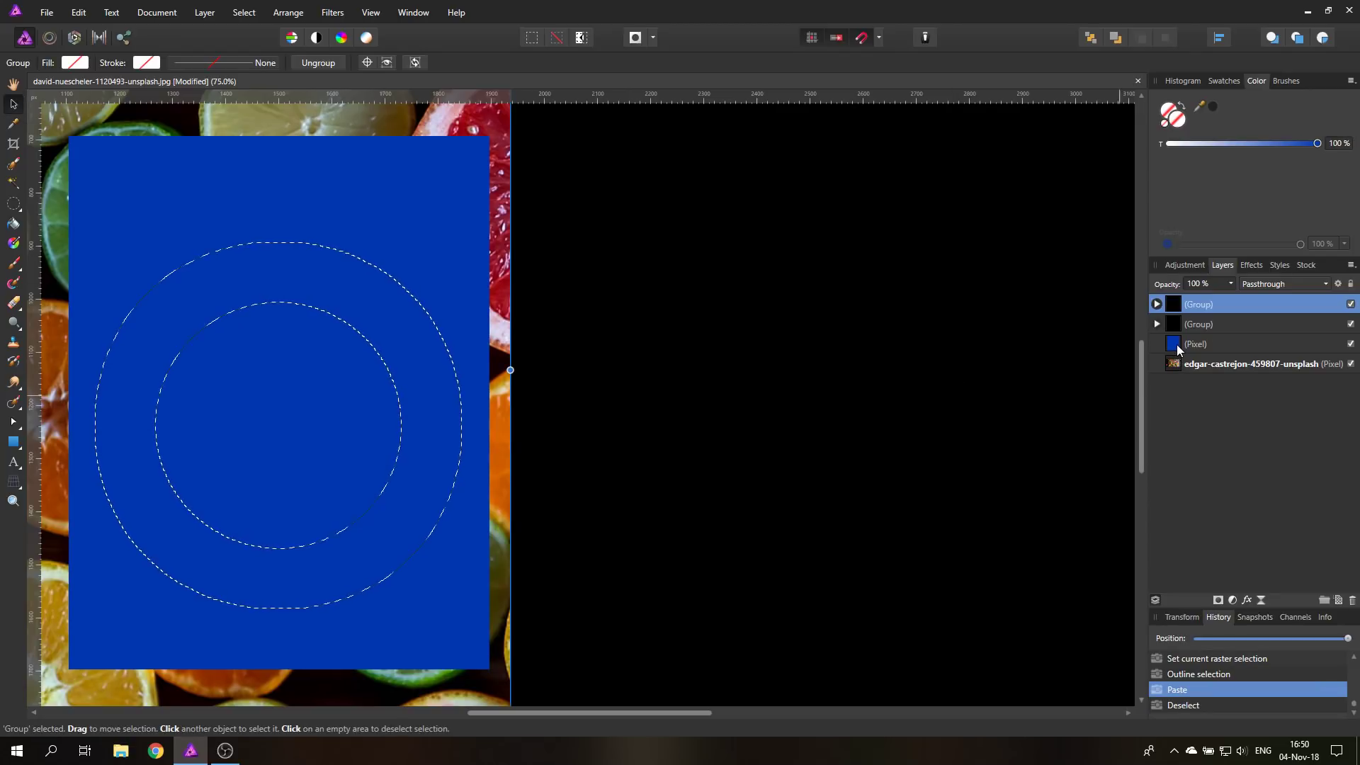
# Paste the blue layer's ring as a new top layer and move it onto the black area.
pyautogui.click(1175, 344)
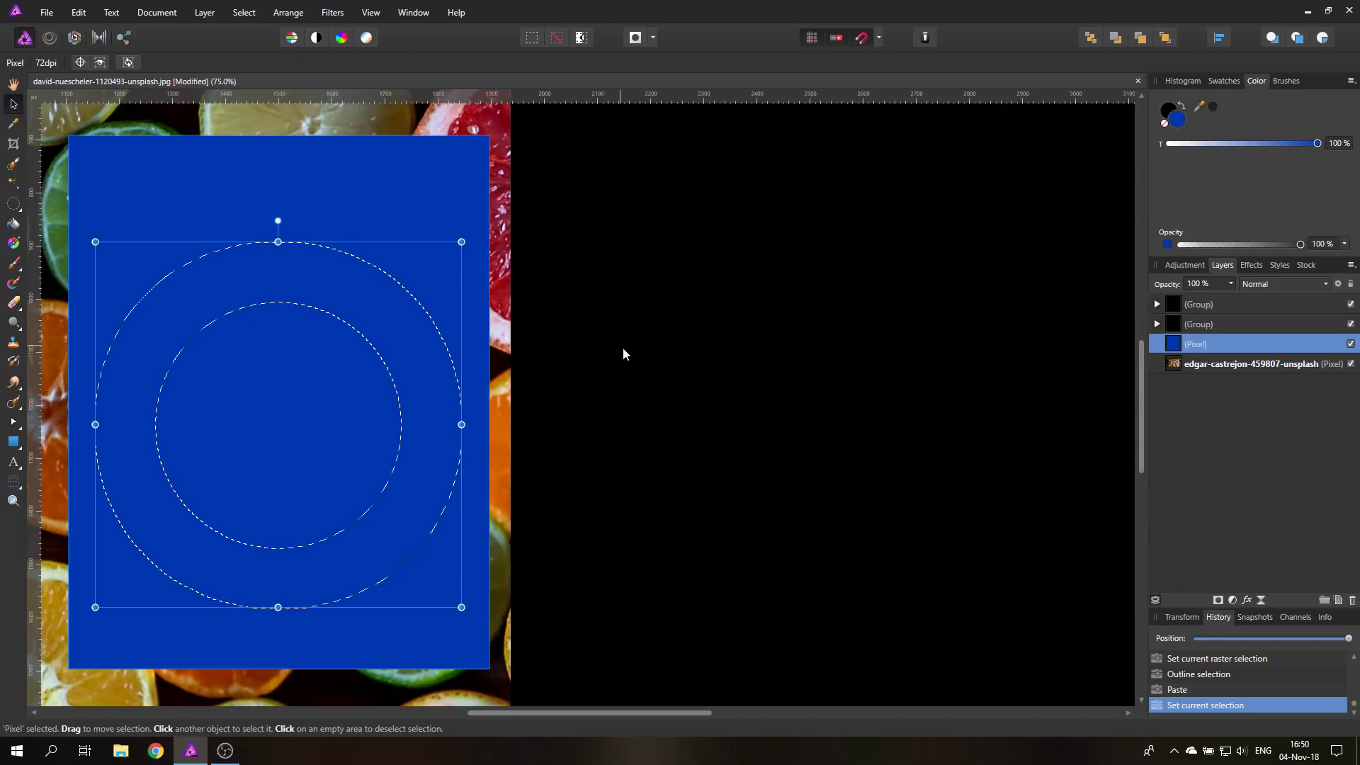
pyautogui.hotkey('ctrl', 'v')
pyautogui.hotkey('ctrl', 'd')
pyautogui.moveTo(231, 373); pyautogui.dragTo(798, 376)
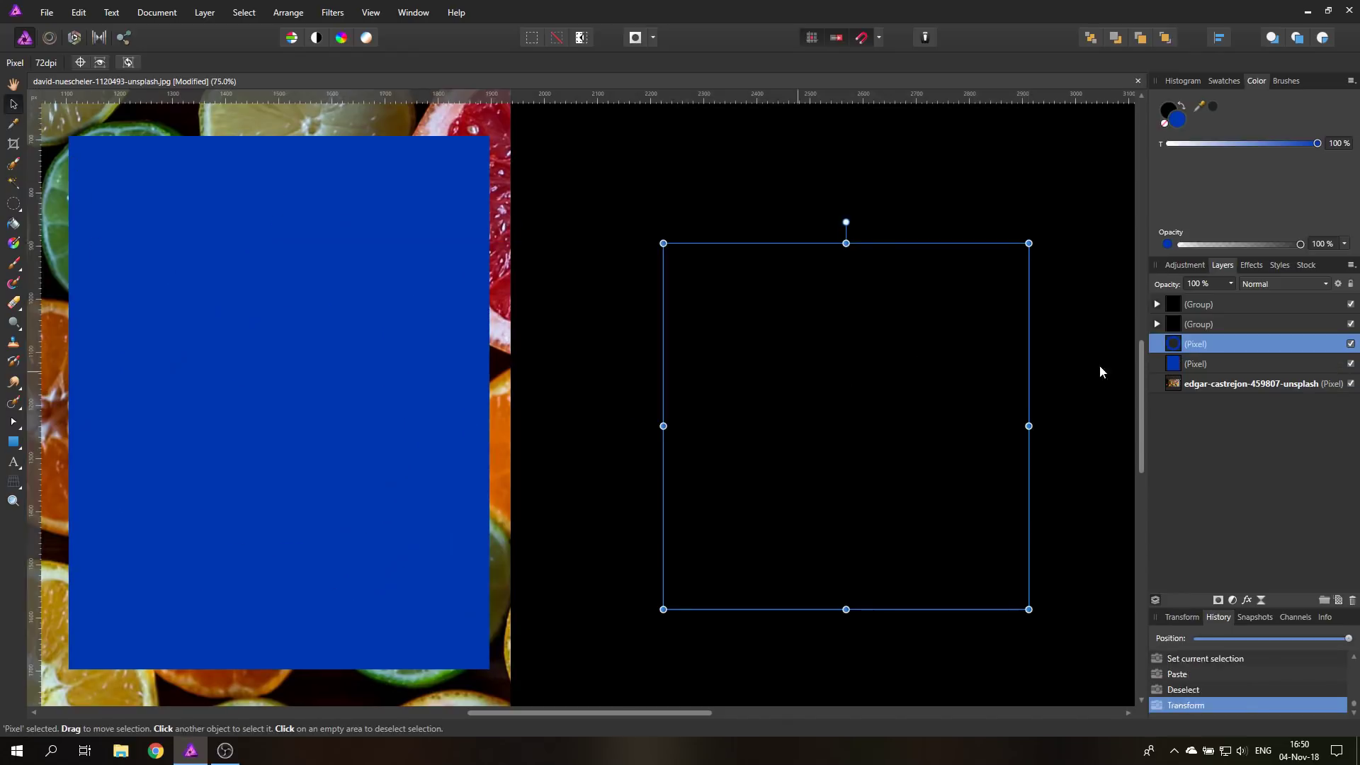
pyautogui.moveTo(1182, 323); pyautogui.dragTo(1178, 294)
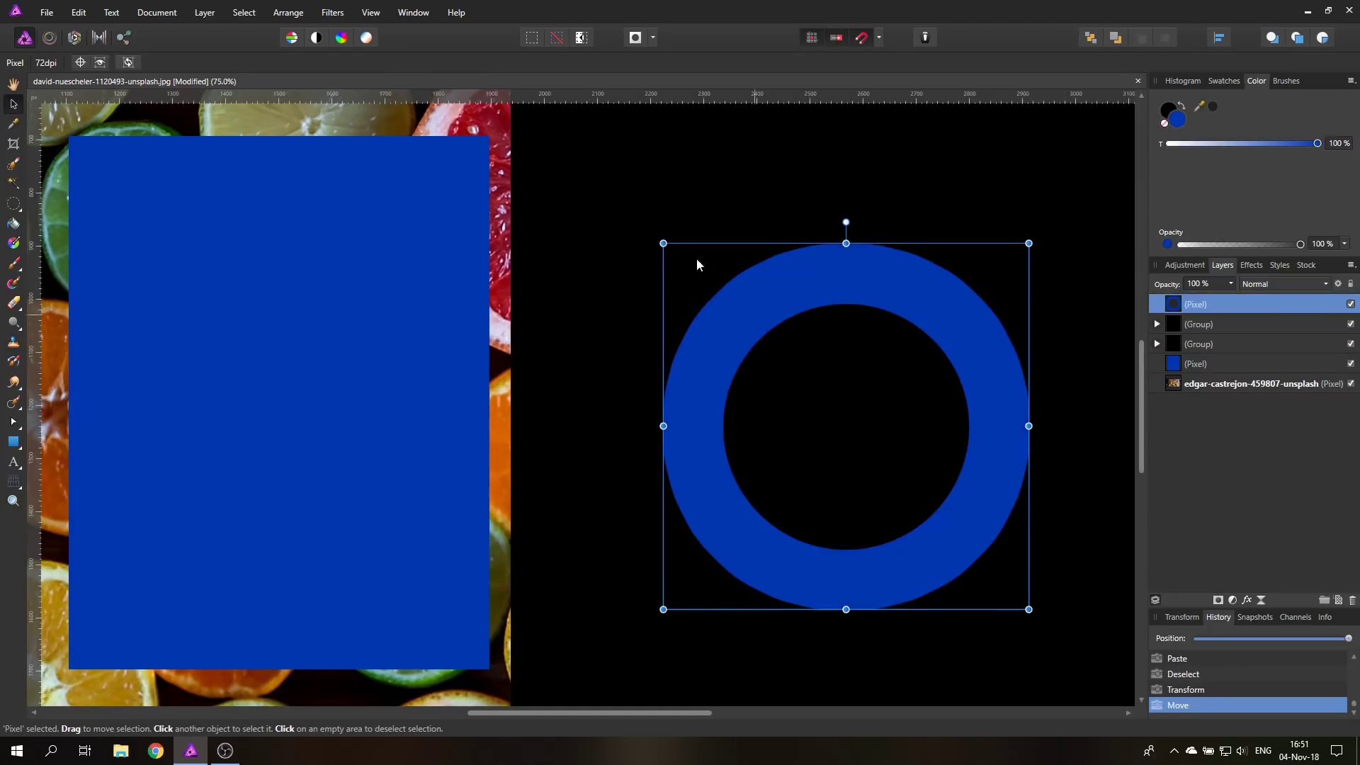
pyautogui.click(753, 192)
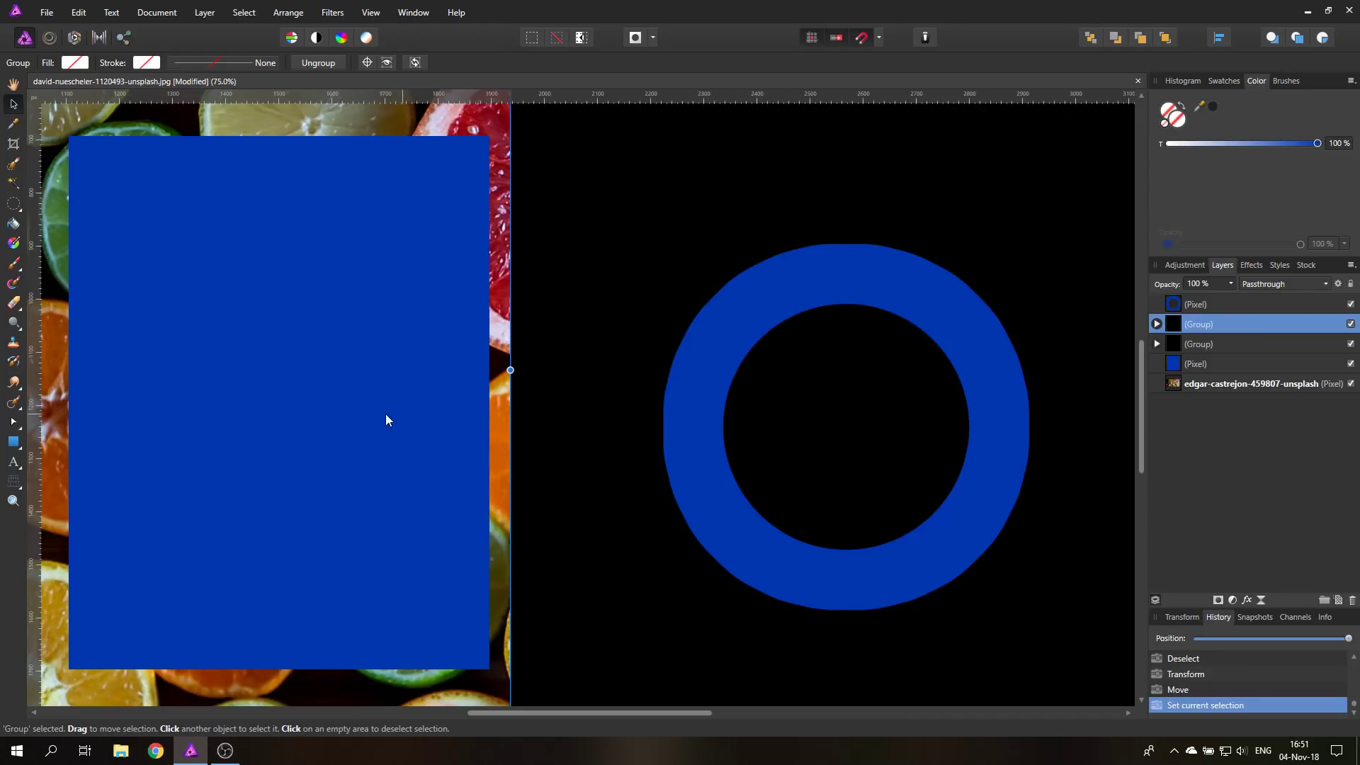
# Pick the Freehand Selection tool and place the first polygon corners on the blue rectangle.
pyautogui.click(13, 204)
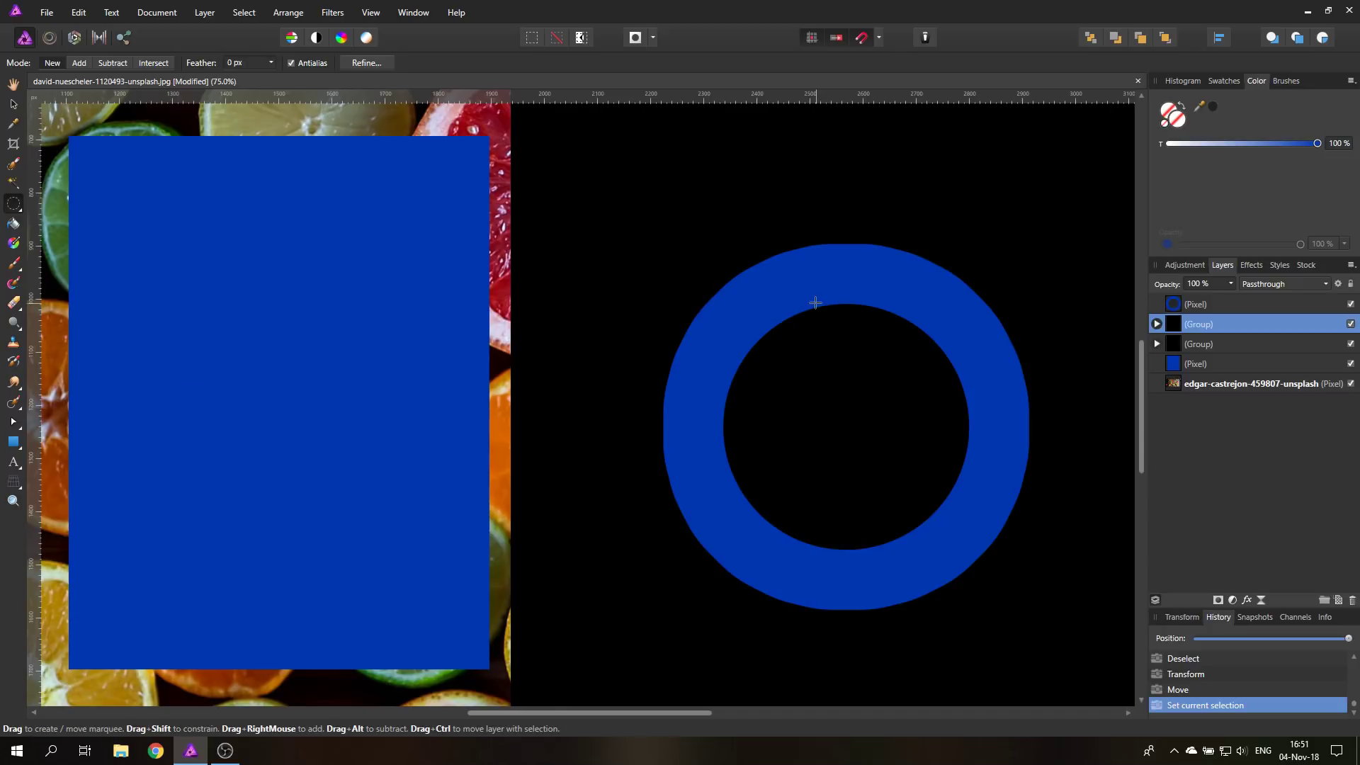
pyautogui.click(13, 210)
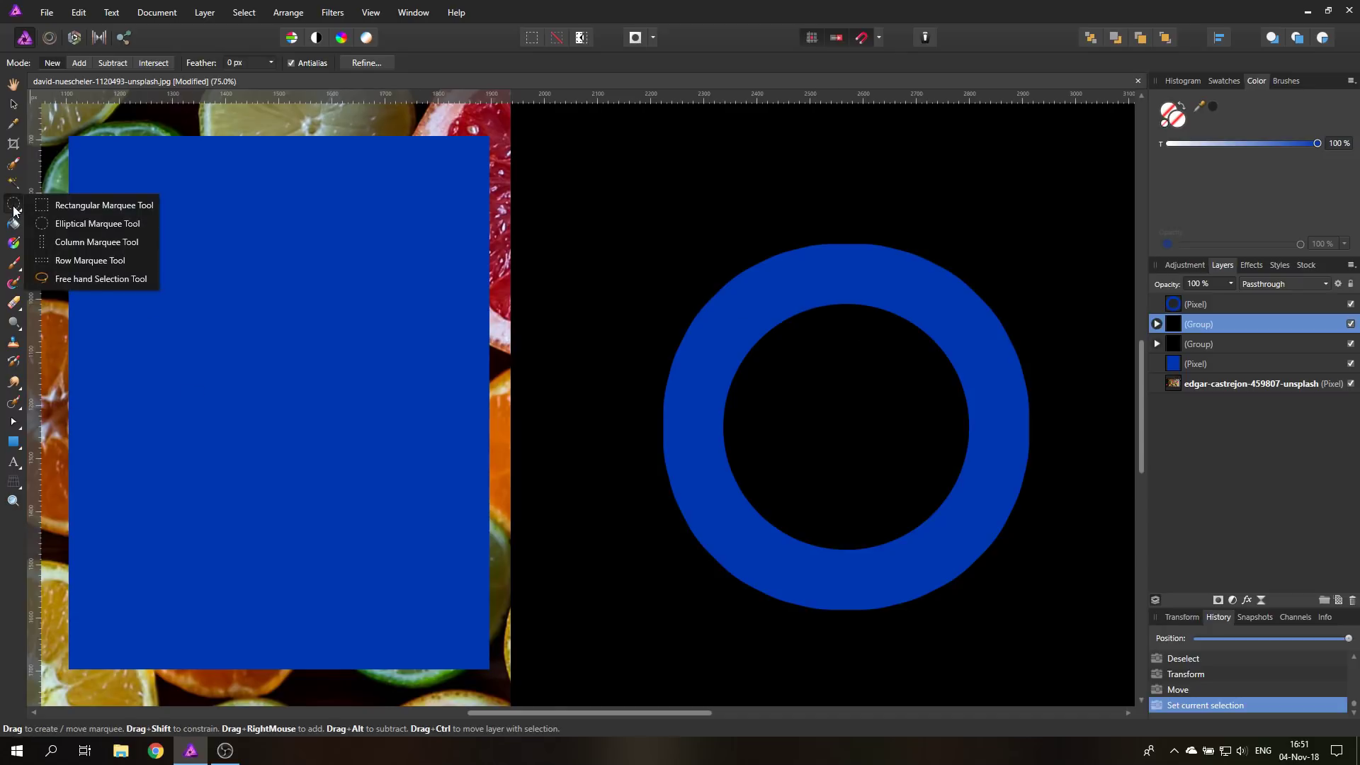
pyautogui.click(100, 278)
pyautogui.click(158, 388)
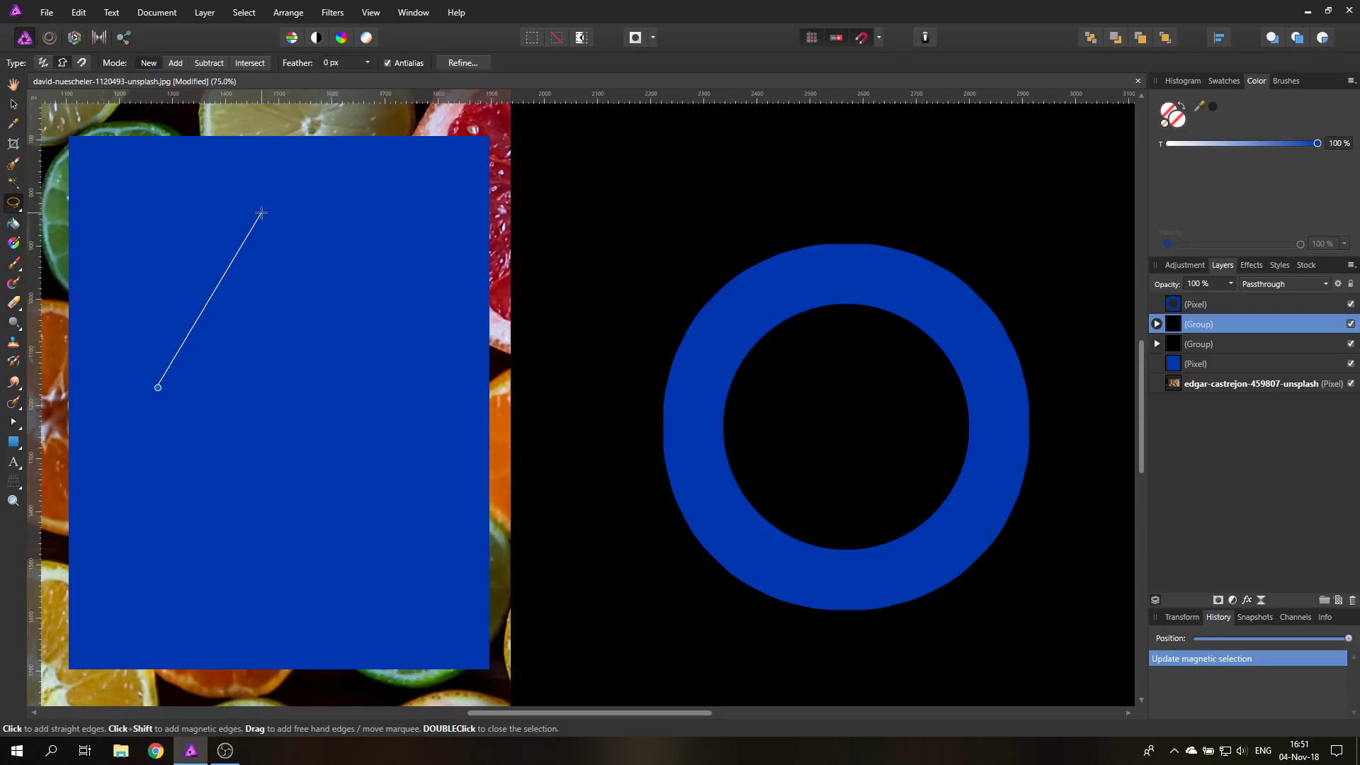
pyautogui.click(261, 213)
pyautogui.click(337, 351)
pyautogui.click(434, 314)
# Add the remaining jagged corners and close the polygon at its start point.
pyautogui.click(423, 475)
pyautogui.click(317, 497)
pyautogui.click(214, 529)
pyautogui.click(245, 466)
pyautogui.click(181, 454)
pyautogui.click(163, 453)
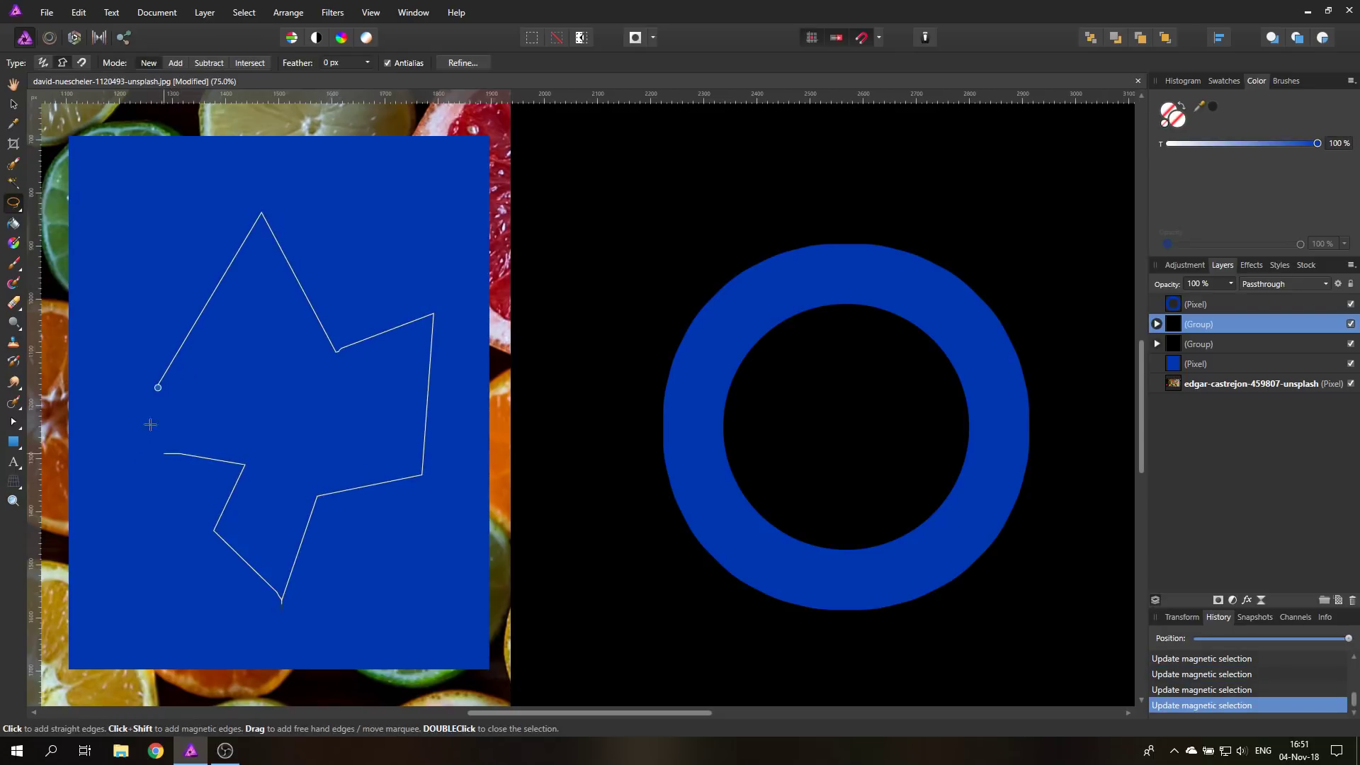
pyautogui.click(159, 389)
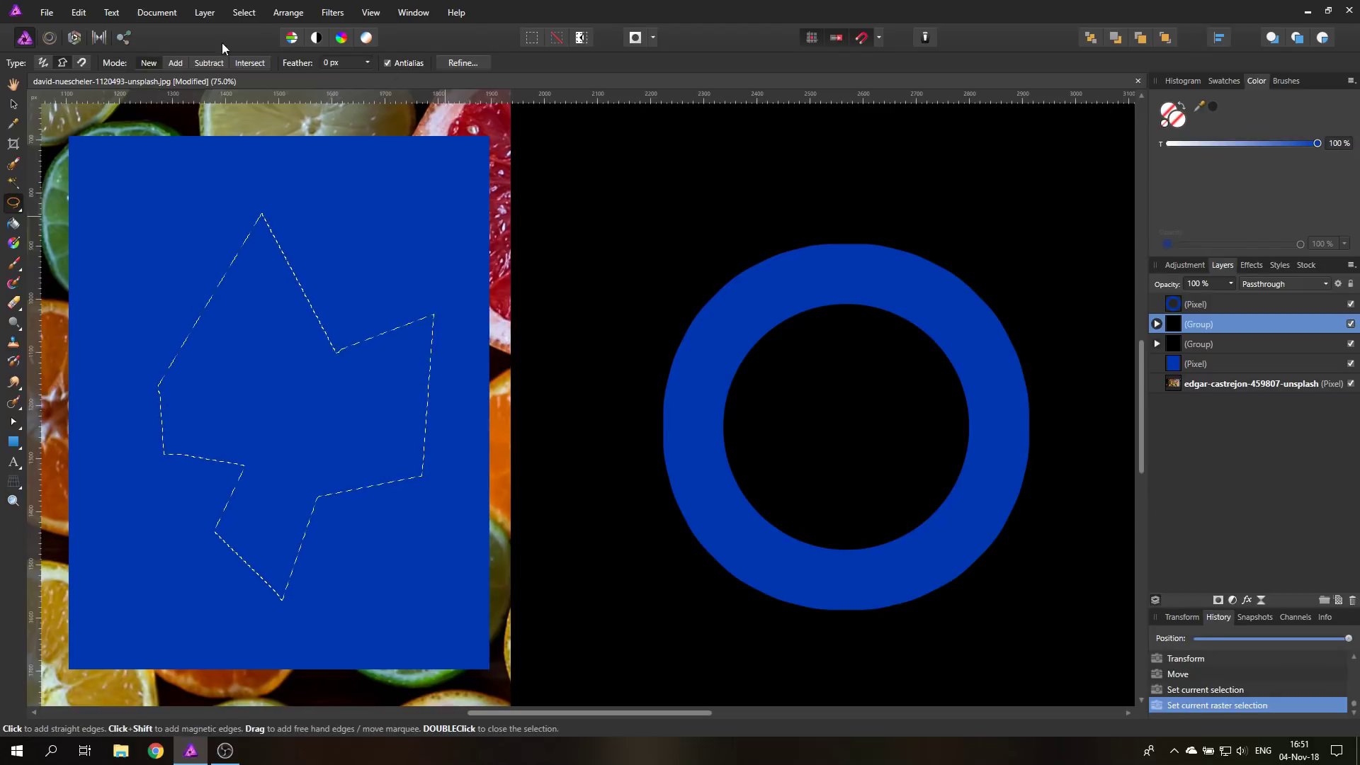
# Outline the polygon selection as a 10 px band with Circular corners, then select the blue layer.
pyautogui.click(239, 15)
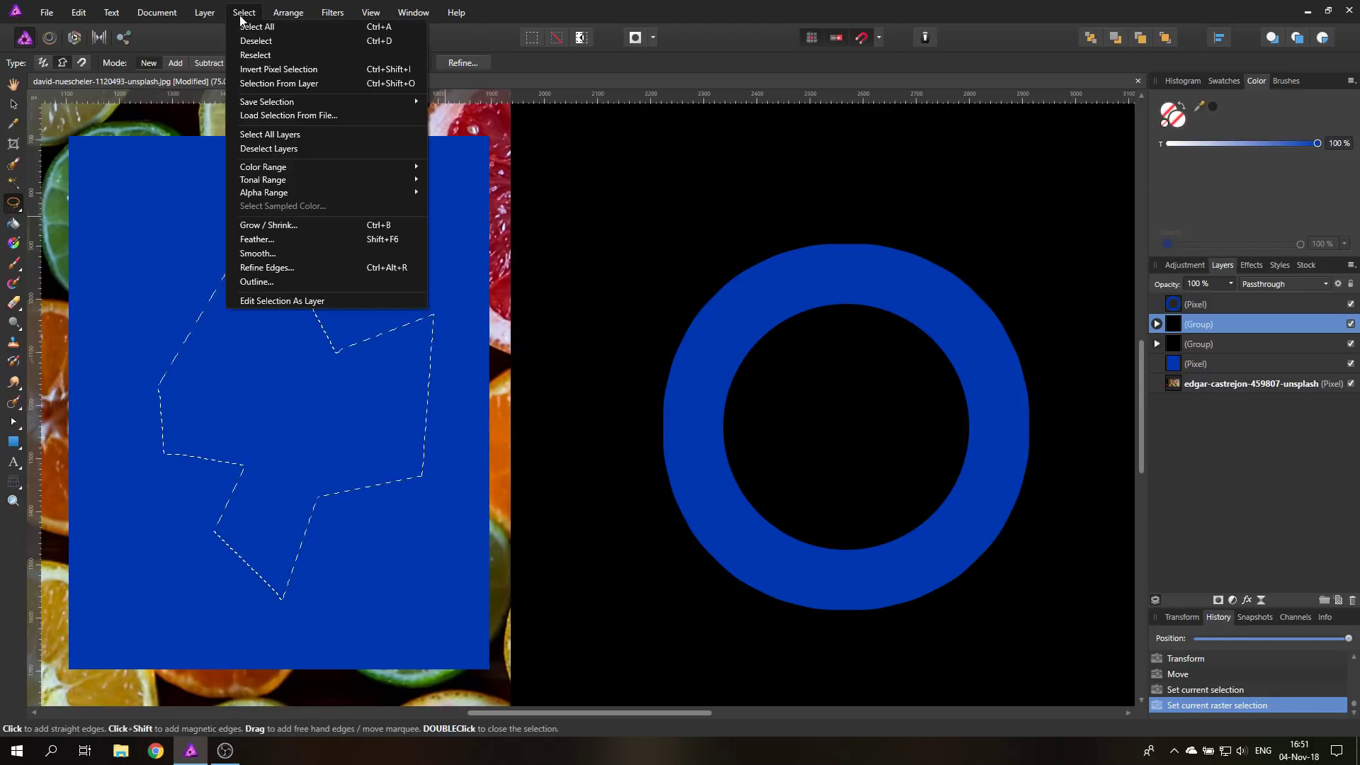
pyautogui.click(279, 280)
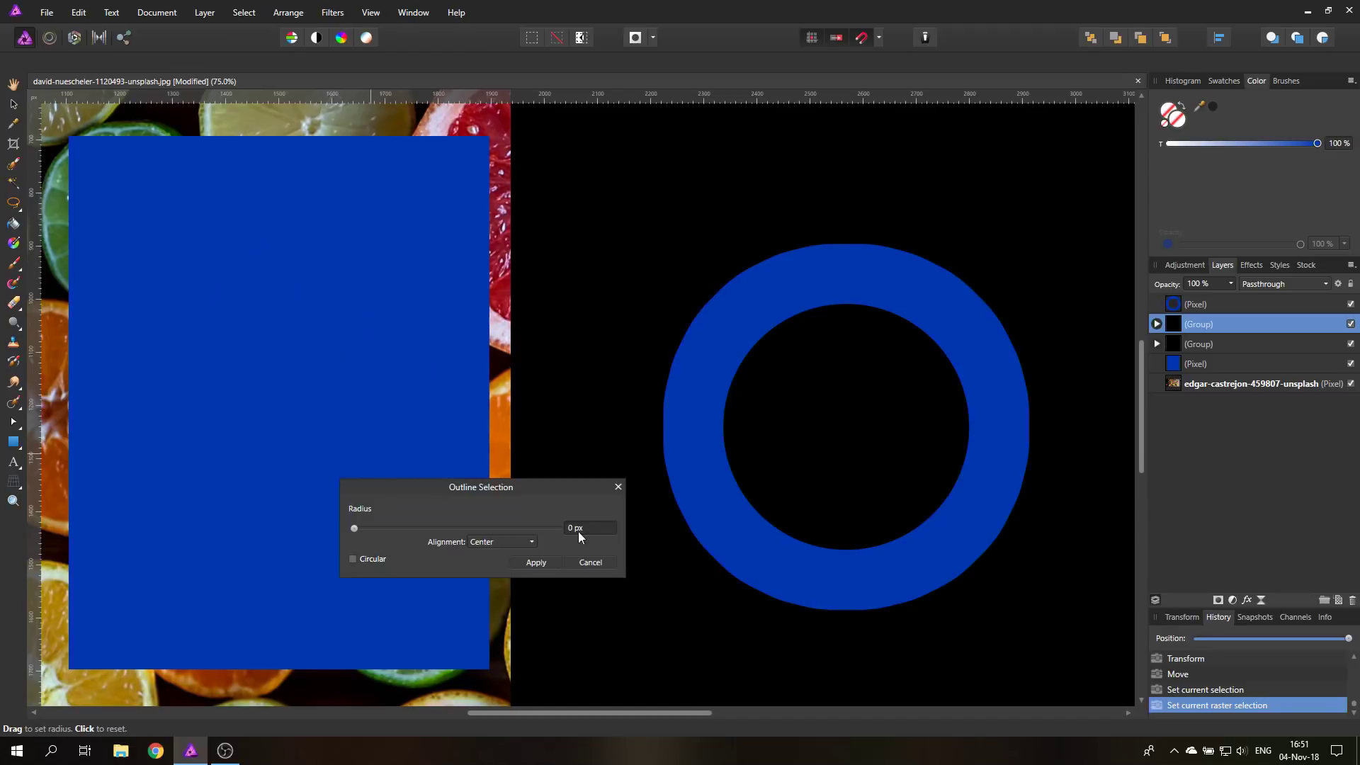
pyautogui.write('10')
pyautogui.press('Tab')
pyautogui.click(352, 559)
pyautogui.click(353, 560)
pyautogui.click(352, 559)
pyautogui.click(536, 562)
pyautogui.press('l')
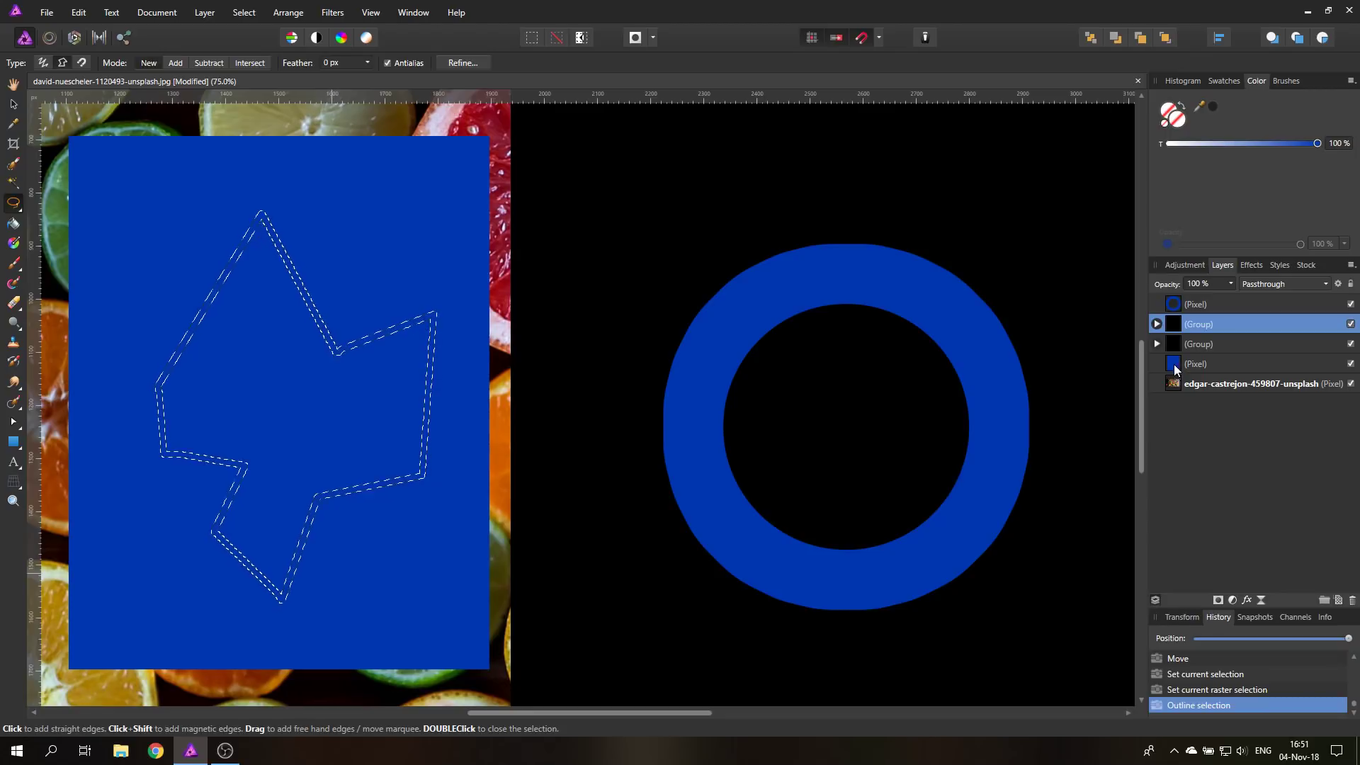
pyautogui.click(1175, 364)
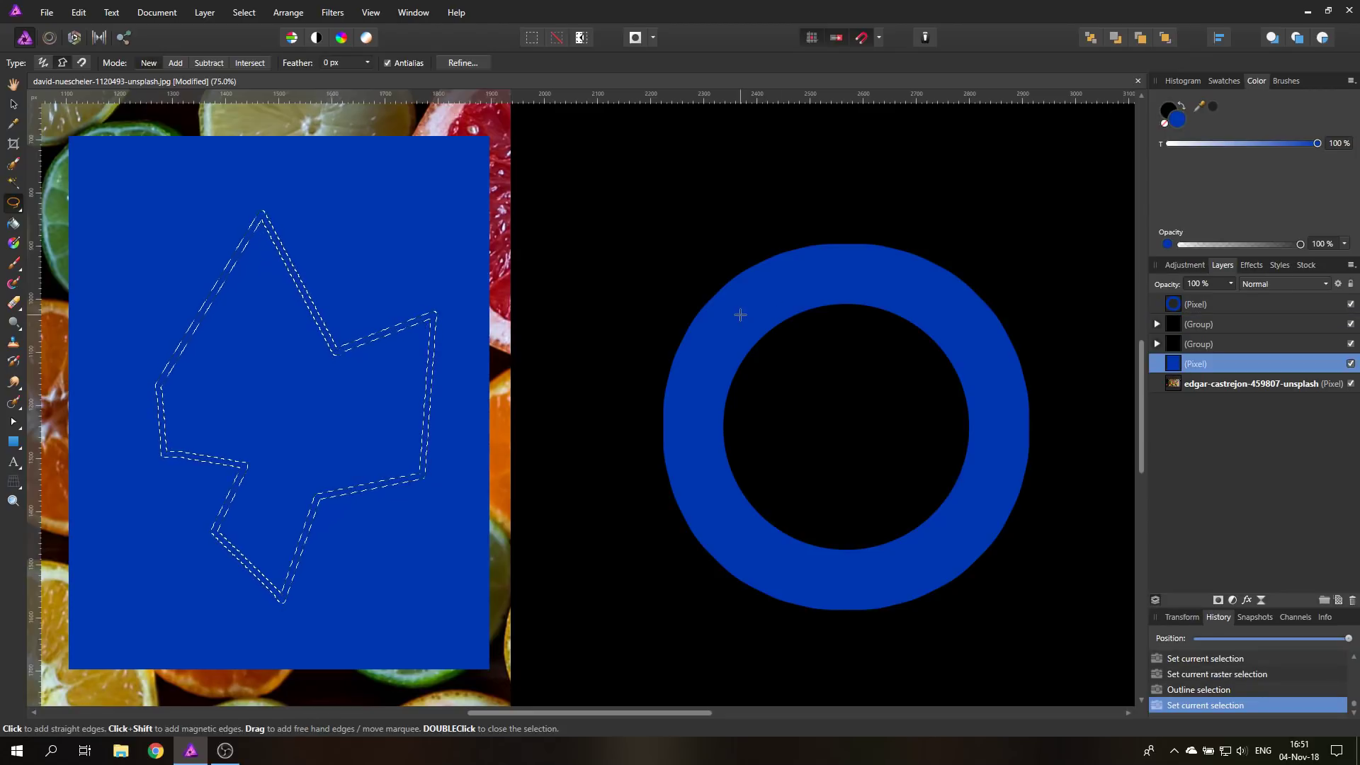
# Paste the outline band as a new top layer and move it onto the black area.
pyautogui.hotkey('ctrl', 'v')
pyautogui.press('v')
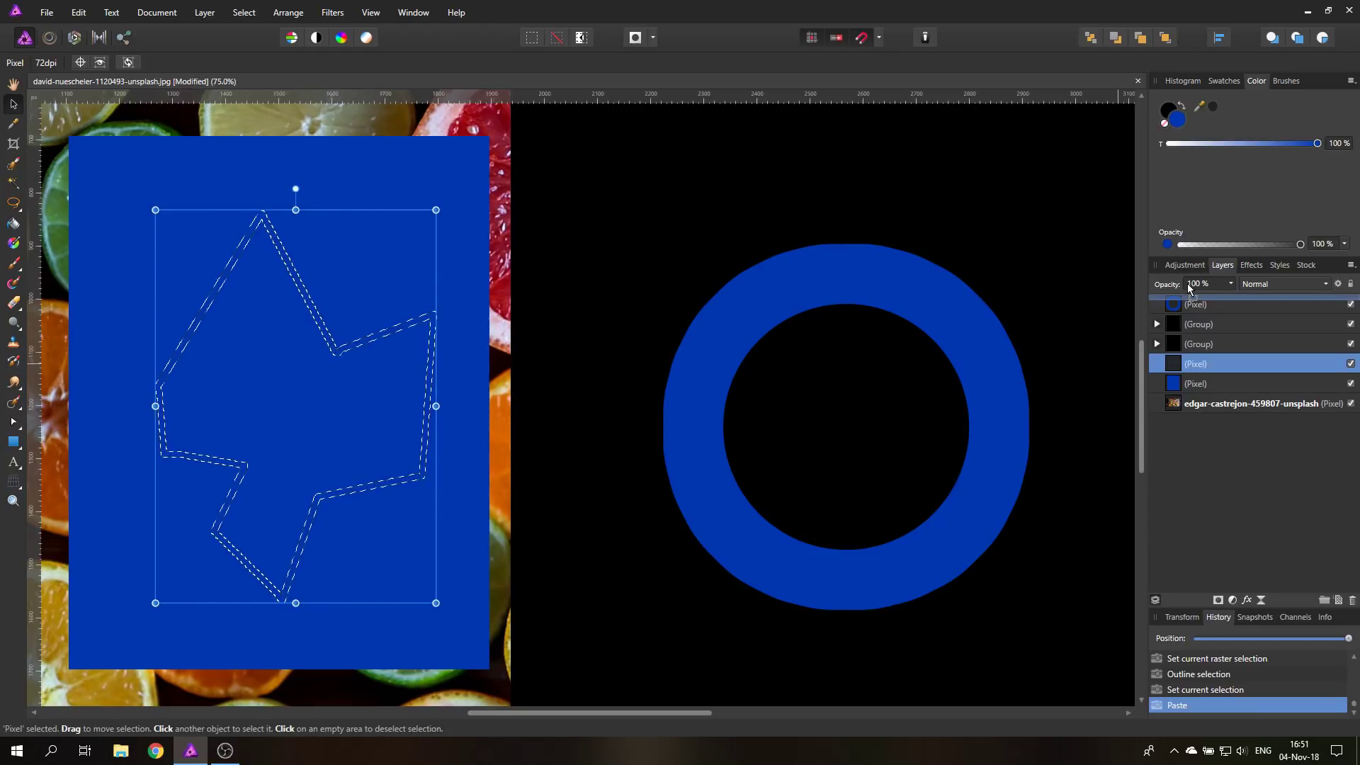
pyautogui.hotkey('ctrl', 'shift', ']')
pyautogui.hotkey('ctrl', 'd')
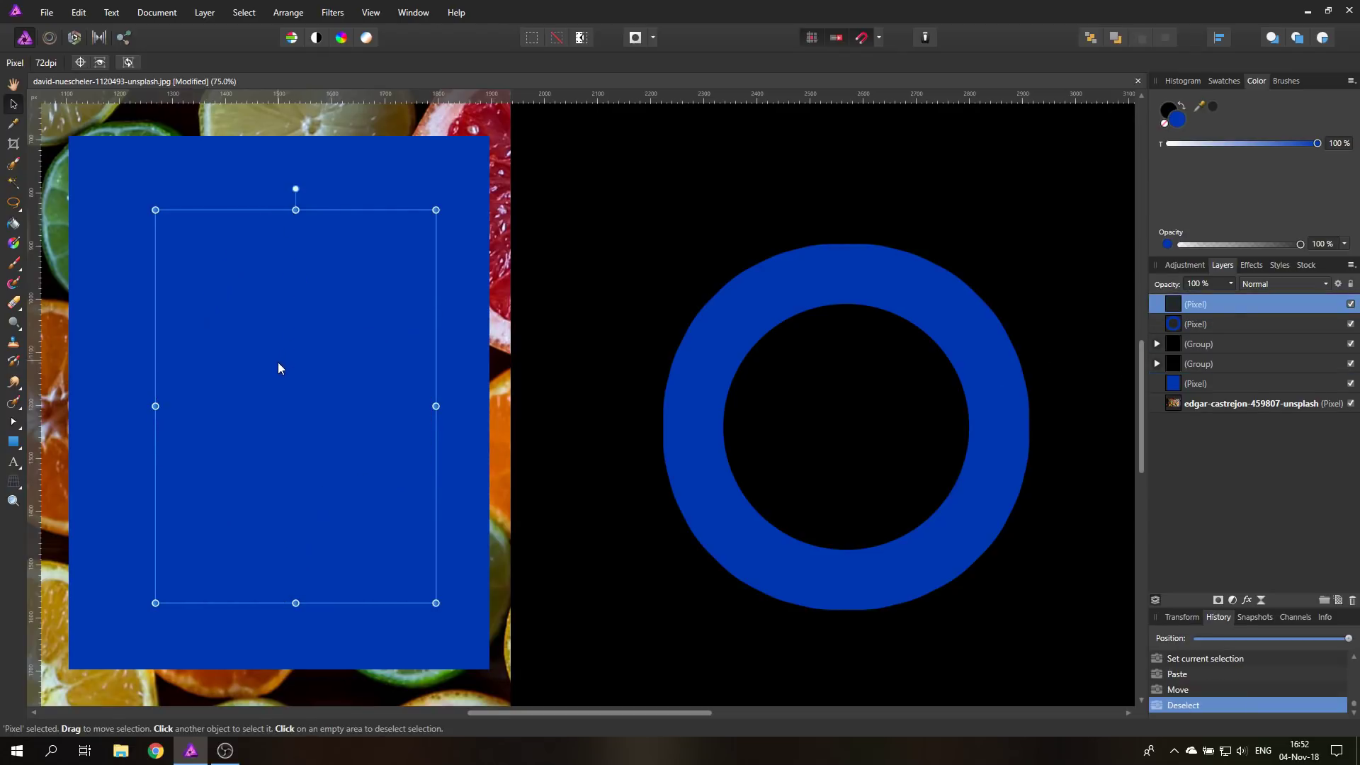
pyautogui.moveTo(279, 364); pyautogui.dragTo(718, 320)
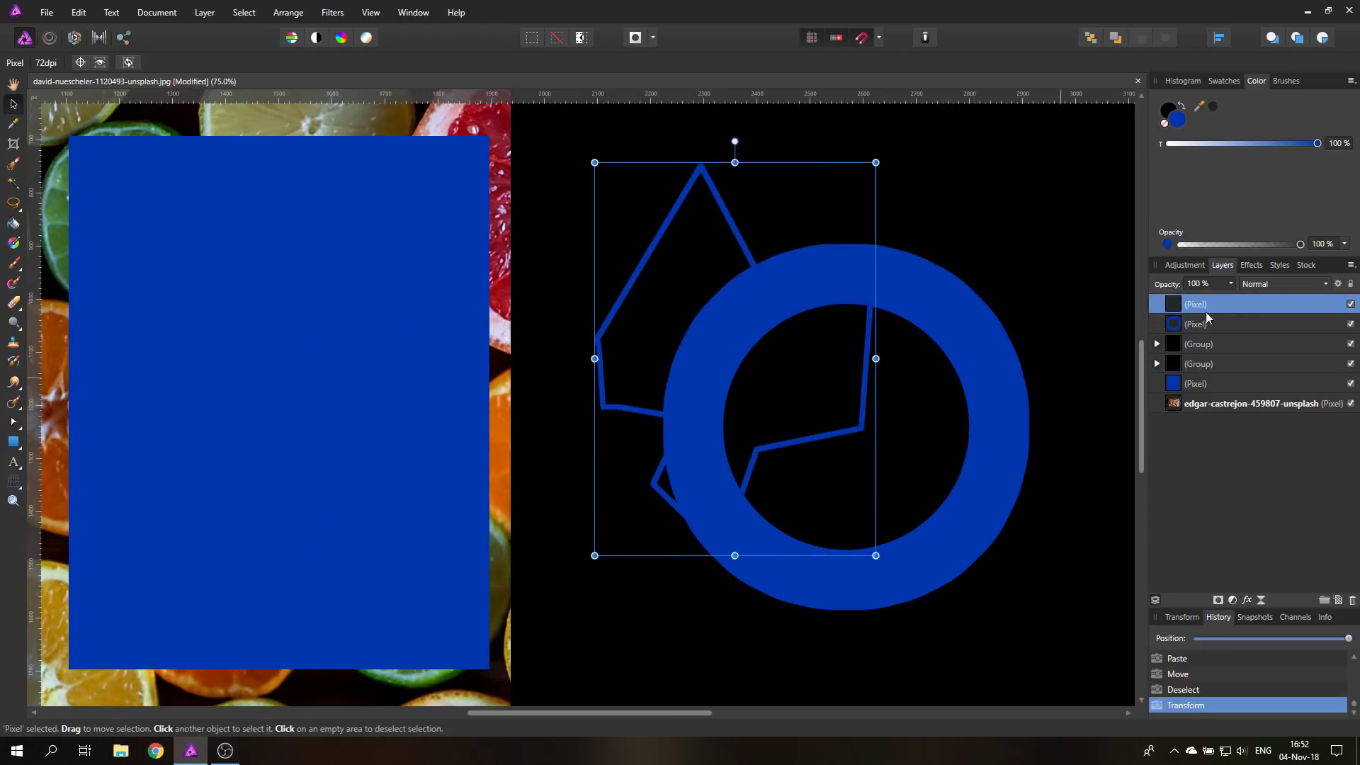
# Hide the blue ring layer and select the polygon outline layer.
pyautogui.click(1176, 325)
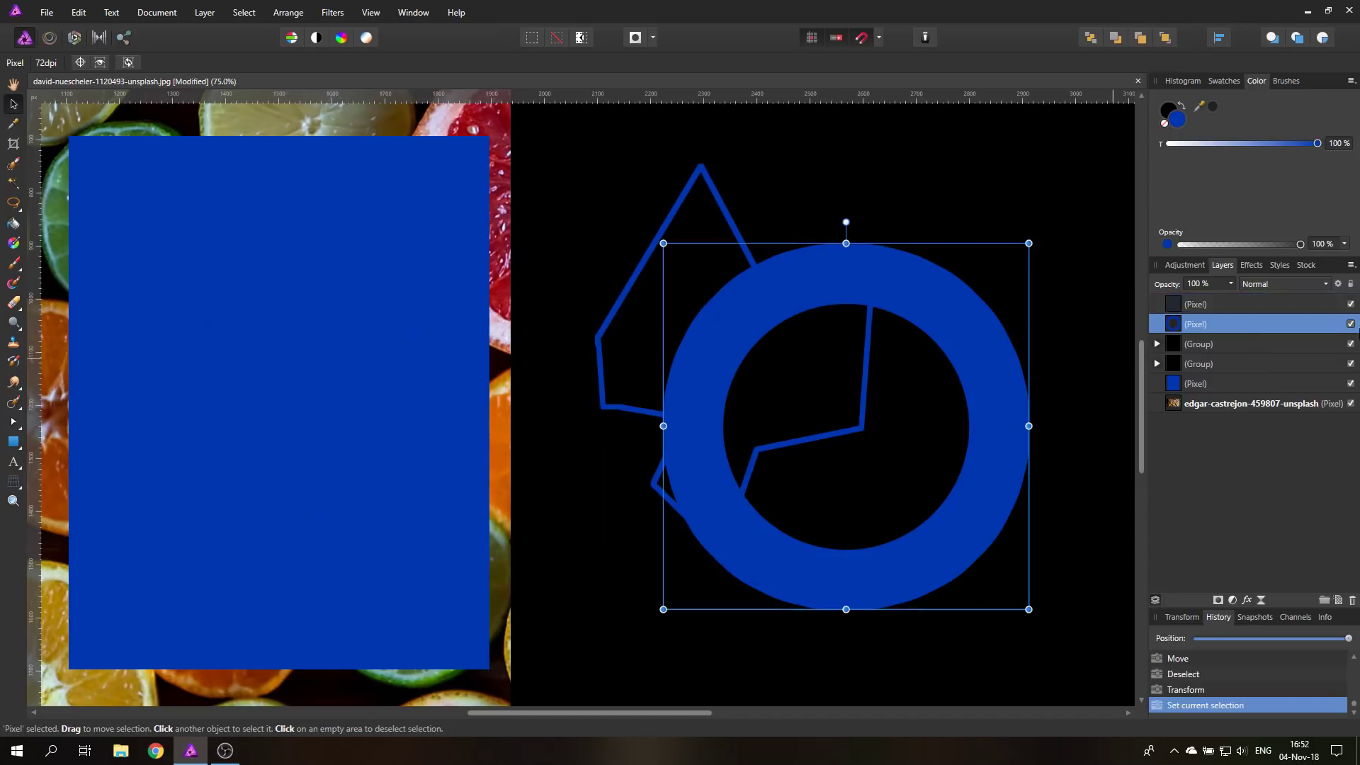
pyautogui.click(1351, 324)
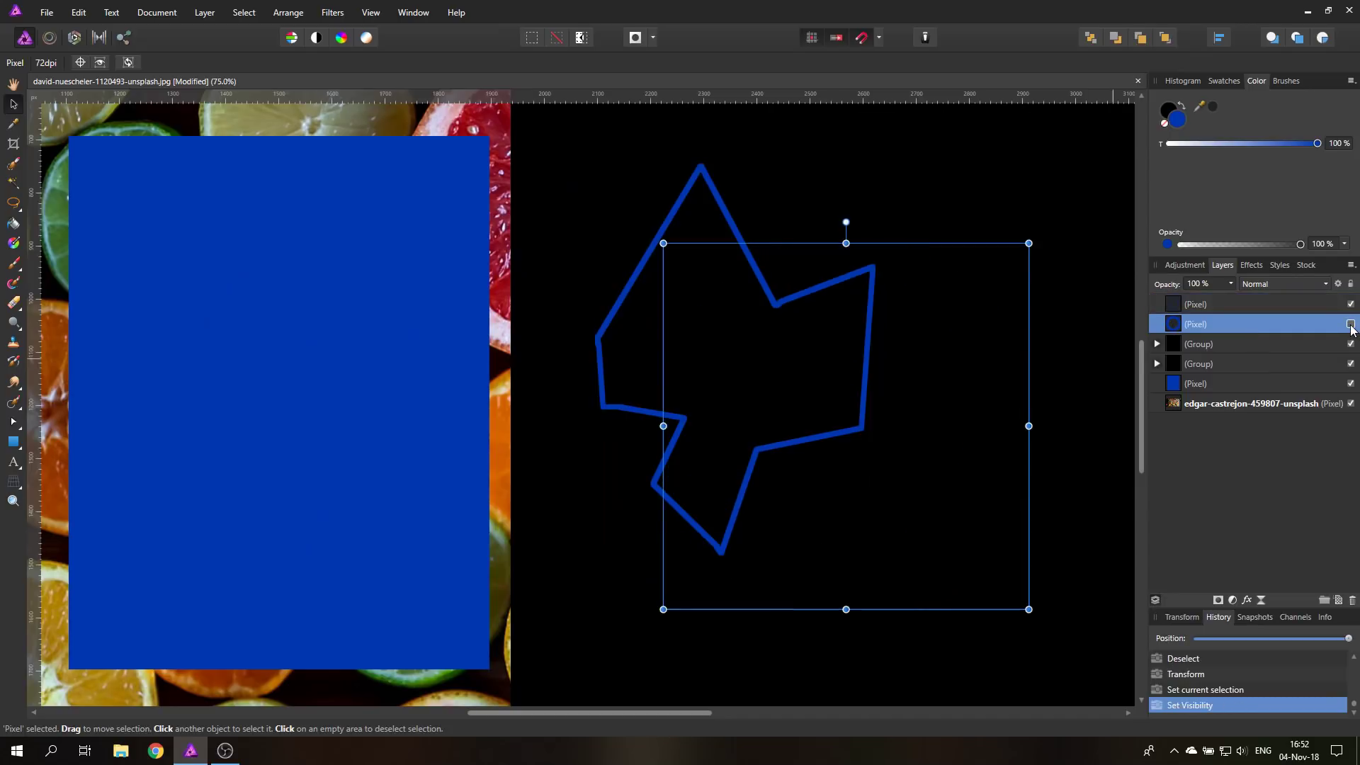
pyautogui.click(616, 313)
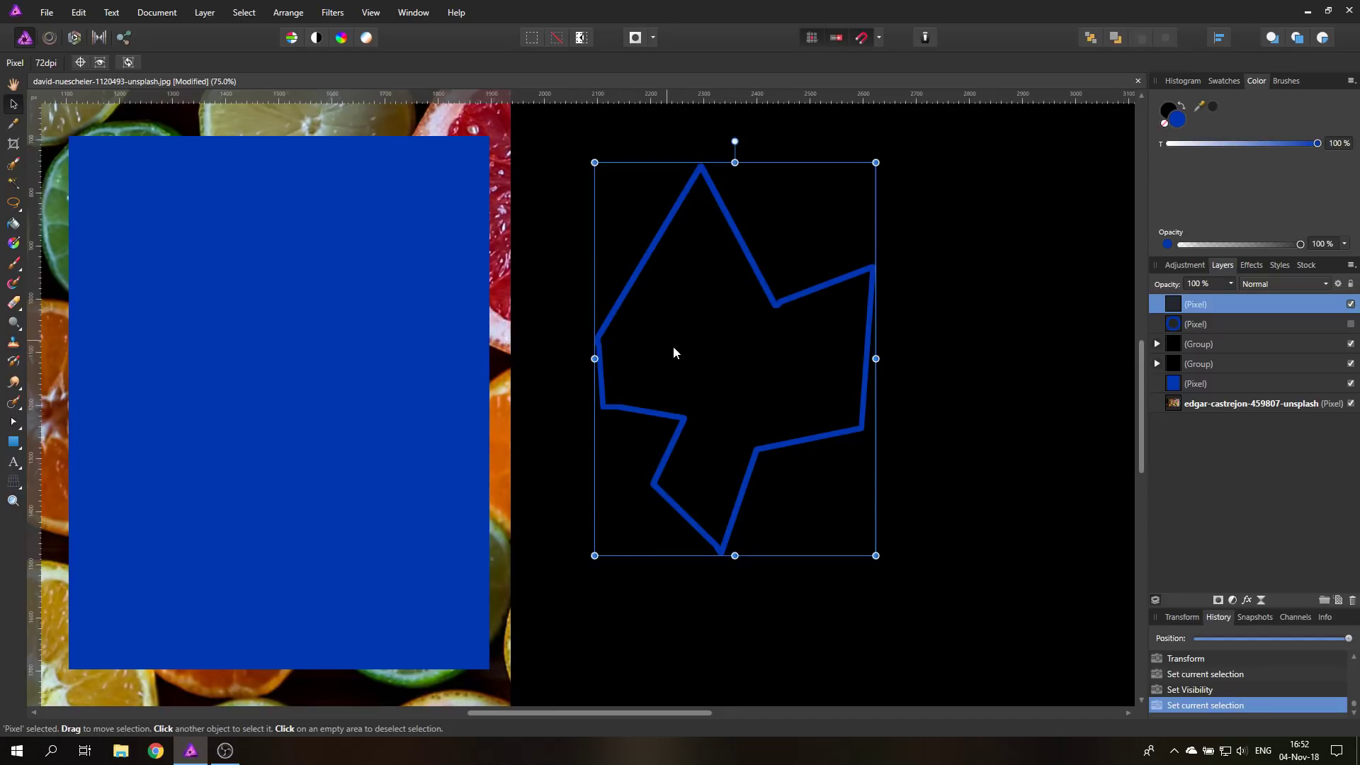
pyautogui.click(967, 450)
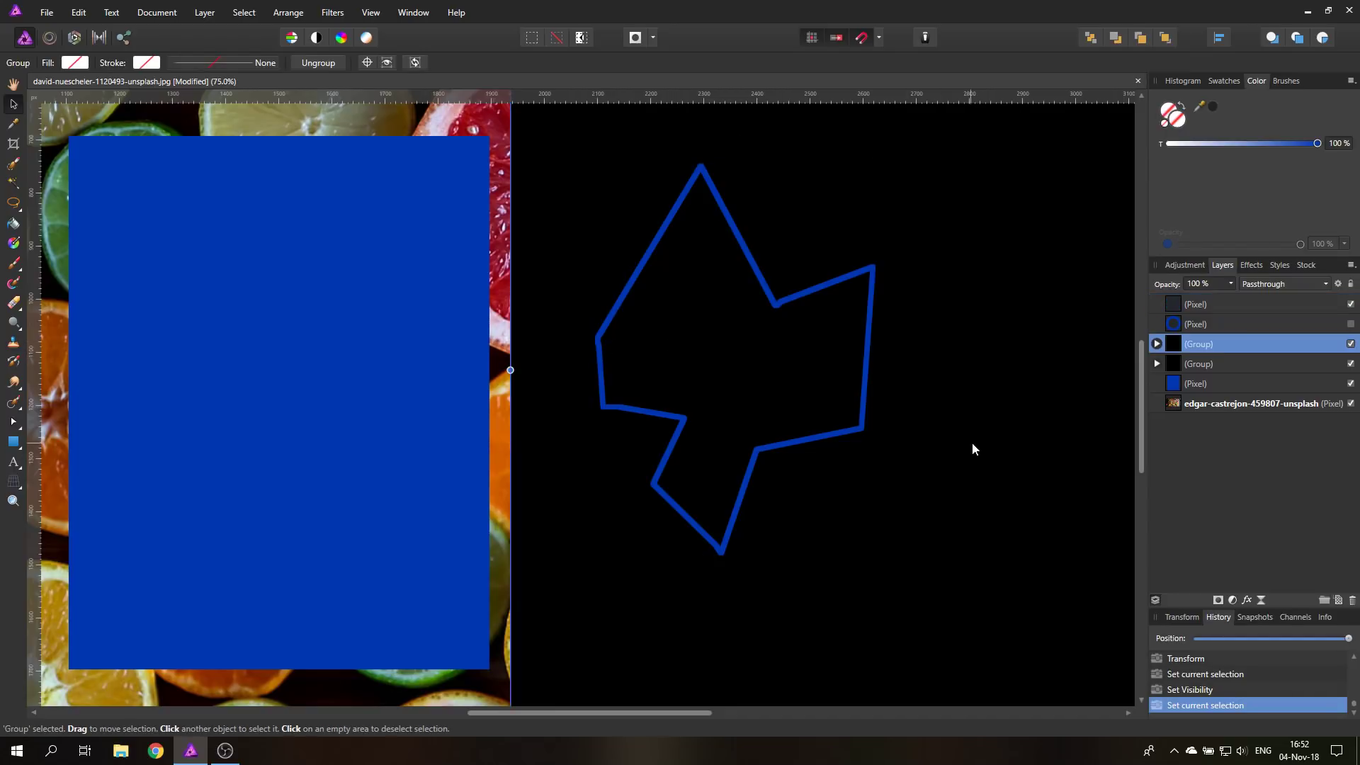